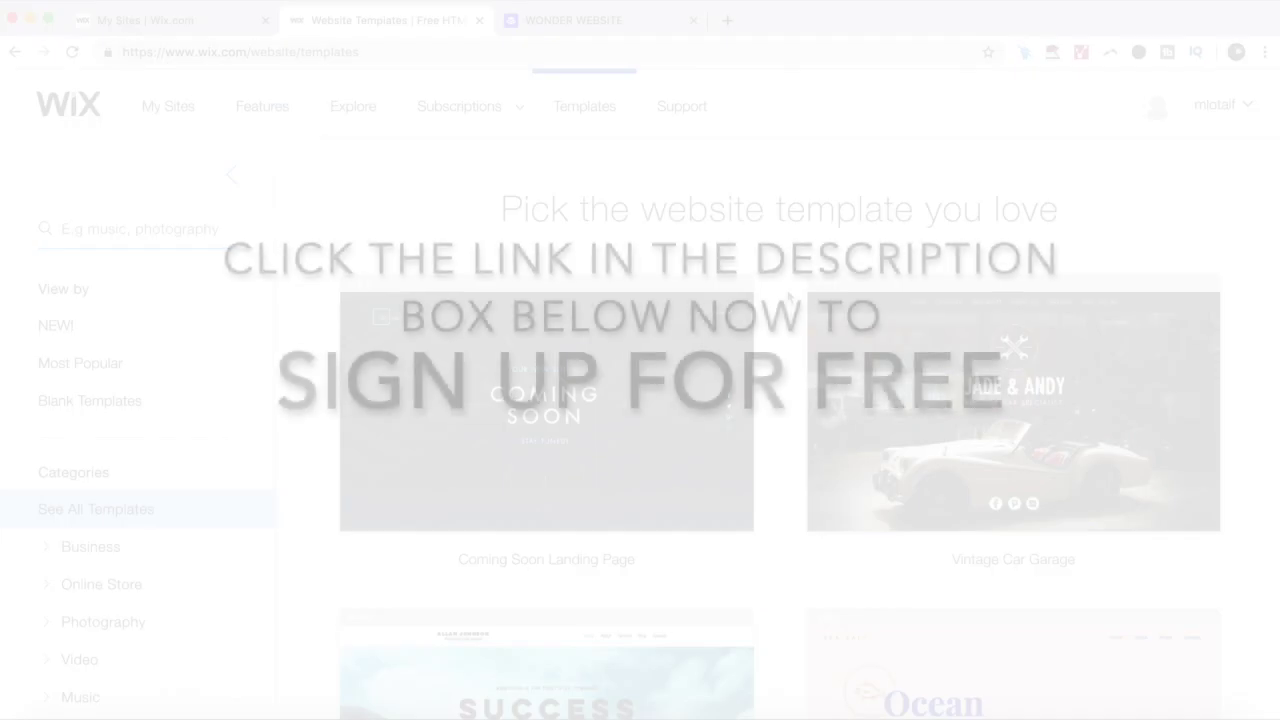
Scroll through the first rows of the Wix website templates gallery.
scroll(789, 297, "down", 3)
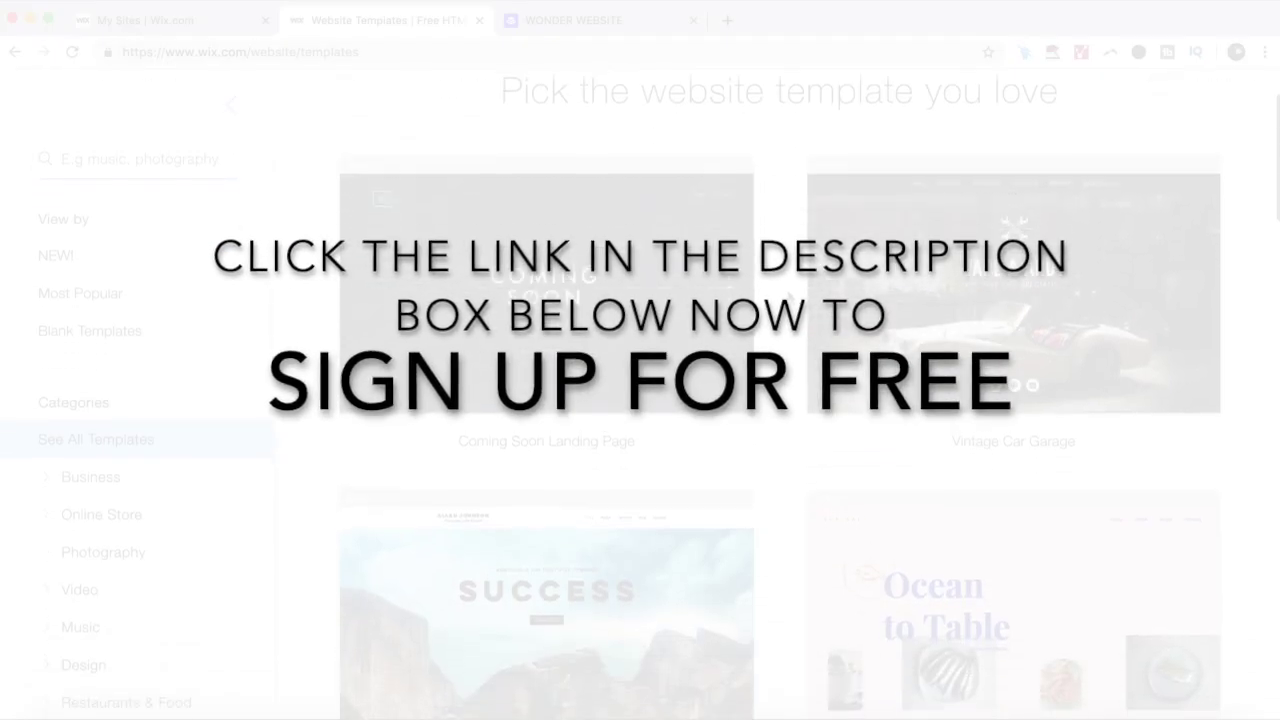
scroll(789, 297, "down", 5)
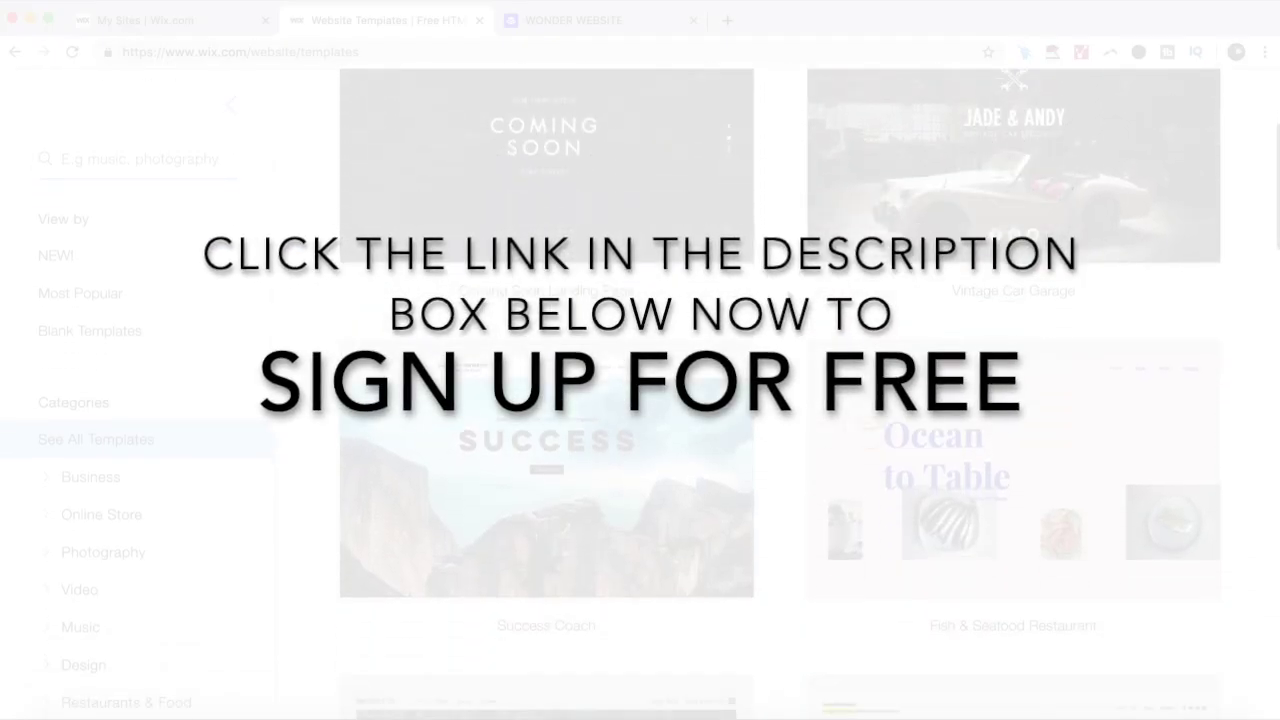
scroll(789, 297, "down", 3)
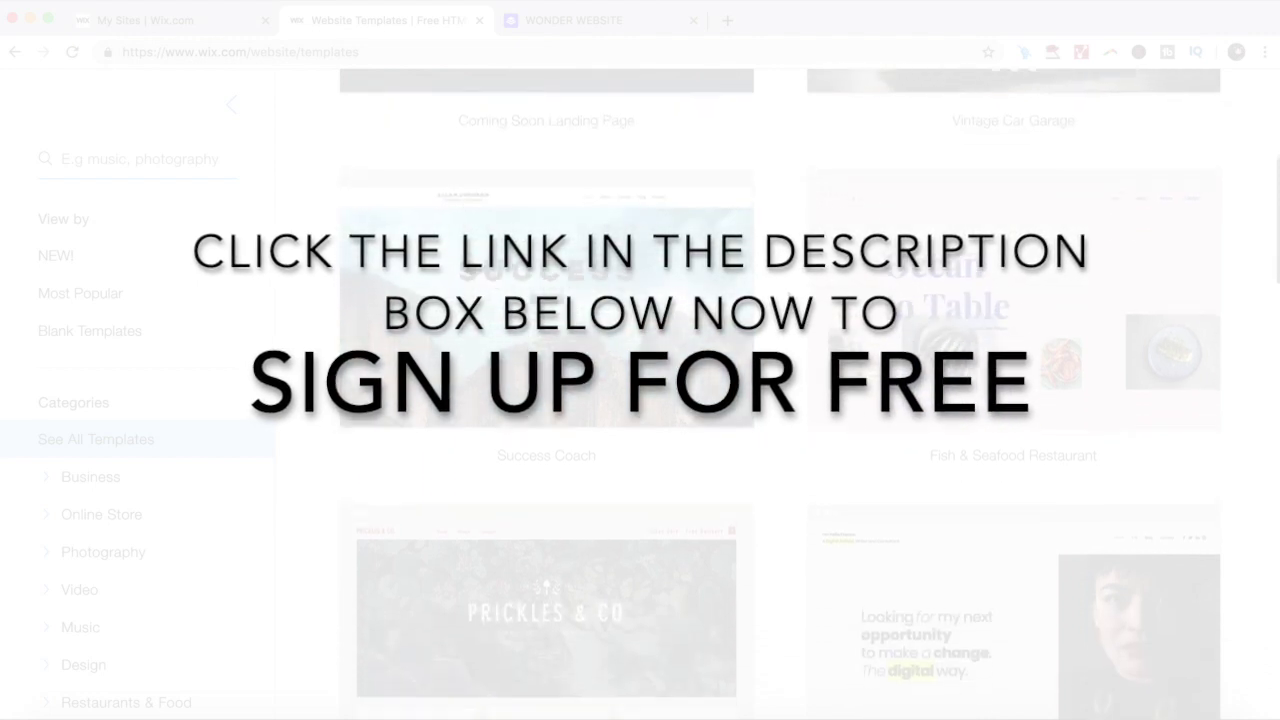
scroll(789, 297, "down", 5)
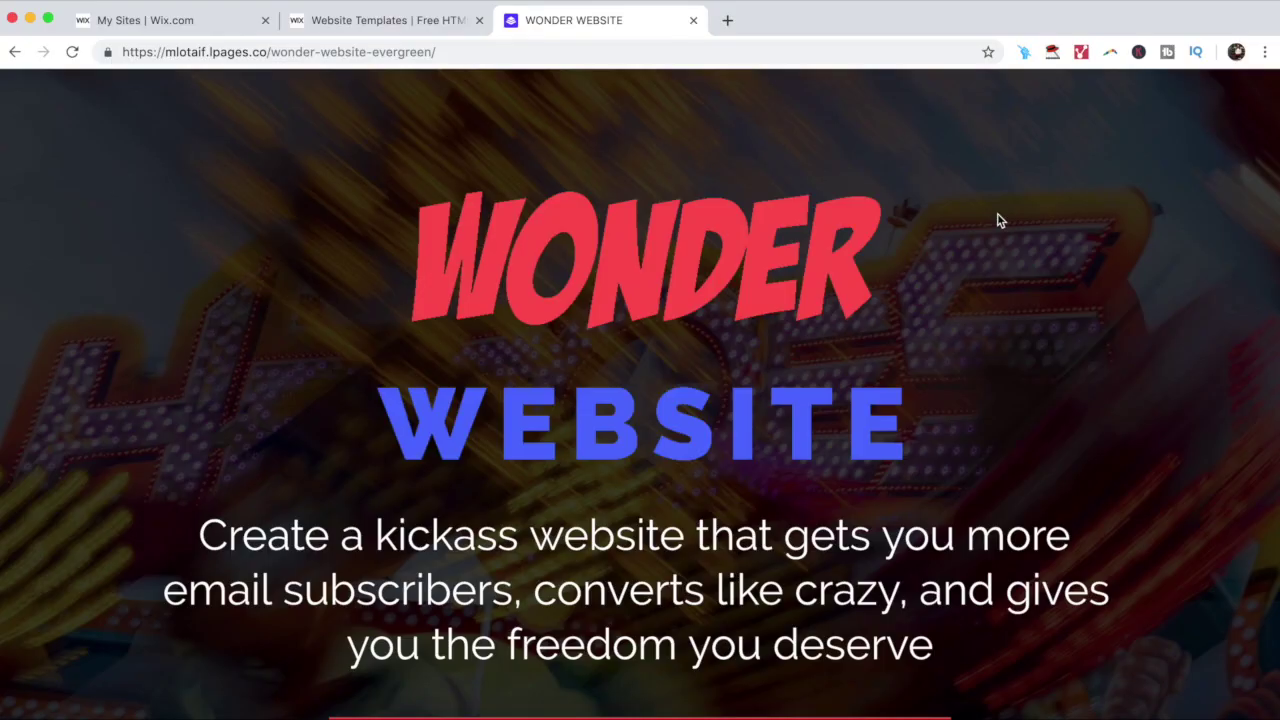
Read down the Wonder Website page to its testimonials, then go back to Wix My Sites.
scroll(997, 220, "down", 2)
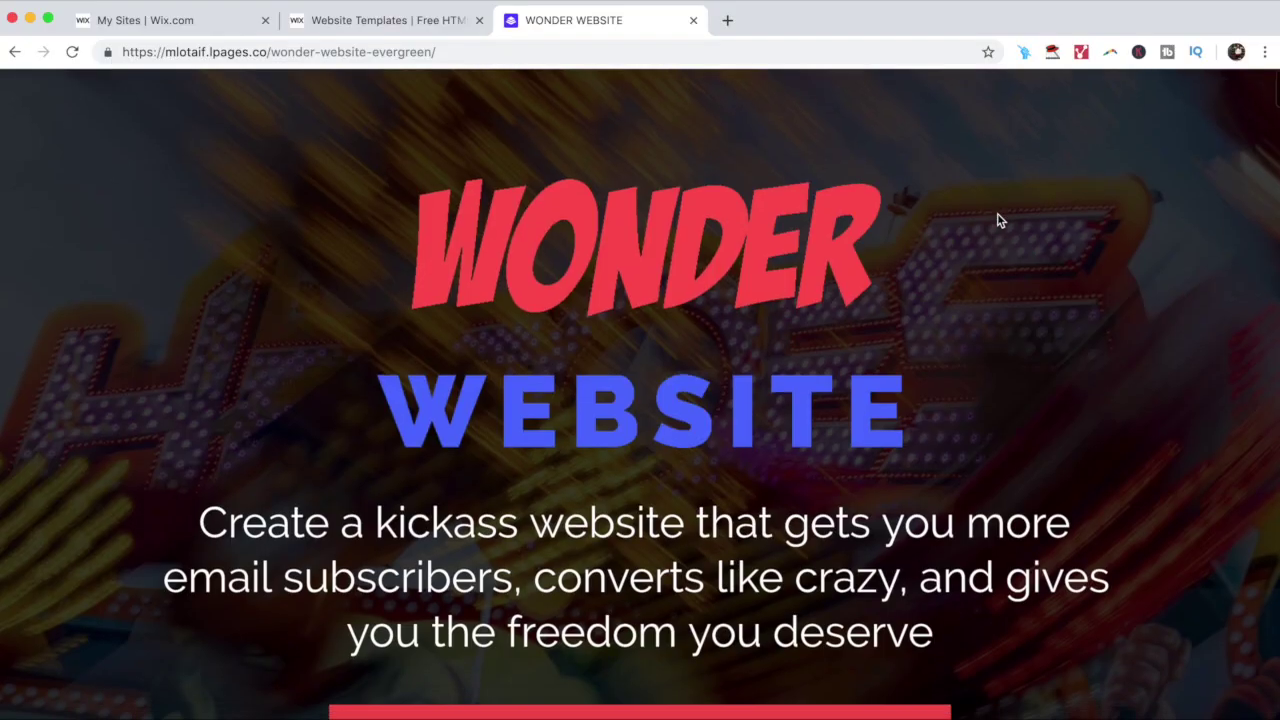
scroll(997, 220, "down", 2)
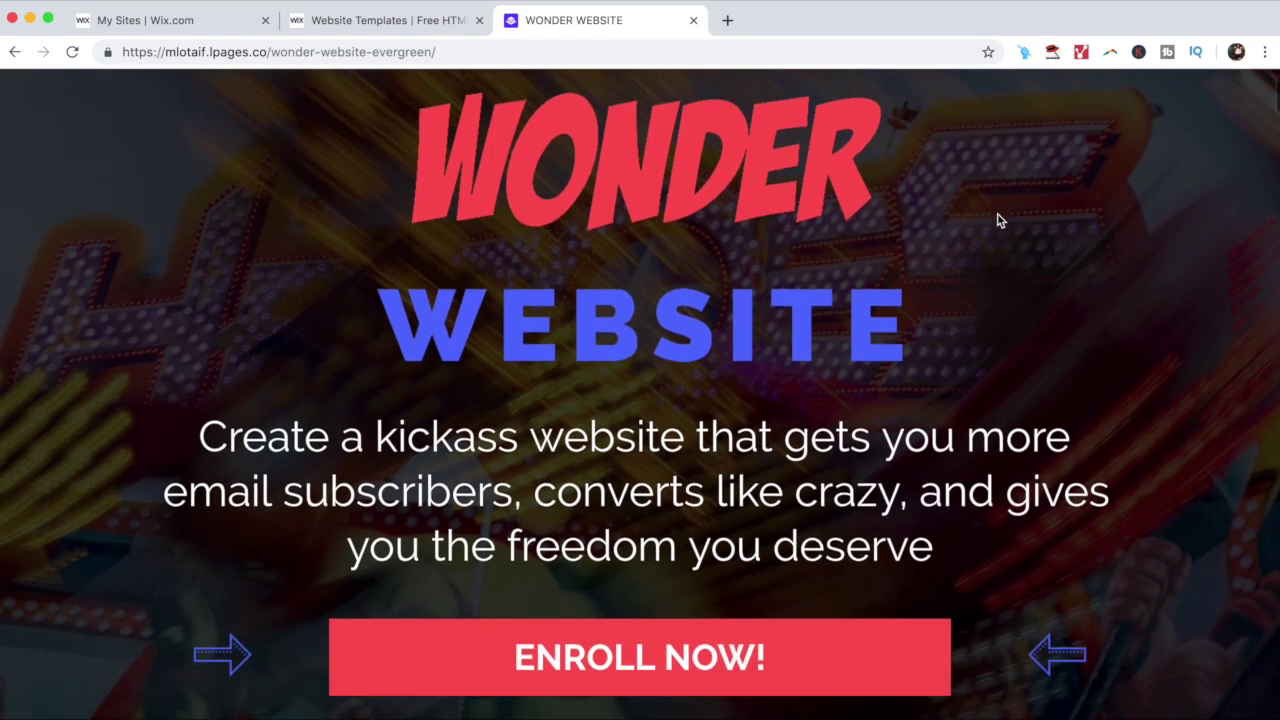
scroll(997, 220, "down", 3)
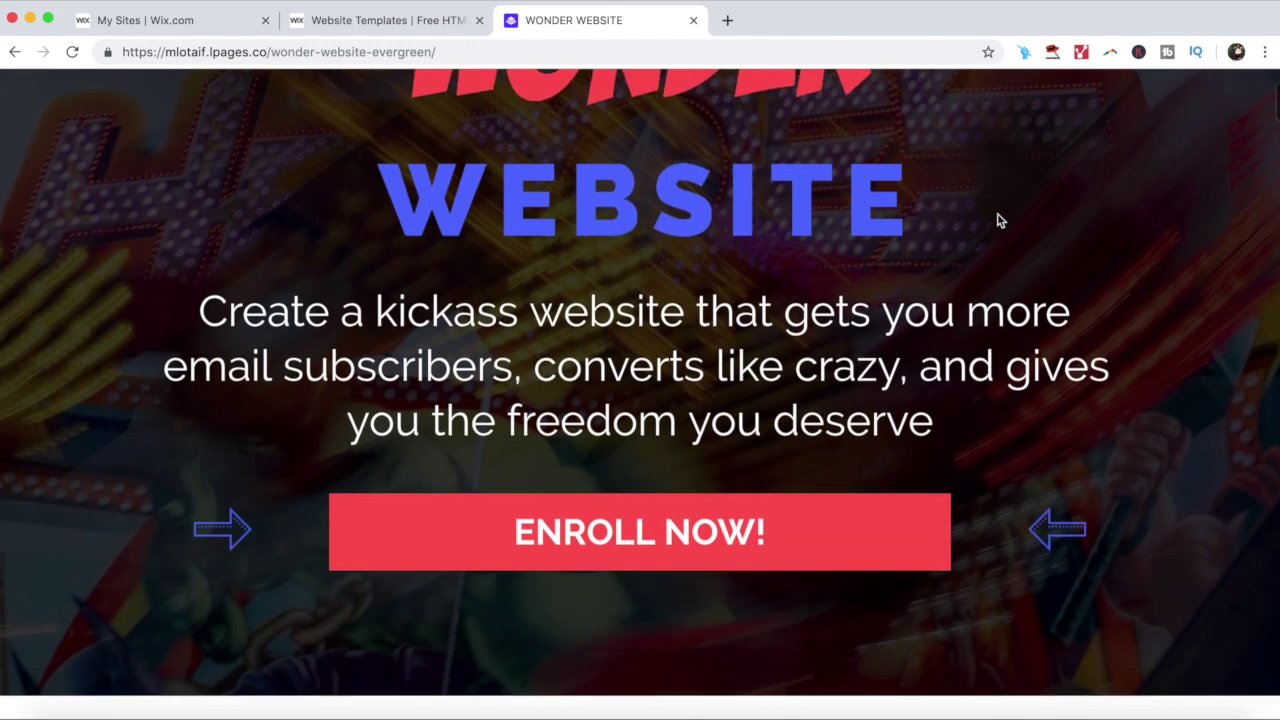
scroll(997, 220, "down", 1)
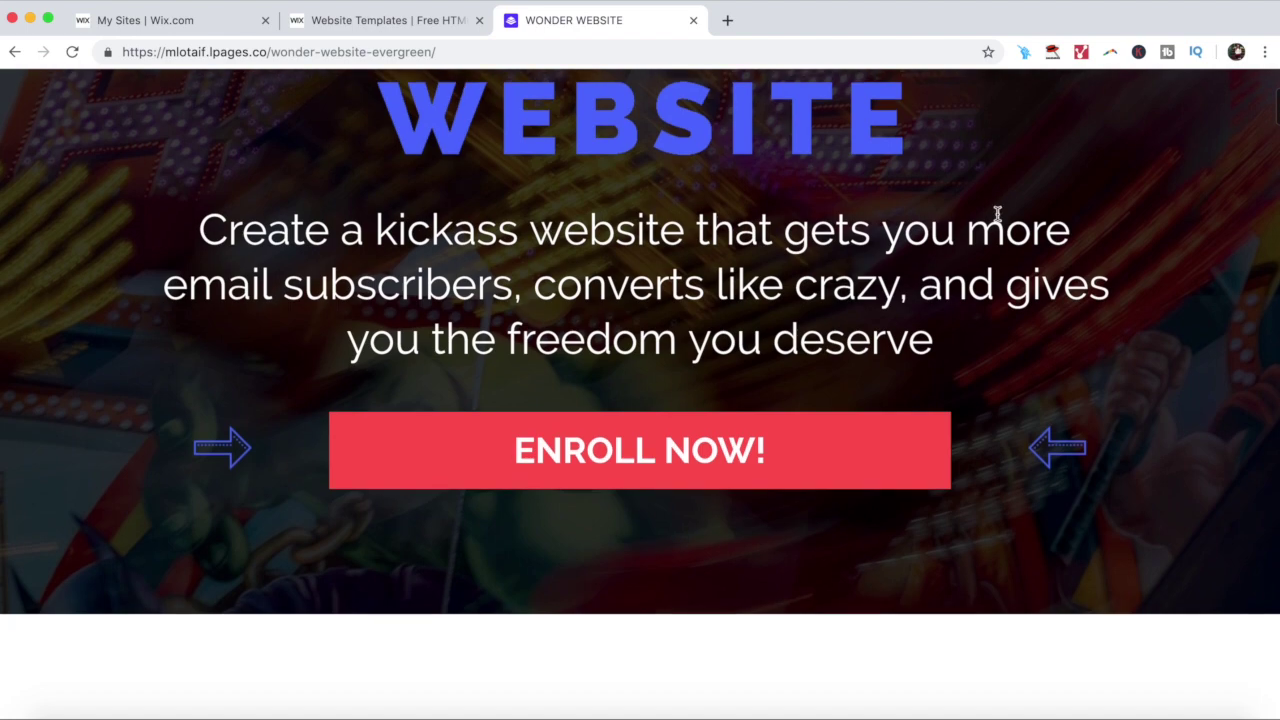
scroll(997, 218, "down", 2)
scroll(997, 215, "down", 4)
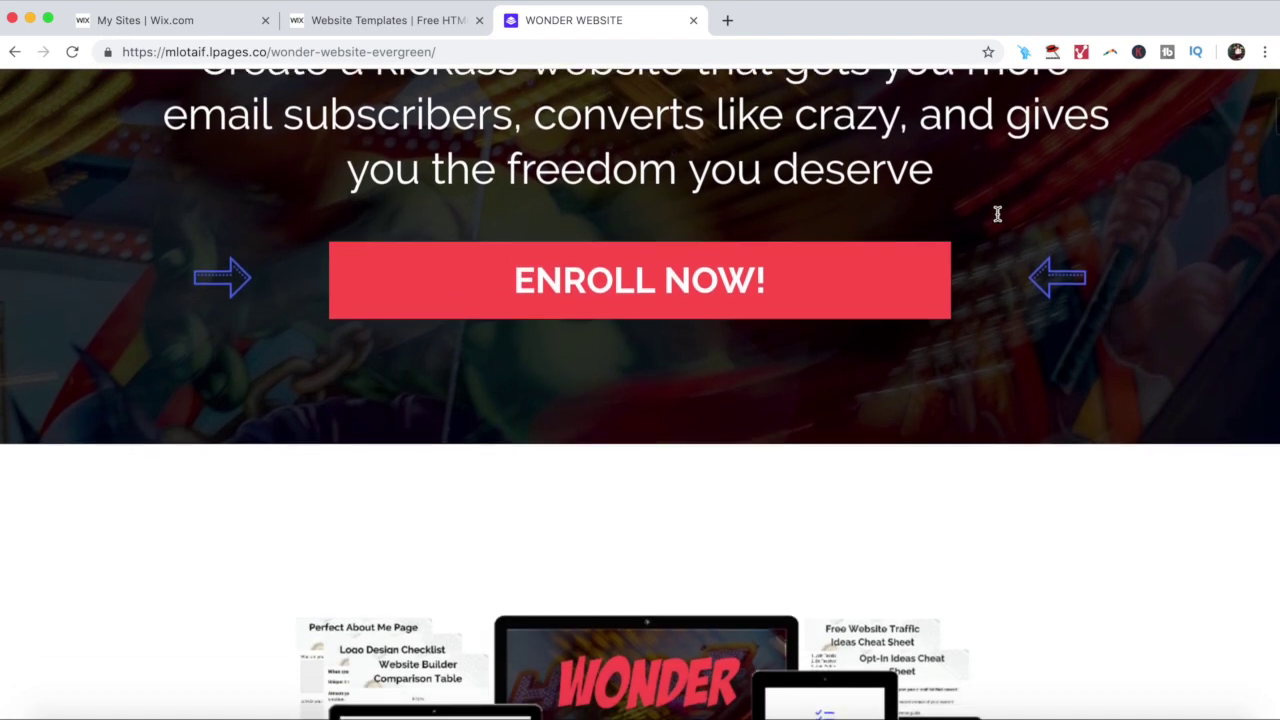
scroll(997, 220, "down", 3)
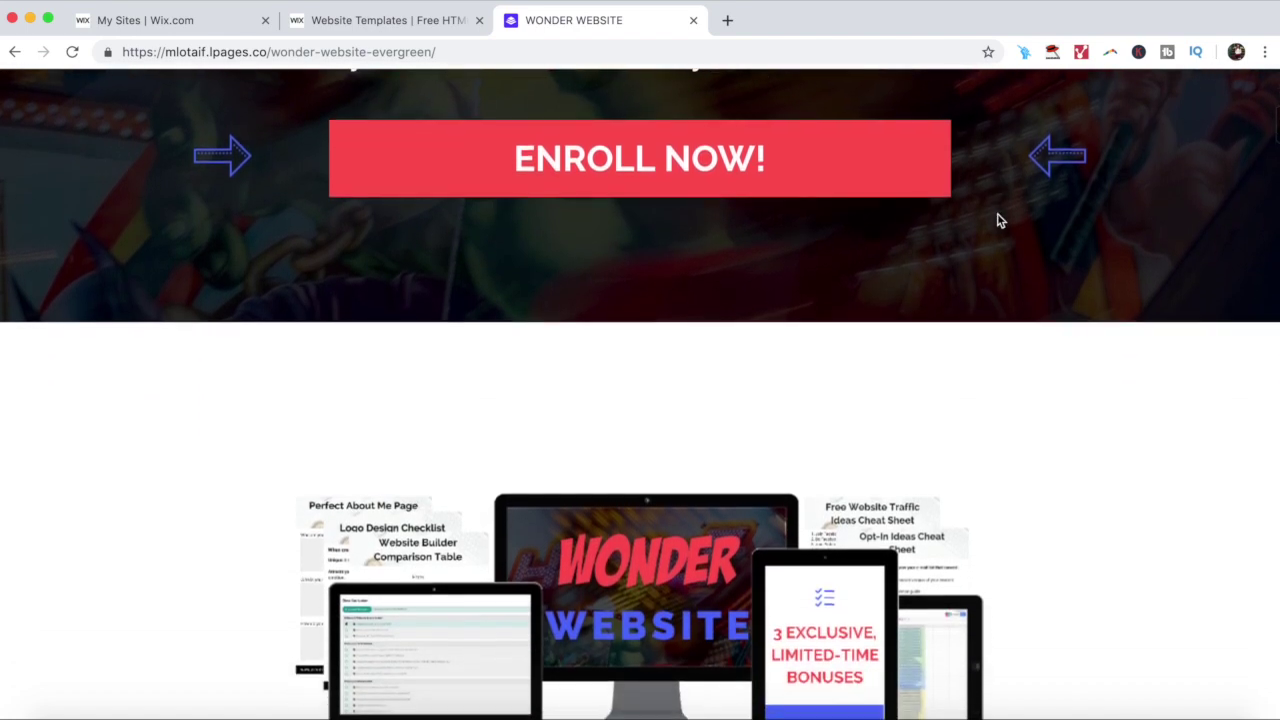
scroll(997, 218, "down", 3)
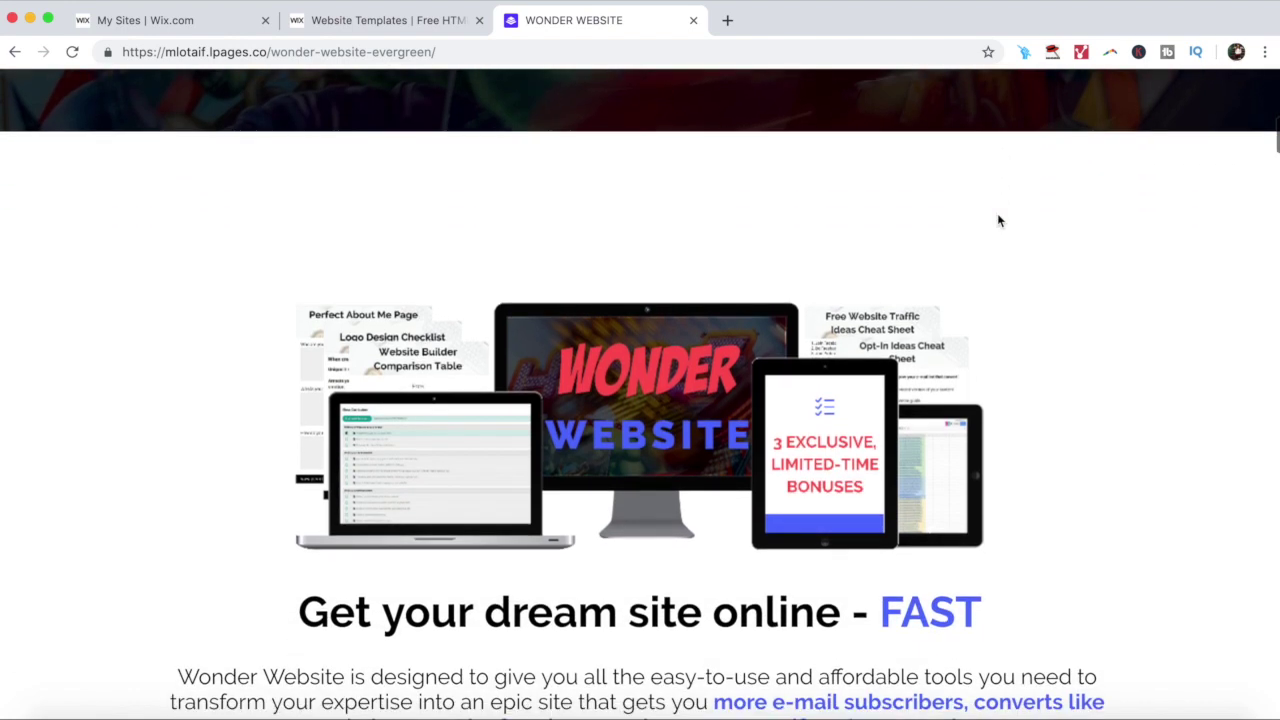
scroll(997, 220, "down", 3)
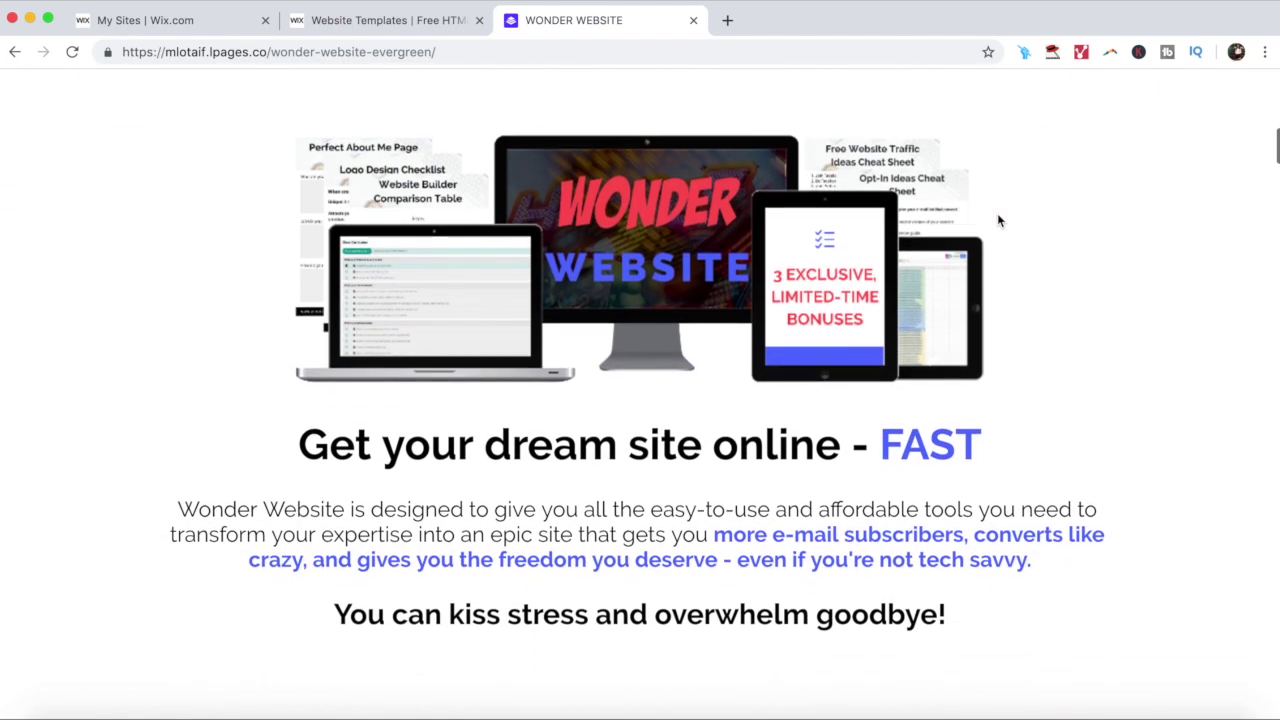
scroll(997, 220, "down", 4)
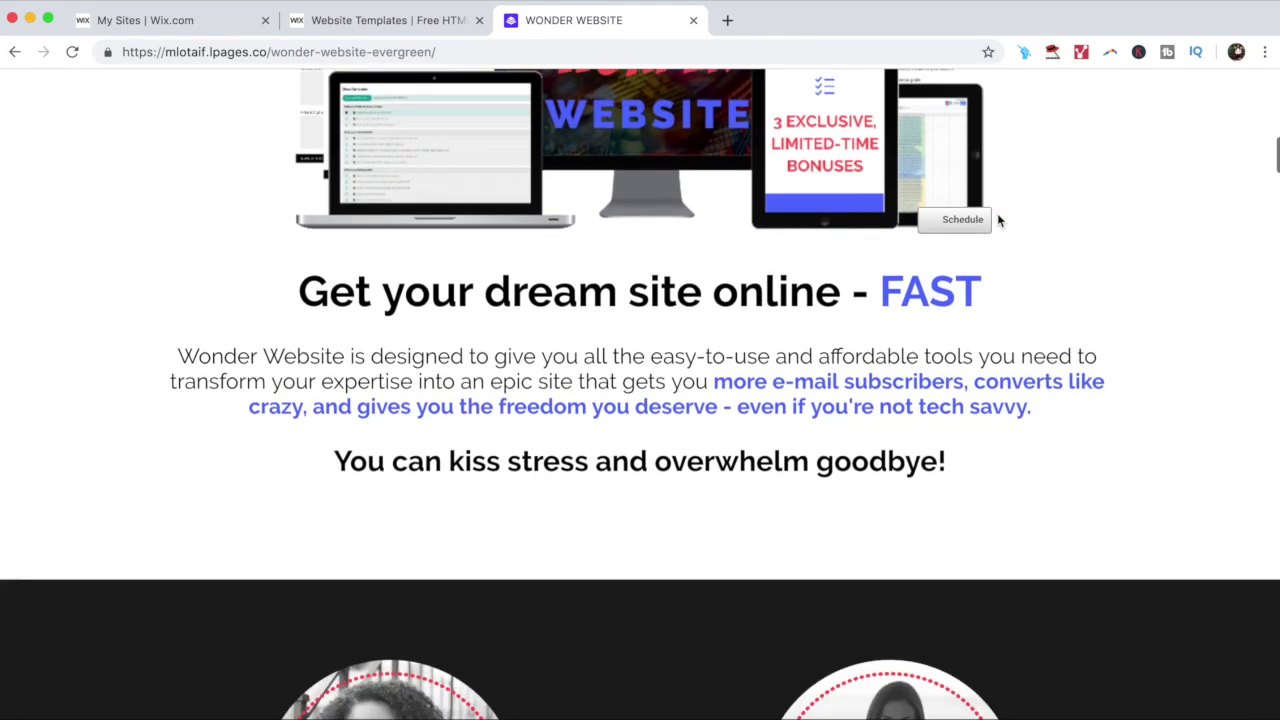
scroll(997, 213, "down", 5)
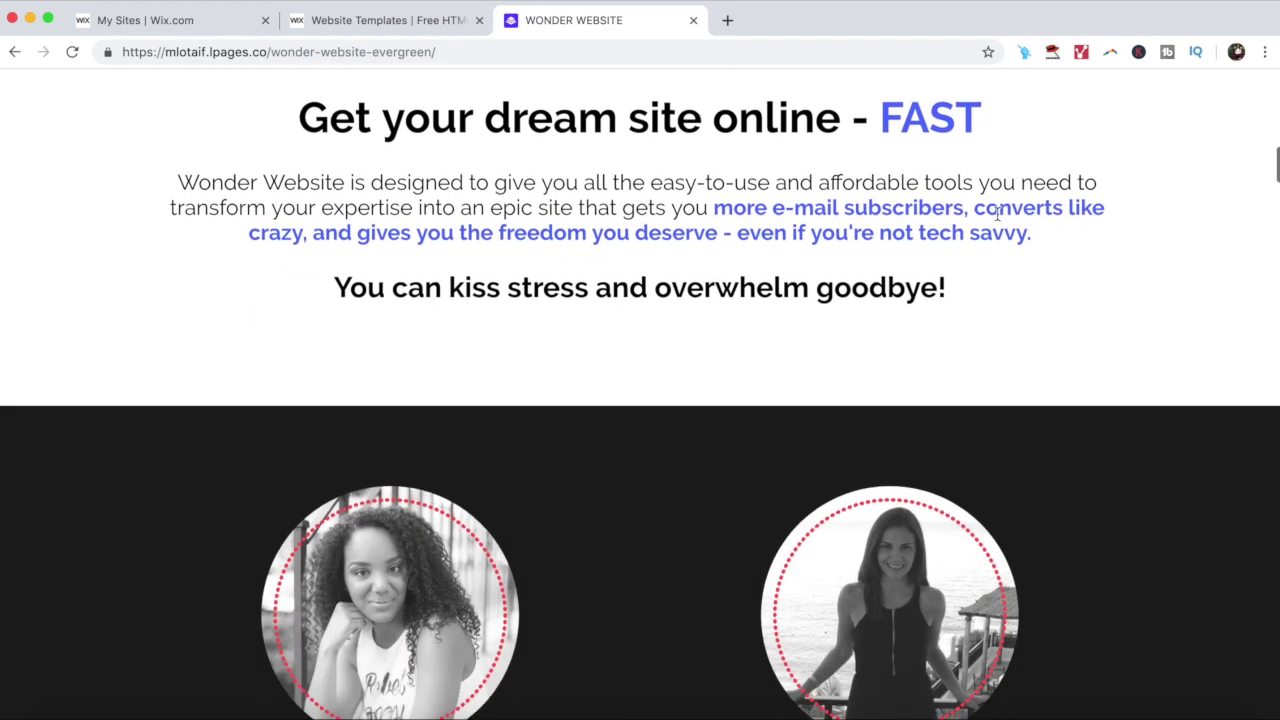
scroll(997, 213, "down", 4)
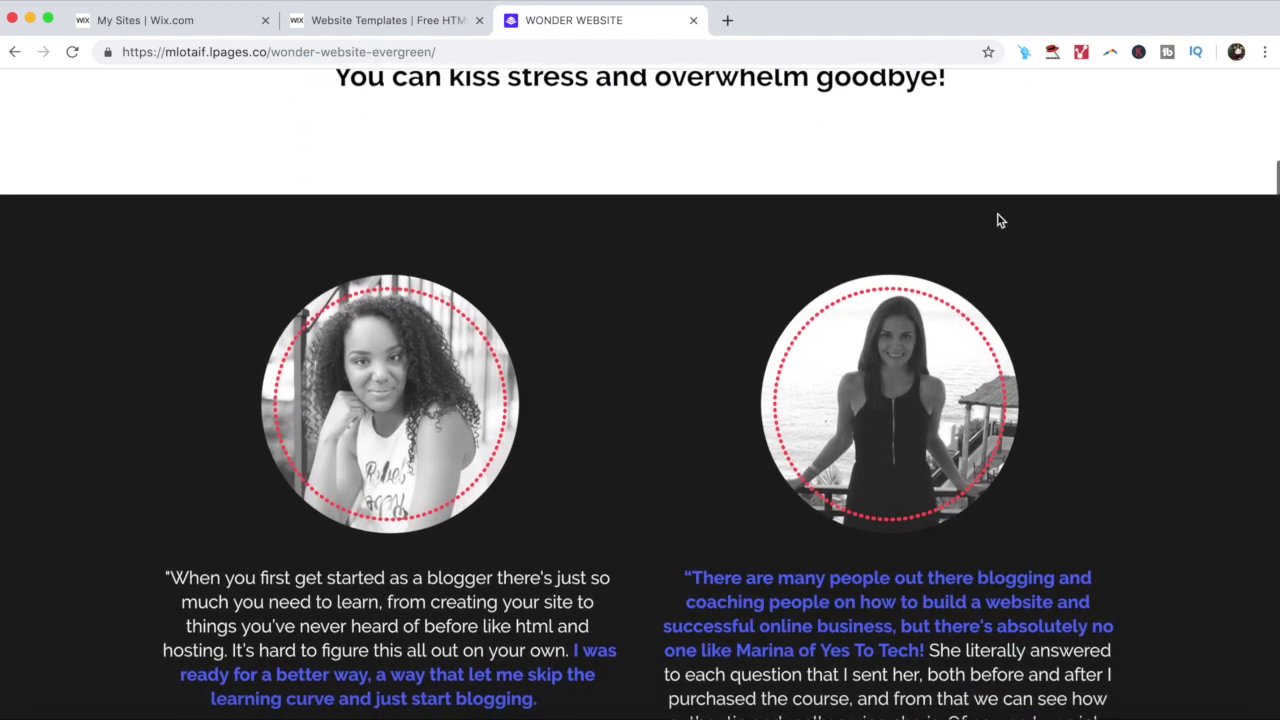
key("super+1")
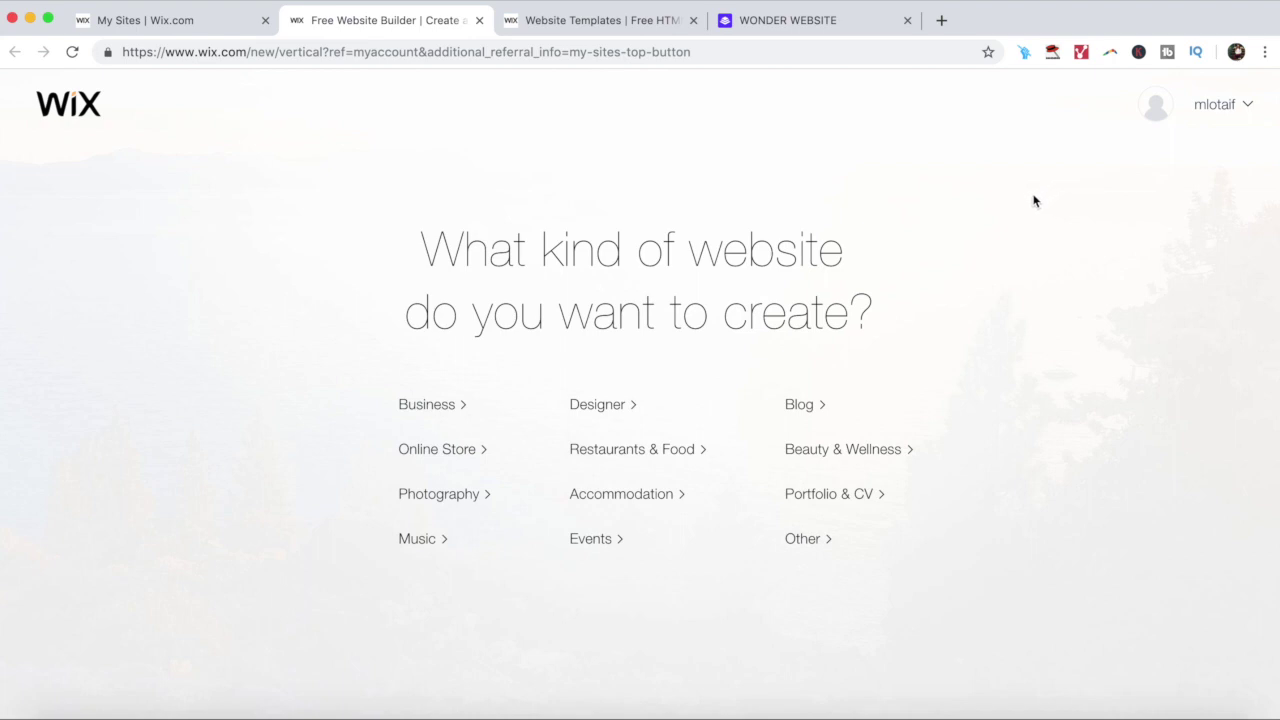
Pick Blog as the kind of website to create.
left_click(796, 406)
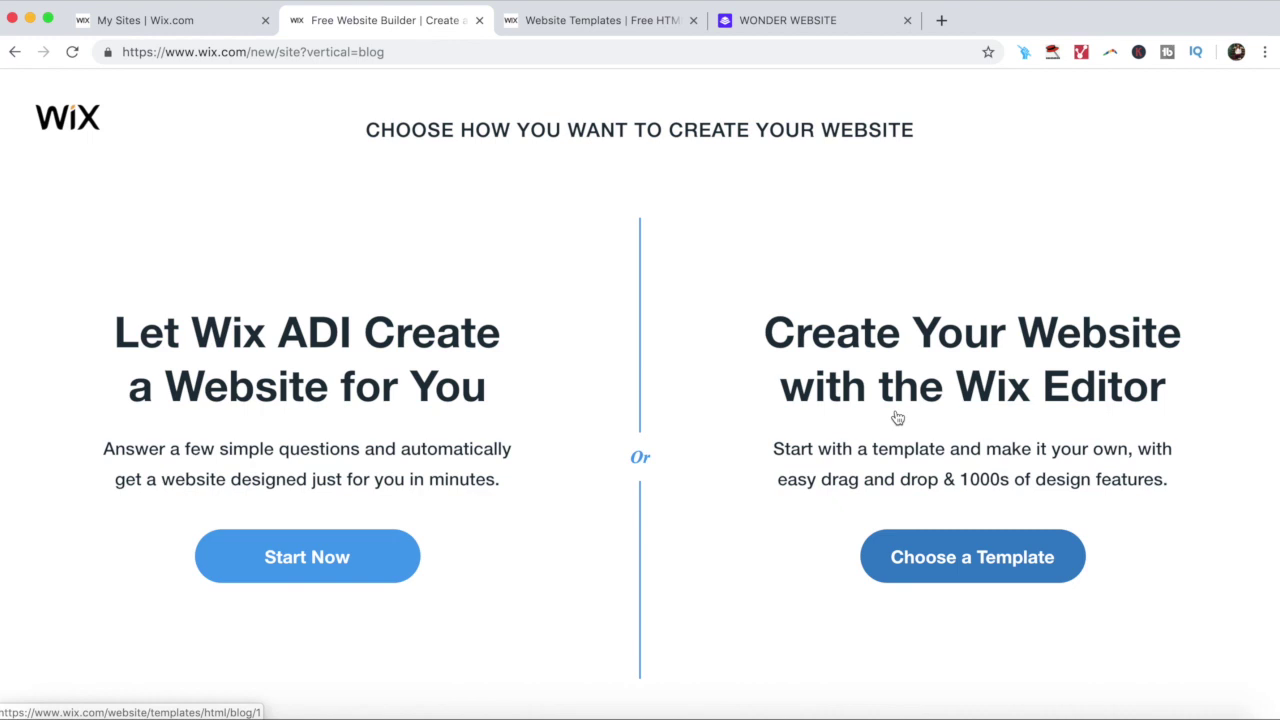
Choose to build the blog from a template in the Wix Editor rather than Wix ADI.
left_click(1000, 568)
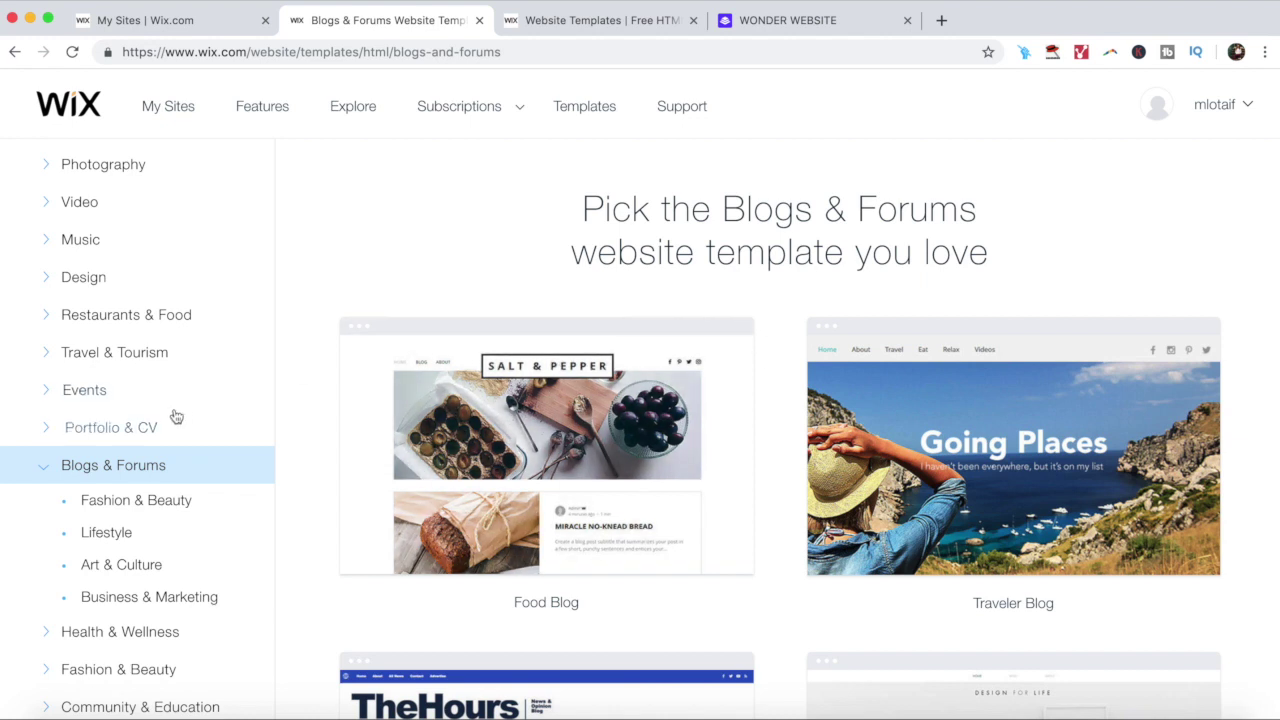
Browse the template gallery under NEW!, Most Popular, and finally Blank Templates.
scroll(171, 414, "up", 2)
scroll(172, 414, "up", 3)
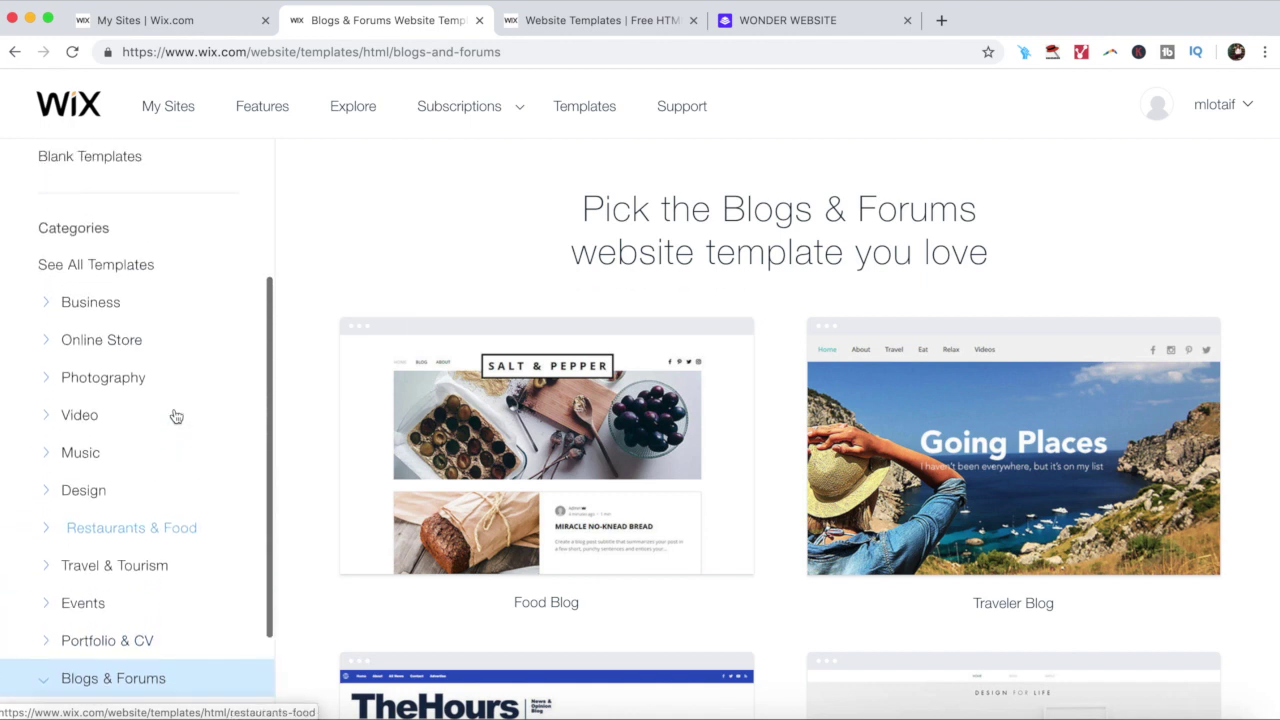
scroll(175, 415, "up", 3)
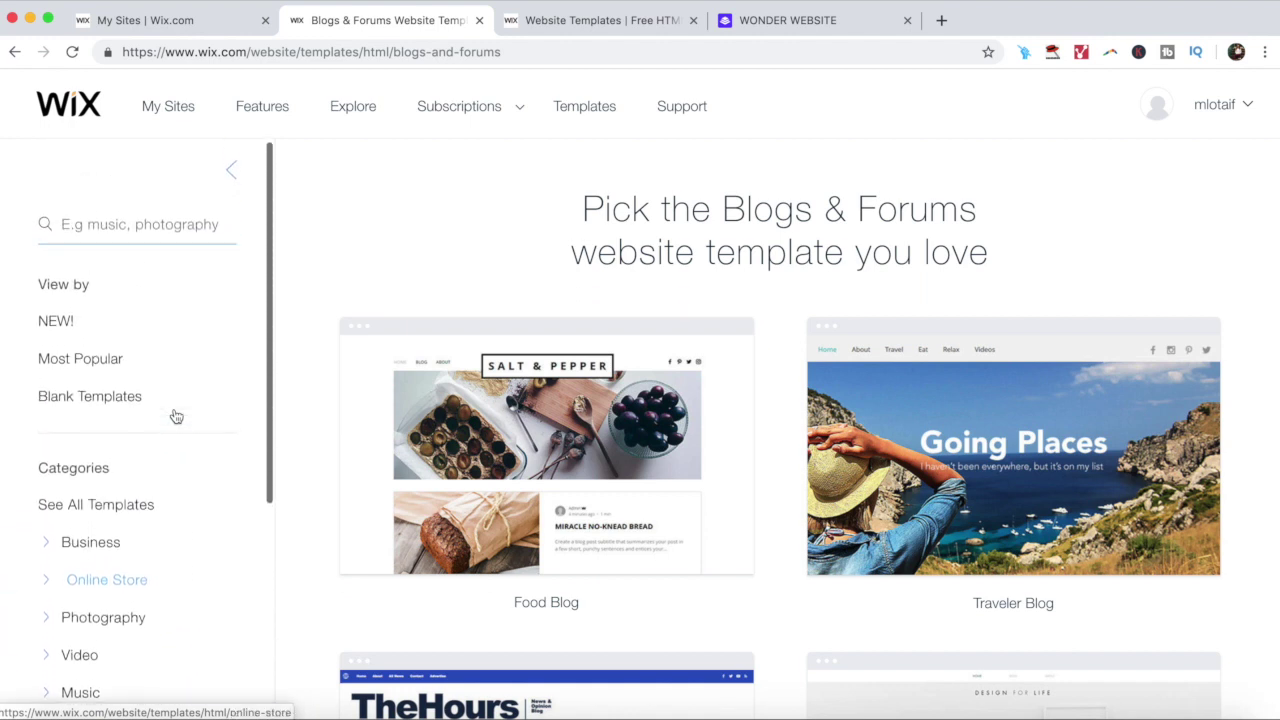
scroll(175, 416, "down", 4)
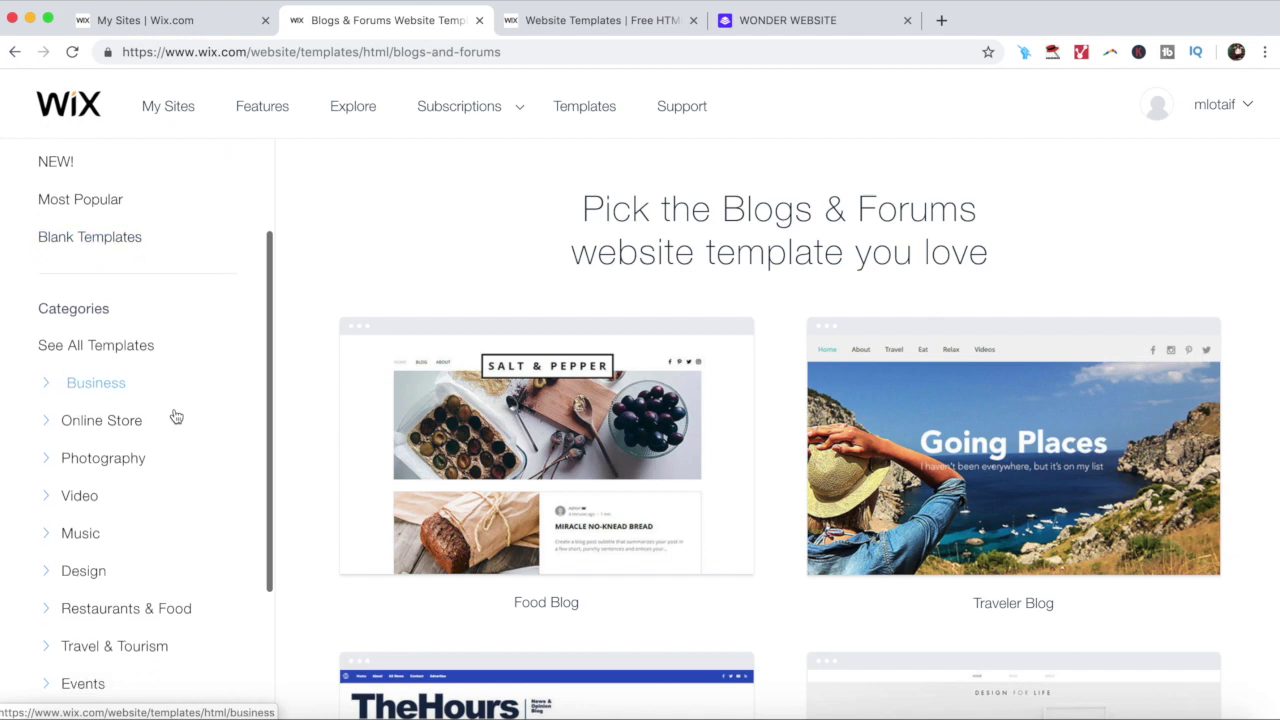
scroll(175, 416, "up", 3)
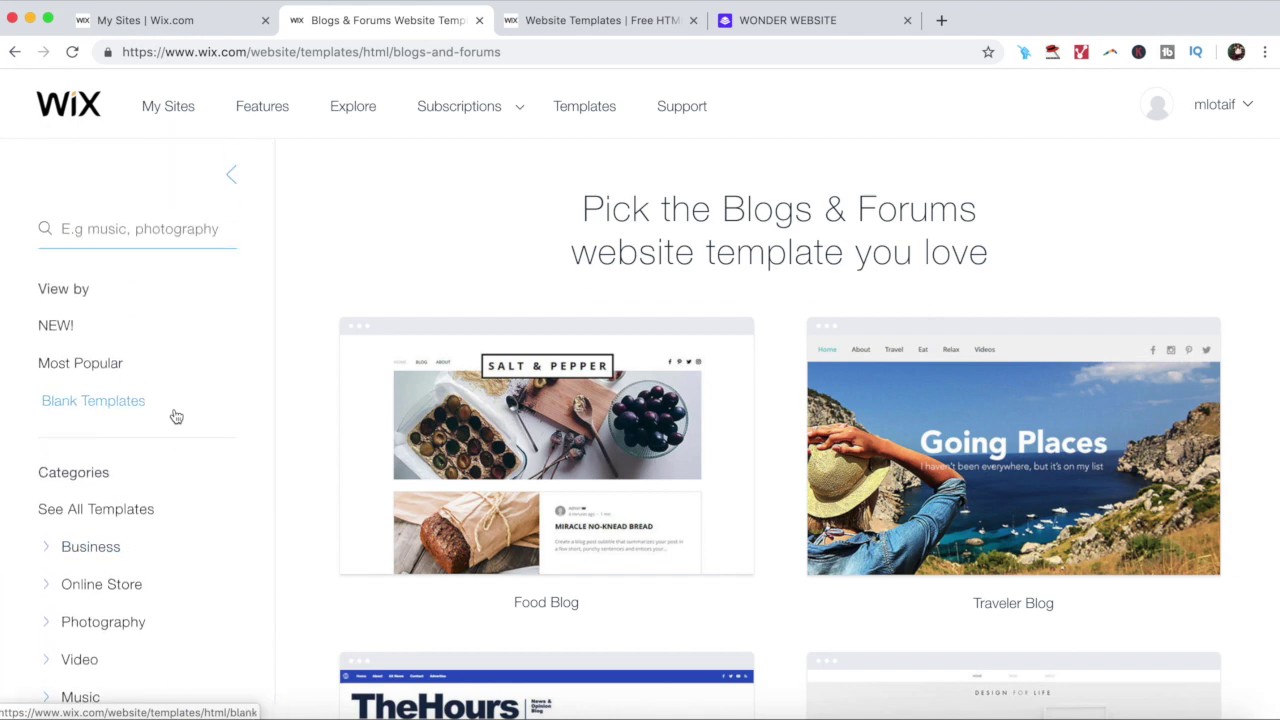
left_click(161, 330)
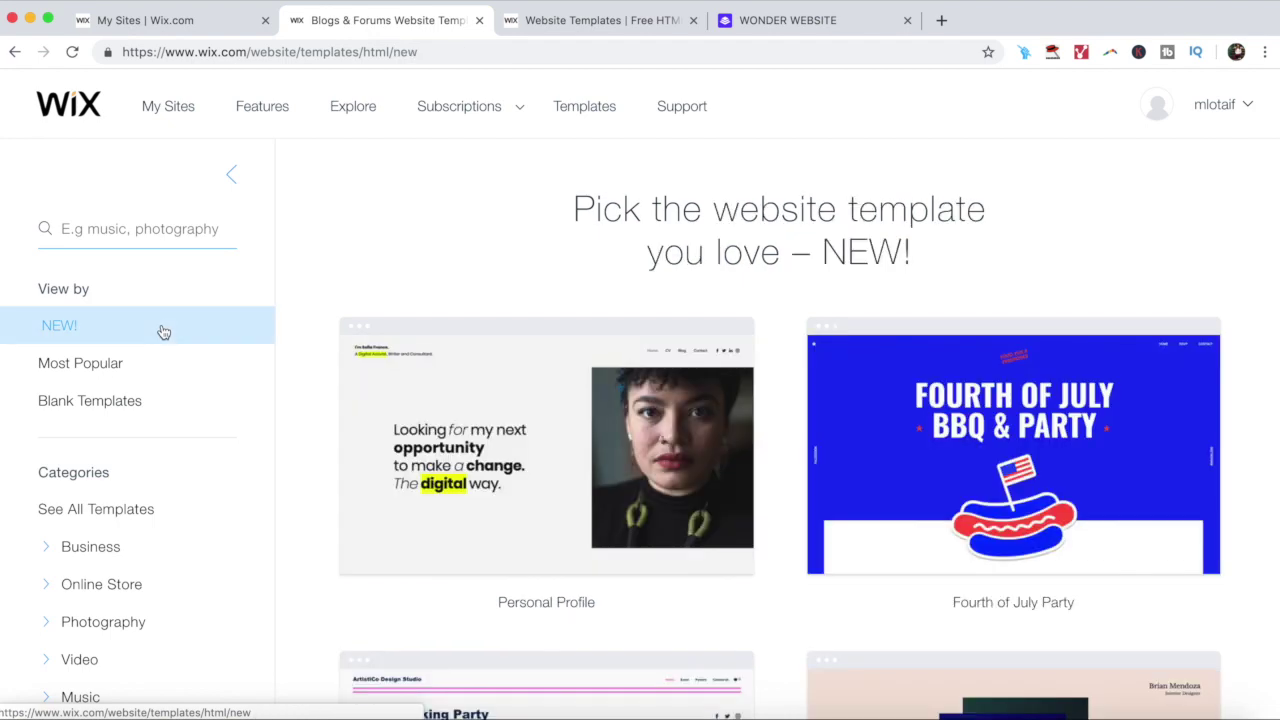
left_click(147, 375)
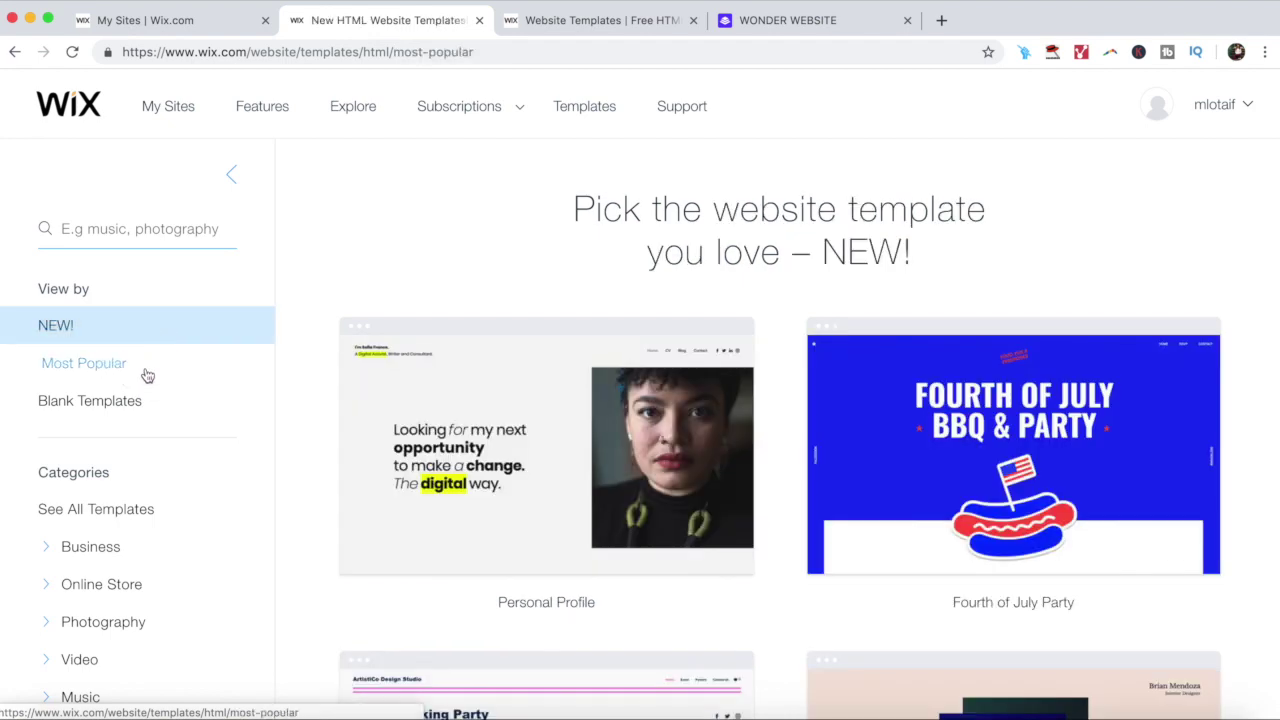
left_click(146, 402)
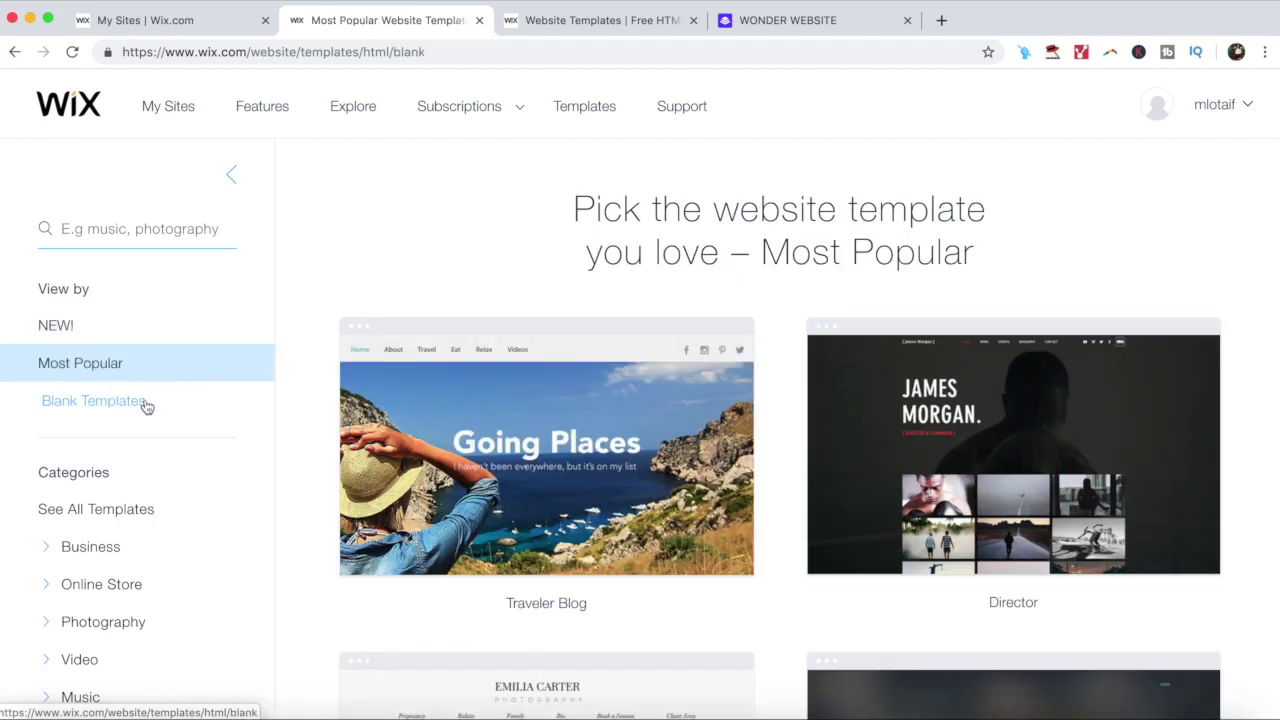
scroll(313, 431, "down", 1)
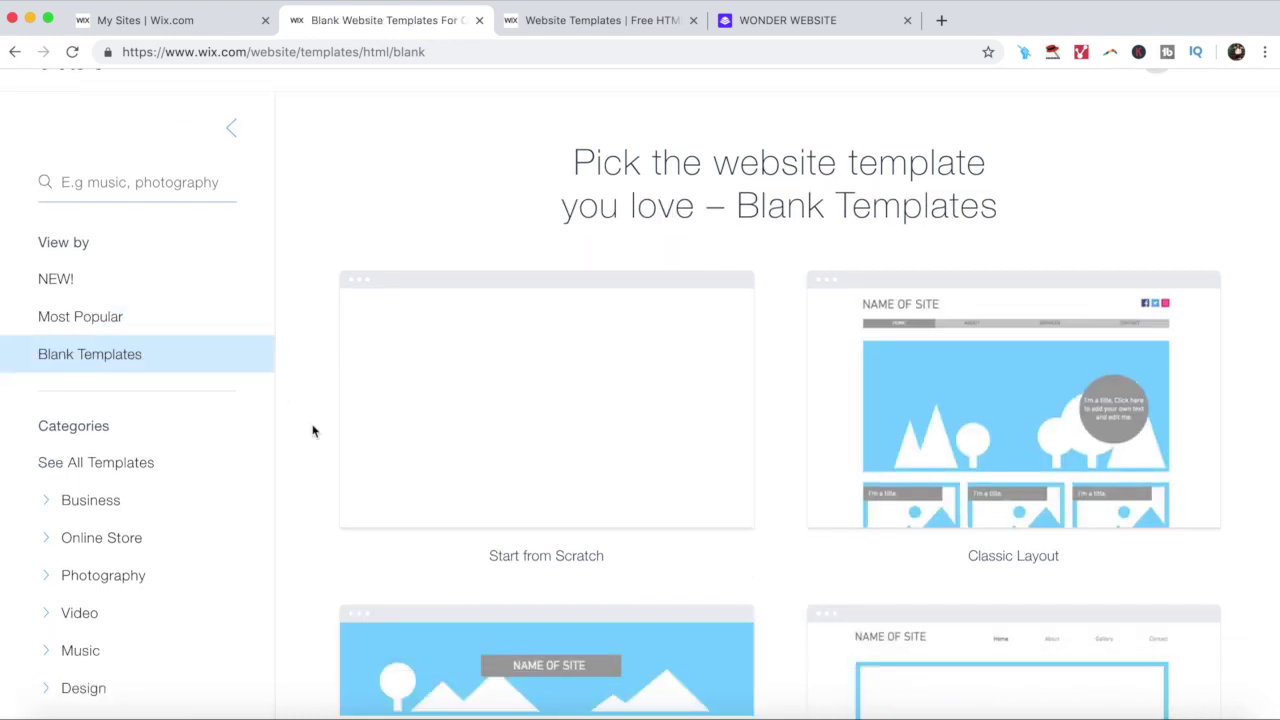
Open the Traveler Blog template in the editor and select its Going Places heading.
mouse_move(457, 400)
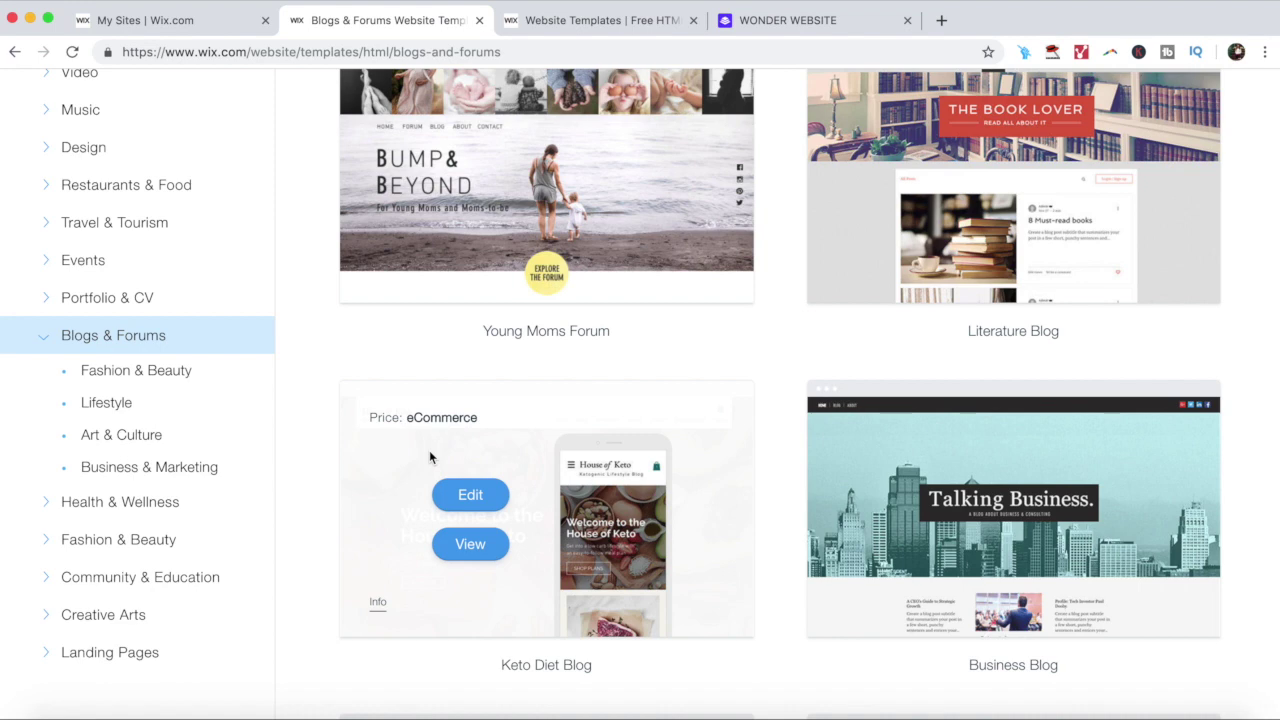
scroll(429, 450, "up", 5)
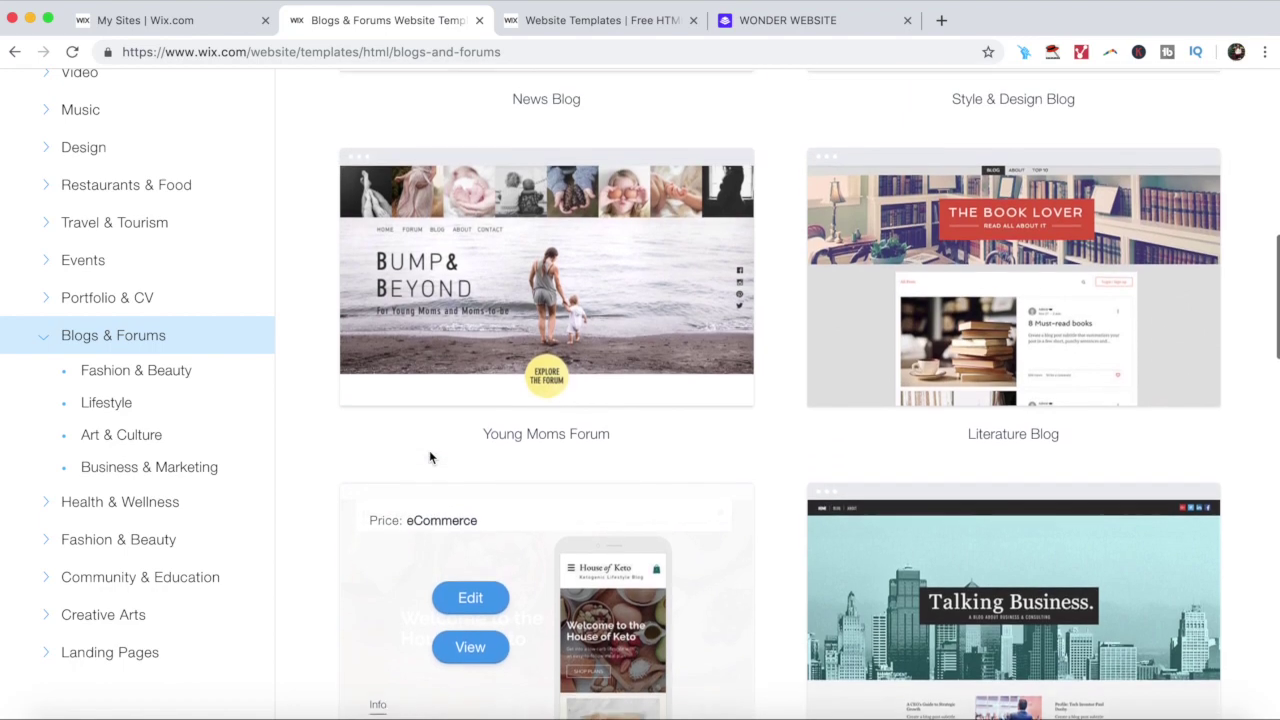
scroll(433, 400, "up", 5)
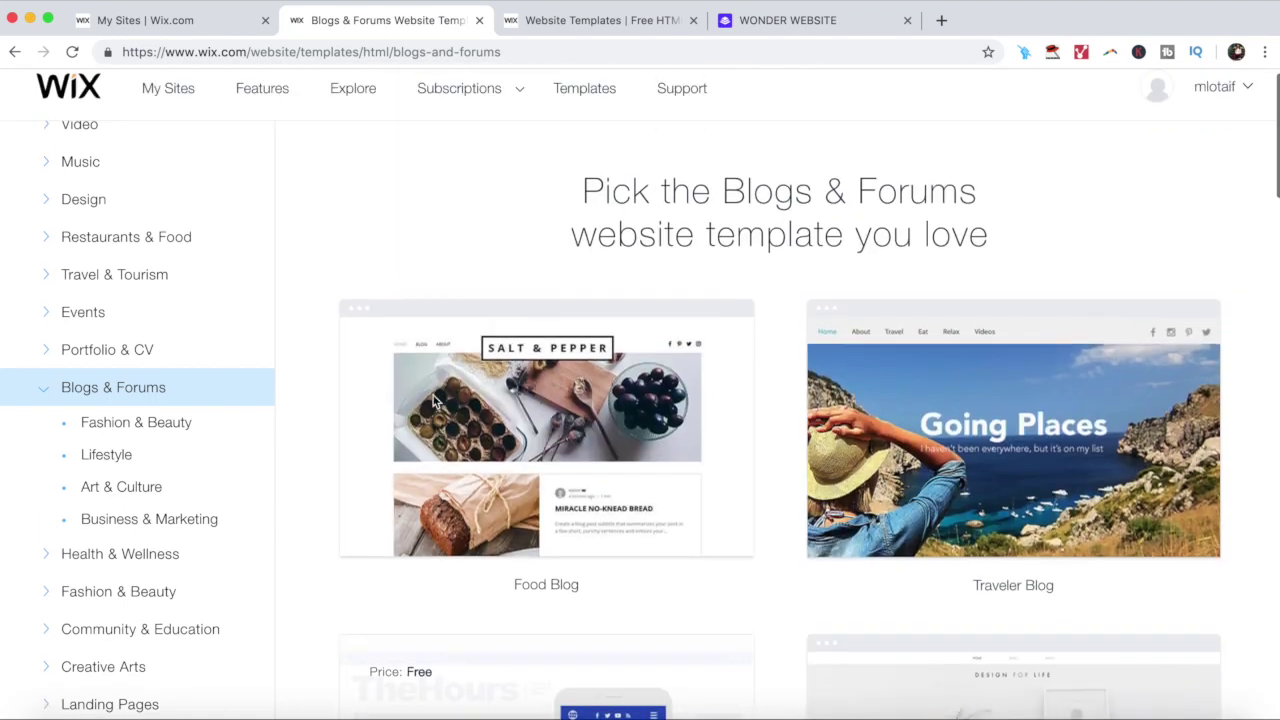
mouse_move(340, 423)
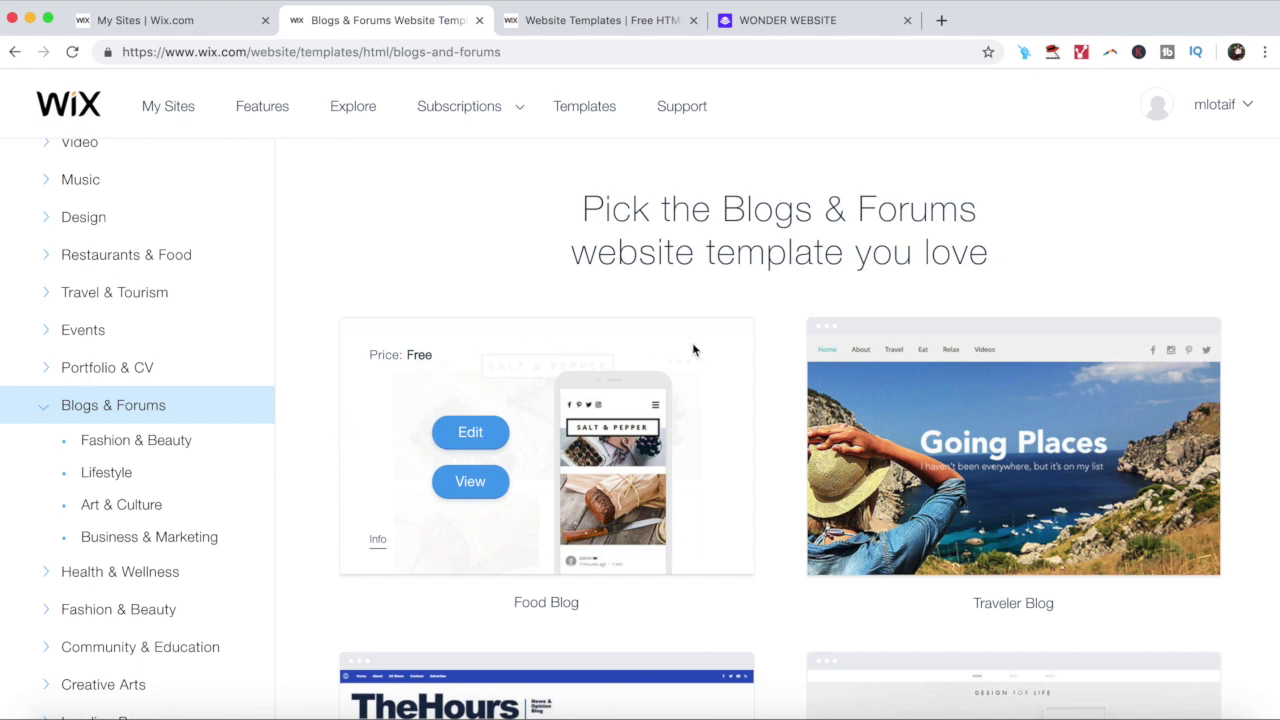
mouse_move(931, 455)
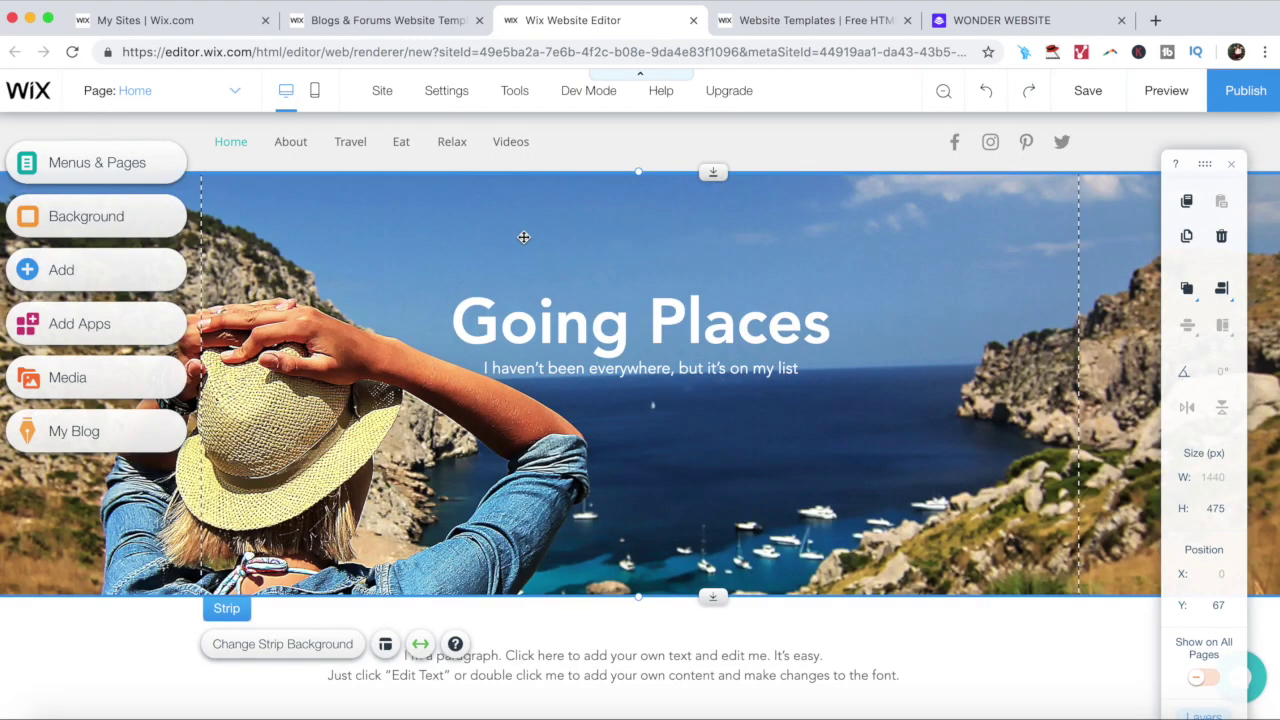
left_click(548, 312)
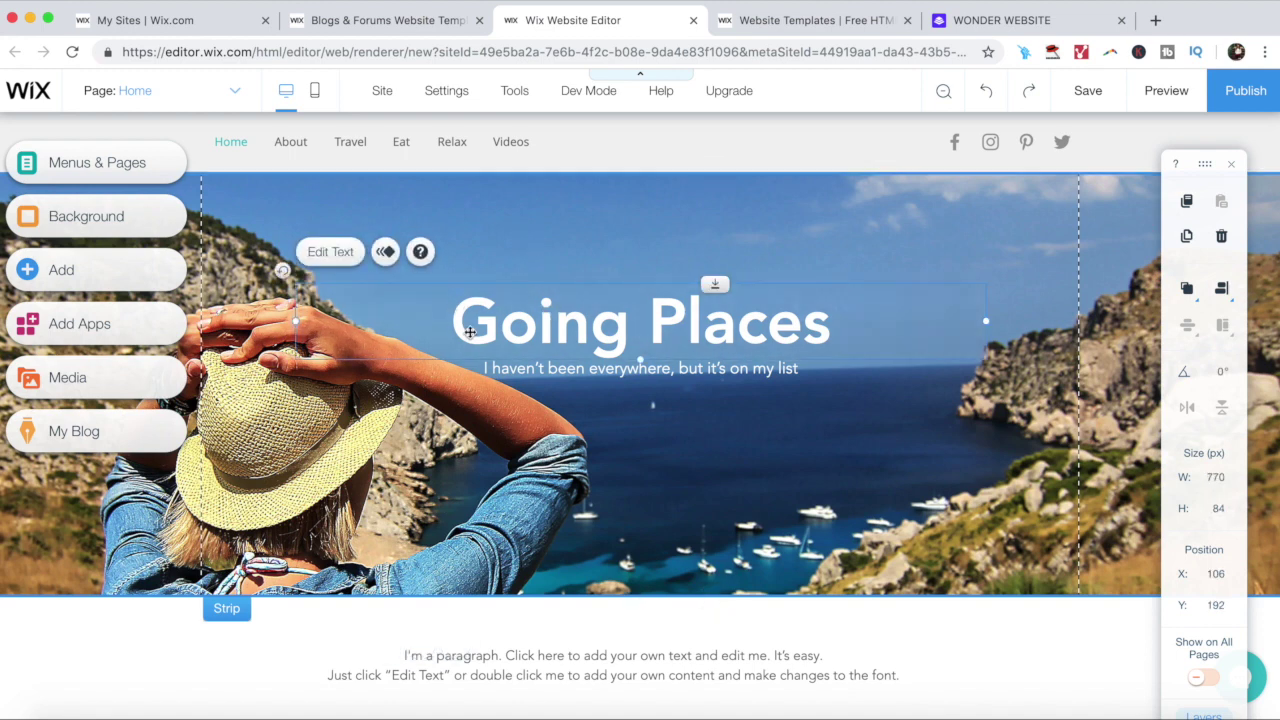
key("Delete")
key("super+z")
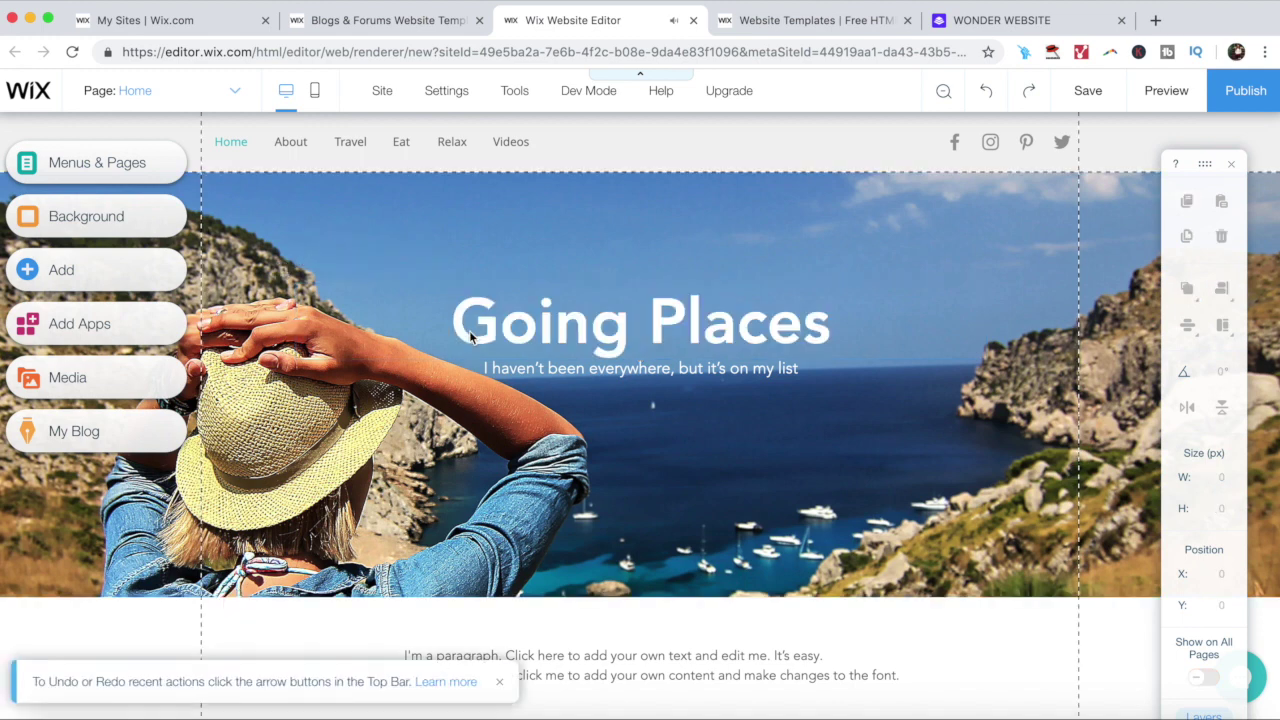
left_click(470, 337)
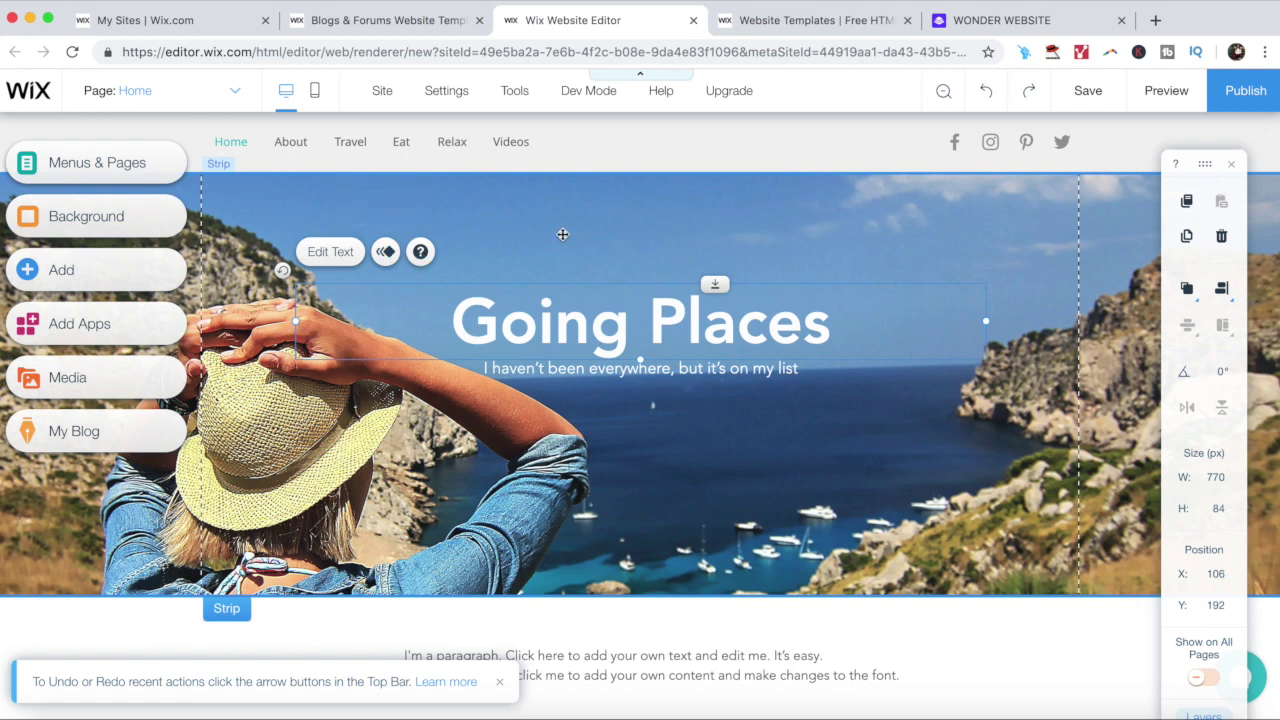
left_click(815, 226)
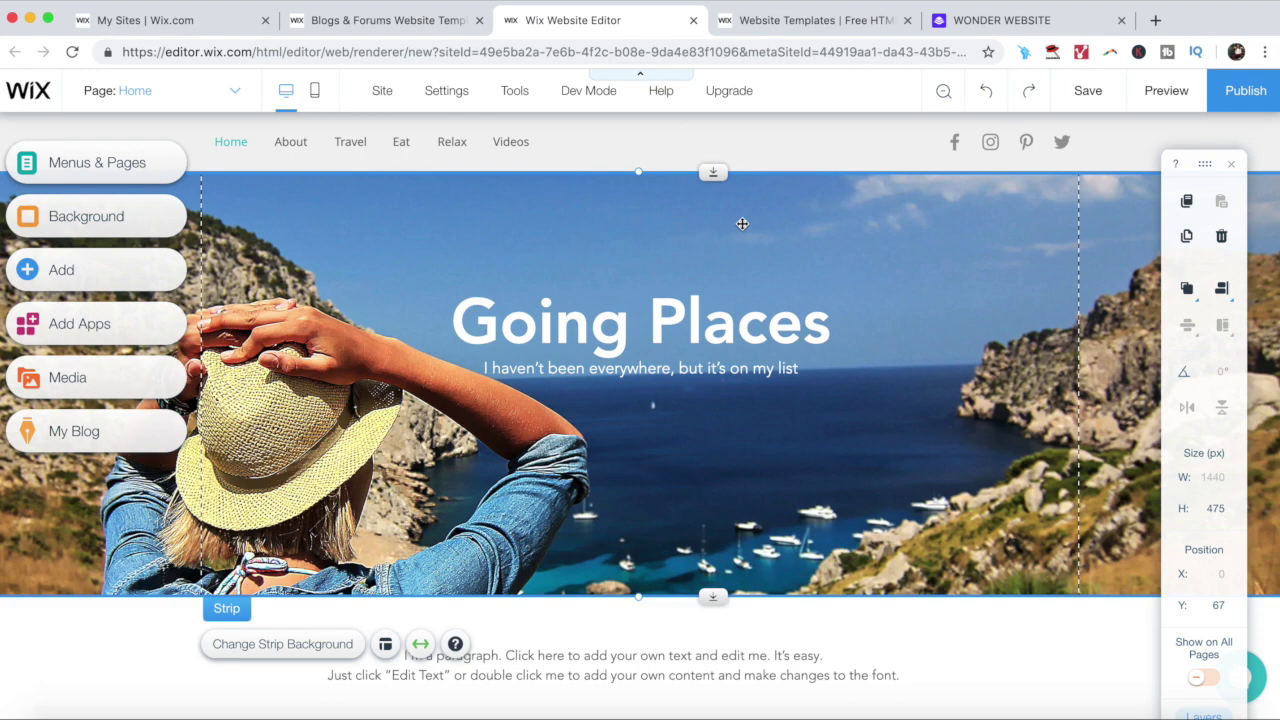
scroll(689, 298, "down", 1)
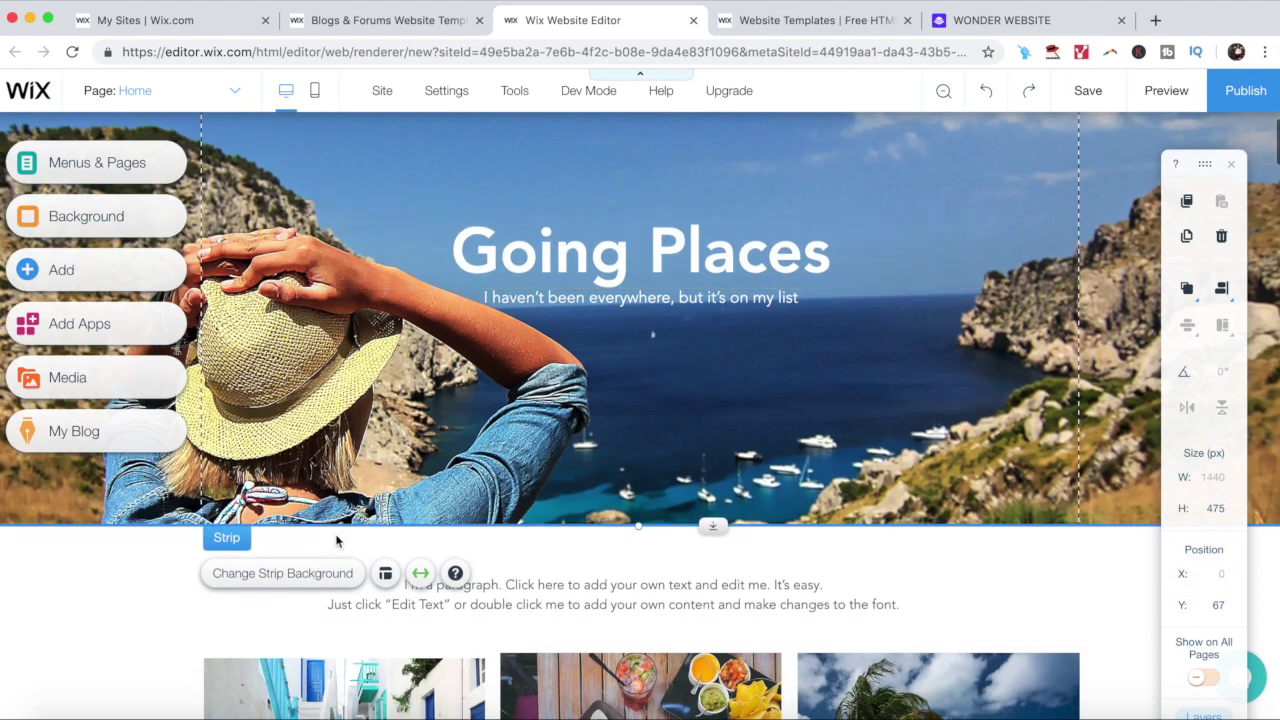
Set the header strip background to the black-and-white Landscape with Animals birds image from Wix media.
left_click(313, 589)
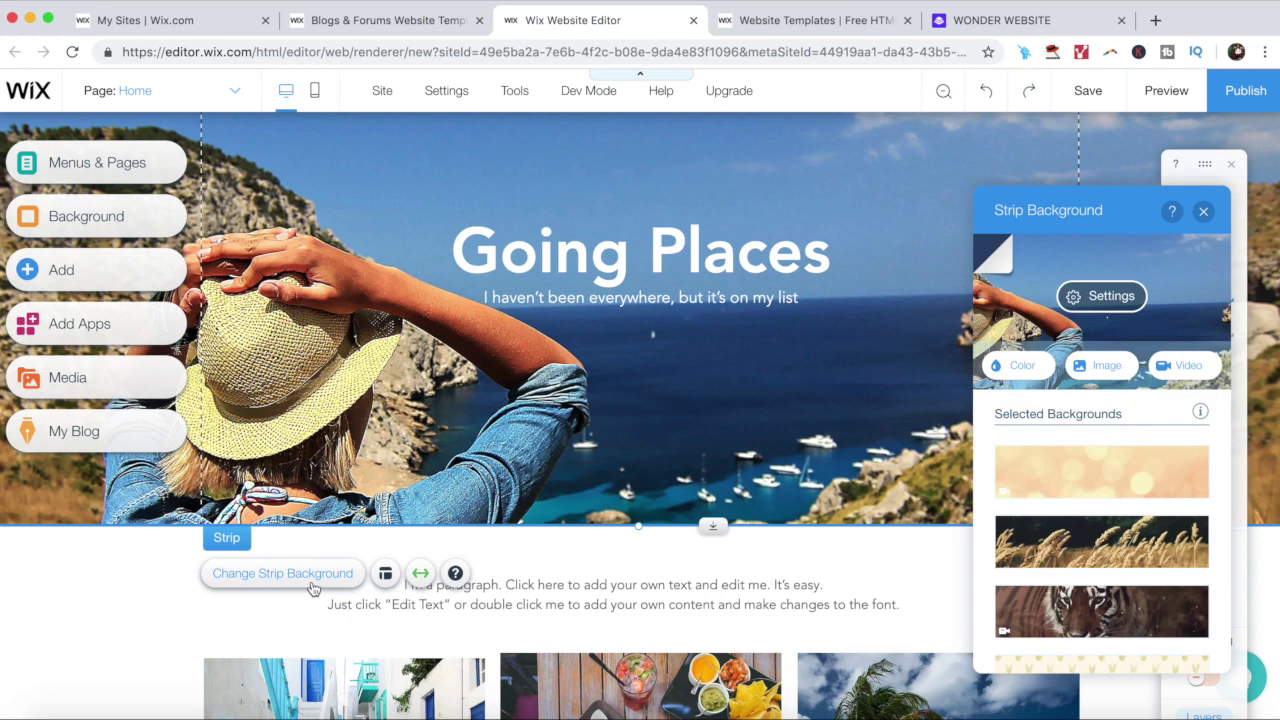
left_click(1097, 368)
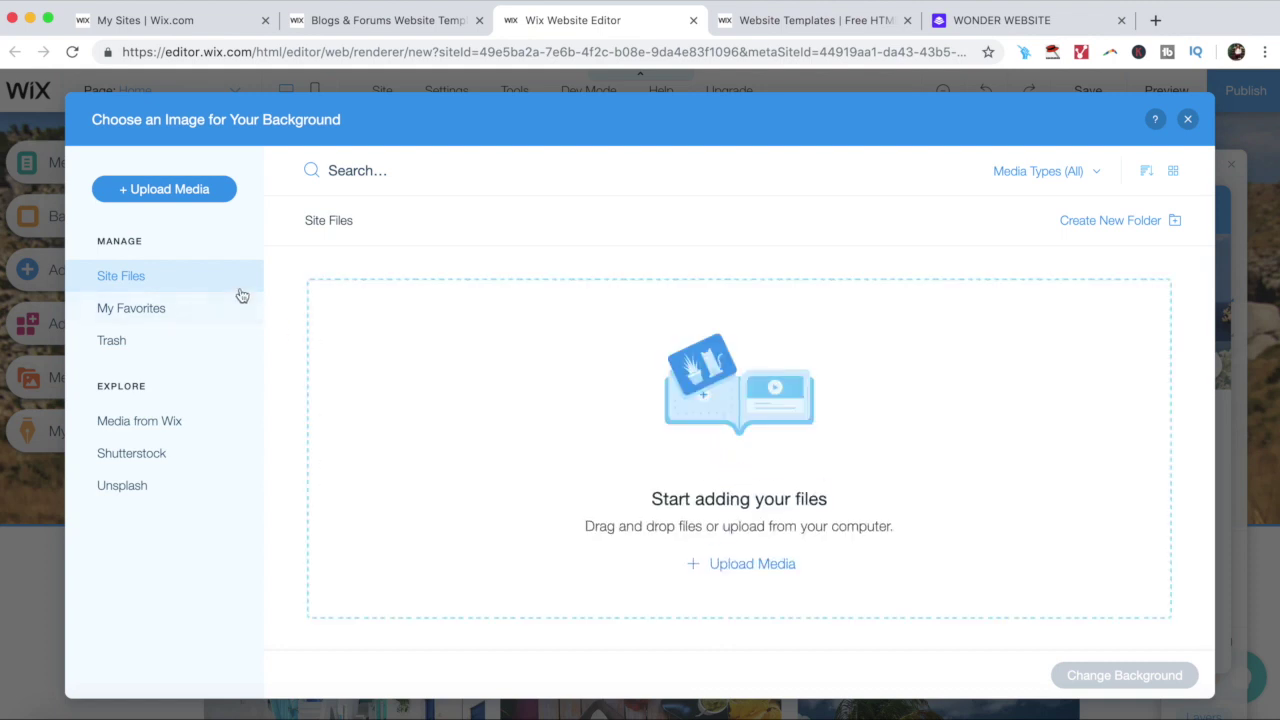
left_click(199, 427)
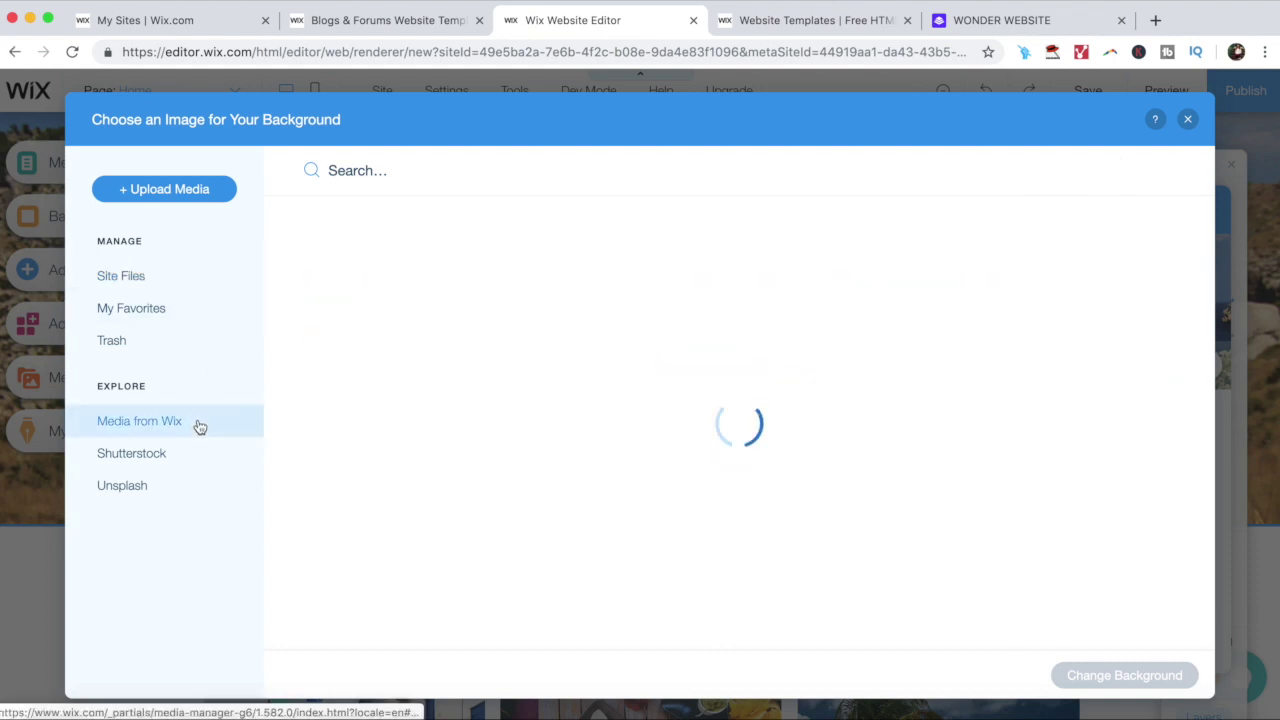
left_click(171, 466)
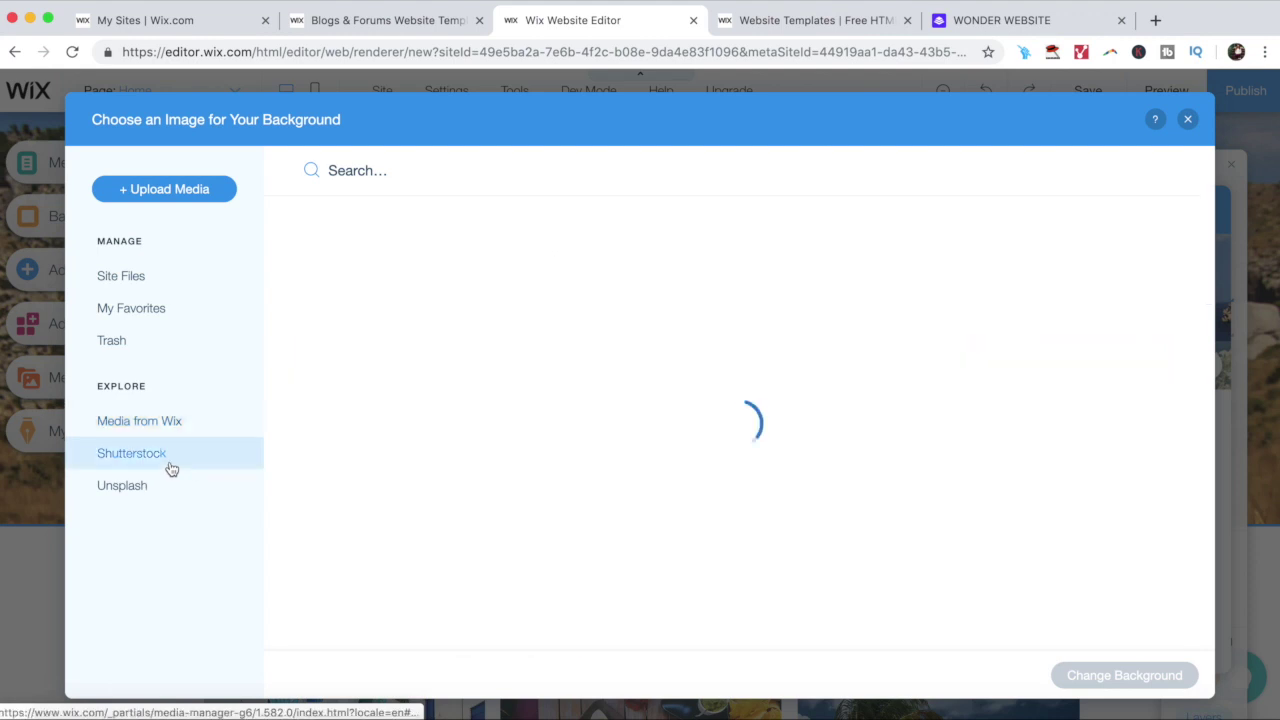
left_click(220, 432)
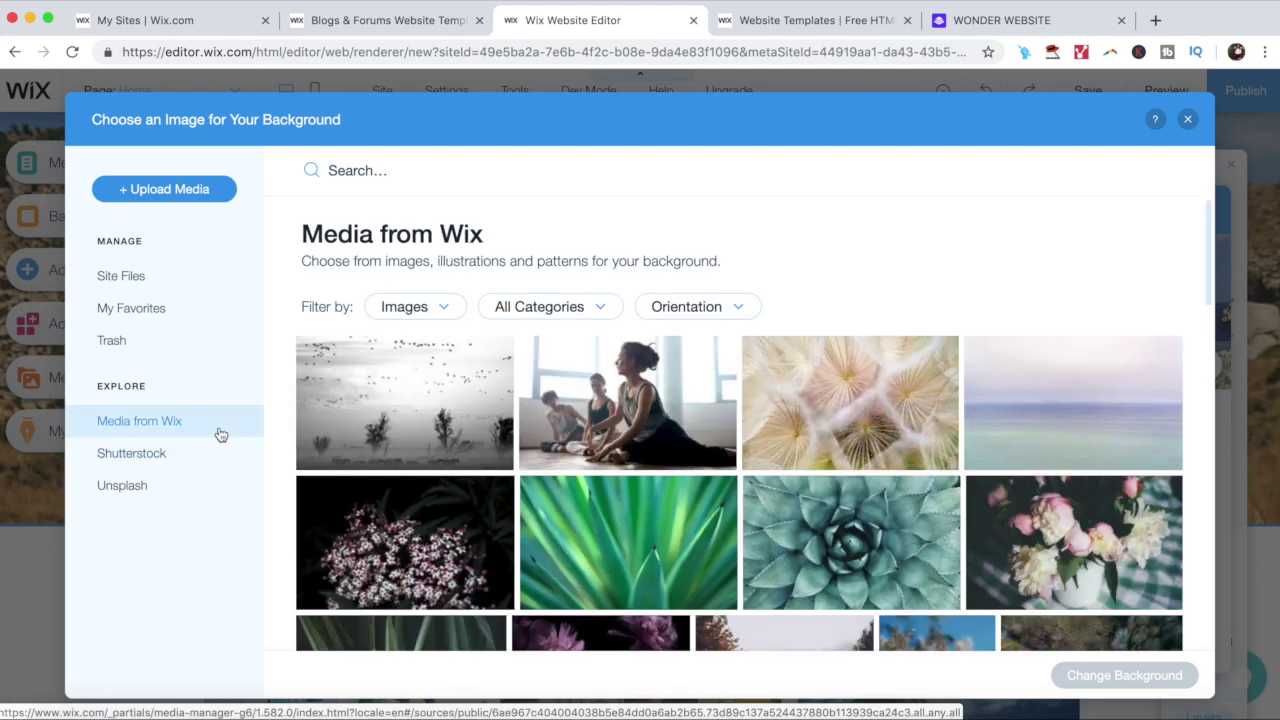
left_click(405, 372)
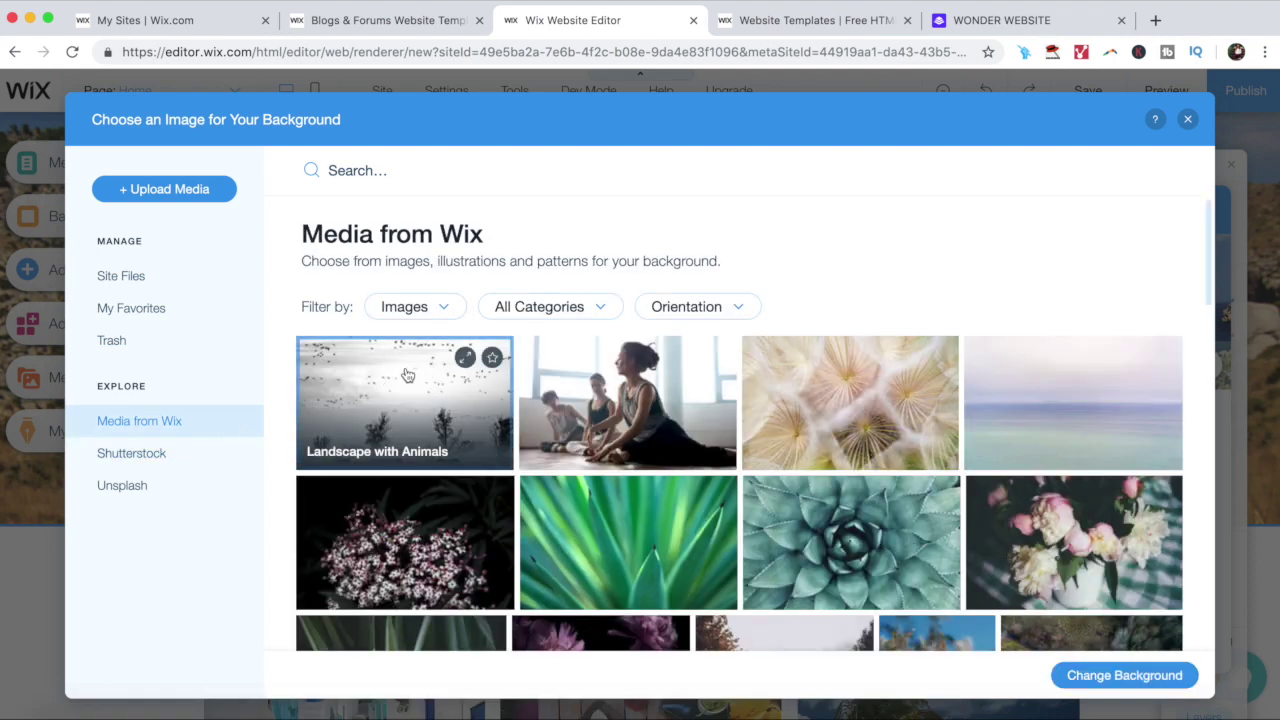
left_click(1093, 677)
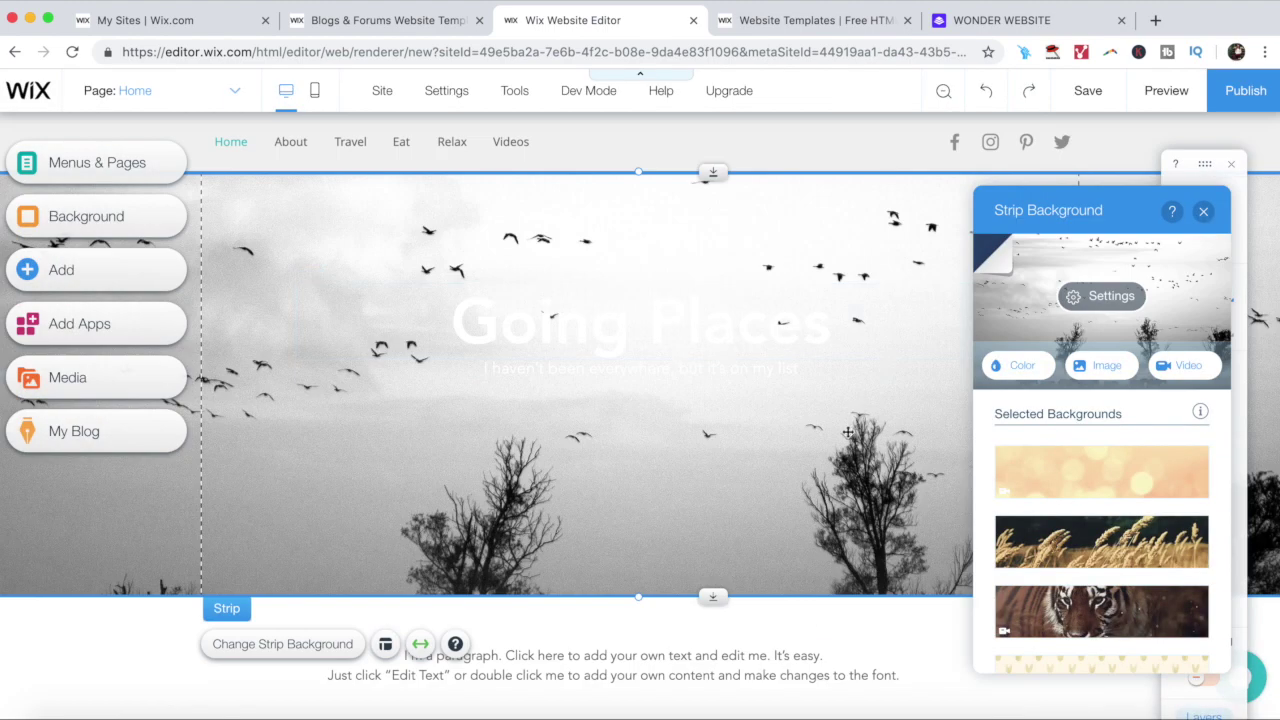
left_click(1000, 20)
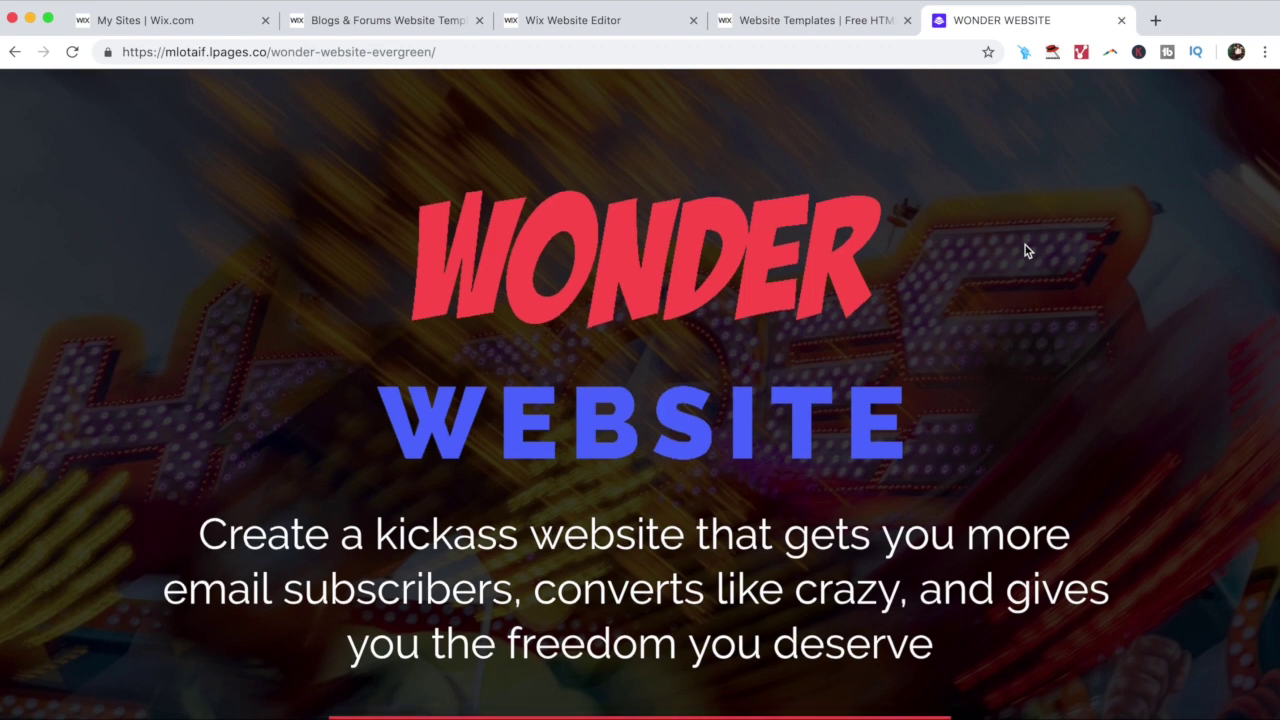
Scroll Wonder Website past the student testimonials, then return to the Wix Editor.
scroll(1025, 250, "down", 2)
scroll(1025, 250, "down", 2)
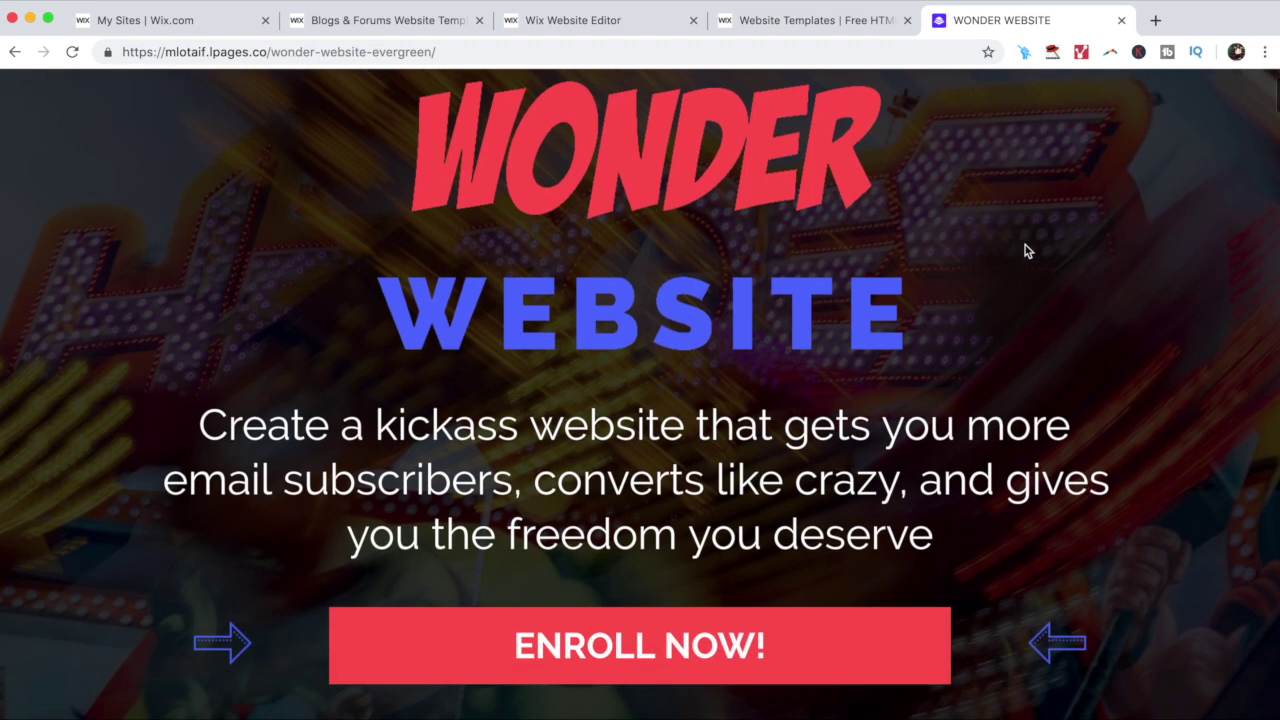
scroll(1025, 250, "down", 1)
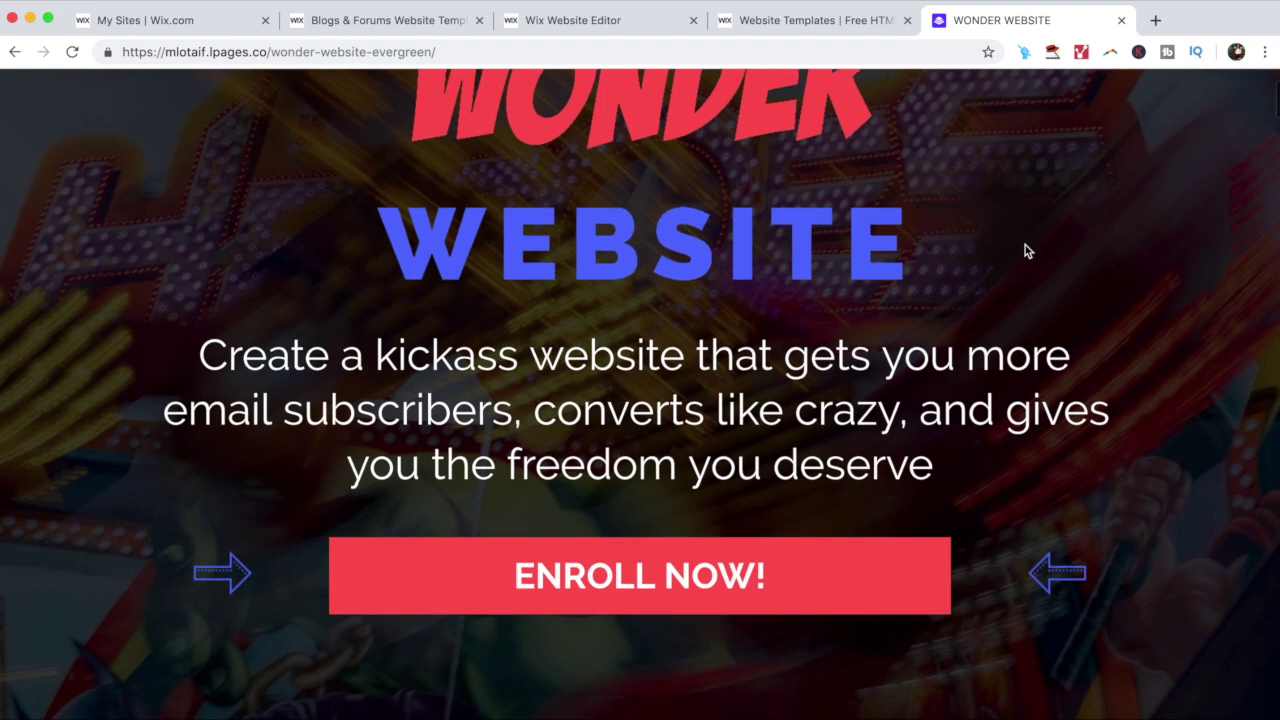
scroll(1025, 250, "down", 2)
scroll(1025, 250, "down", 5)
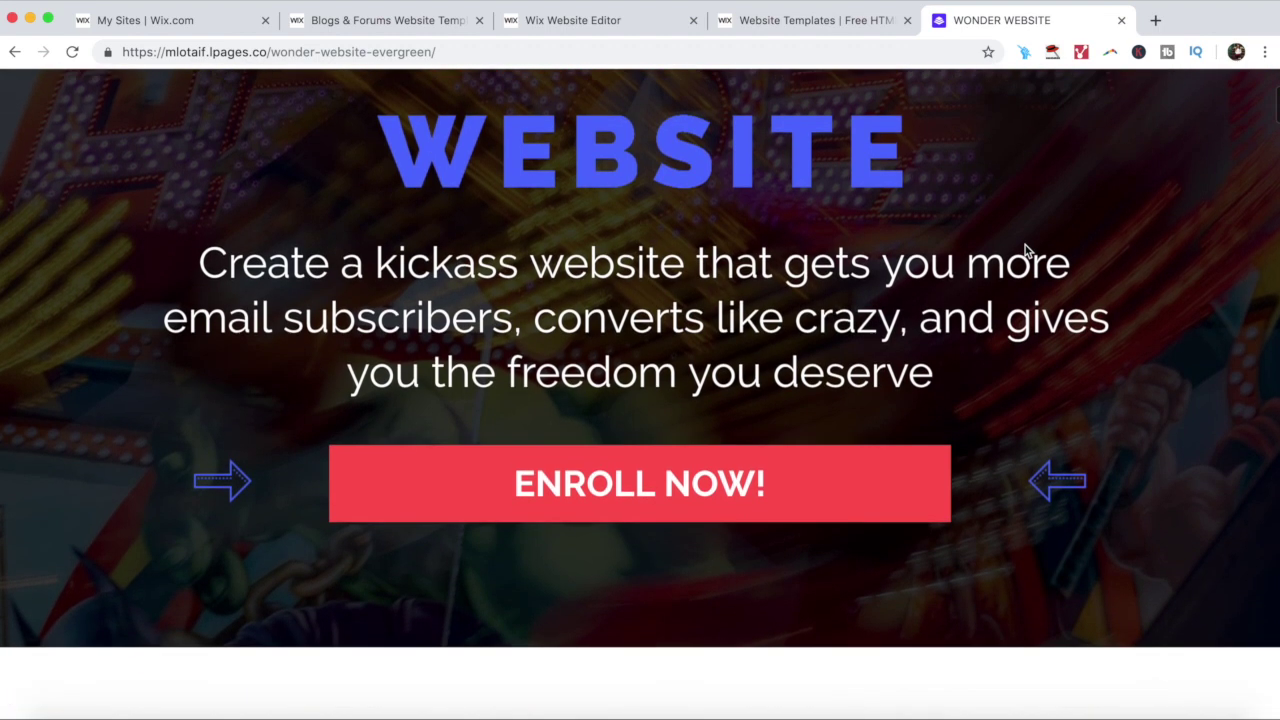
scroll(1025, 248, "down", 5)
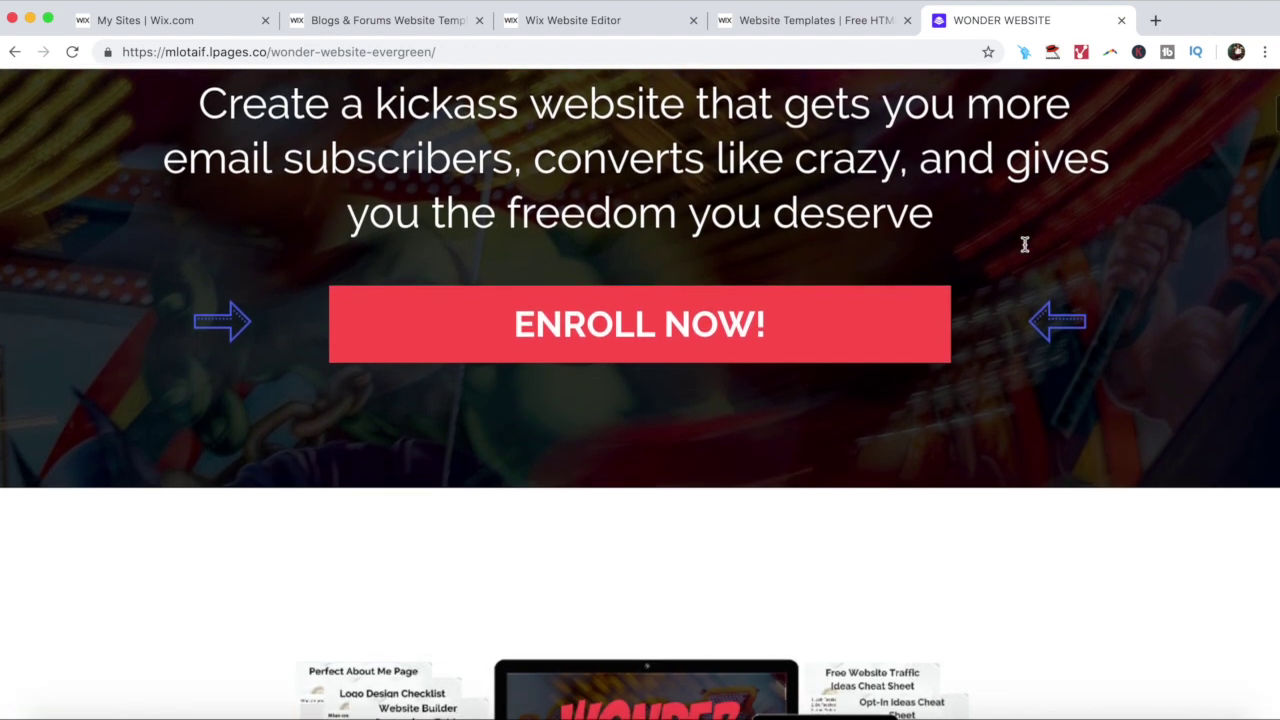
scroll(1025, 250, "down", 5)
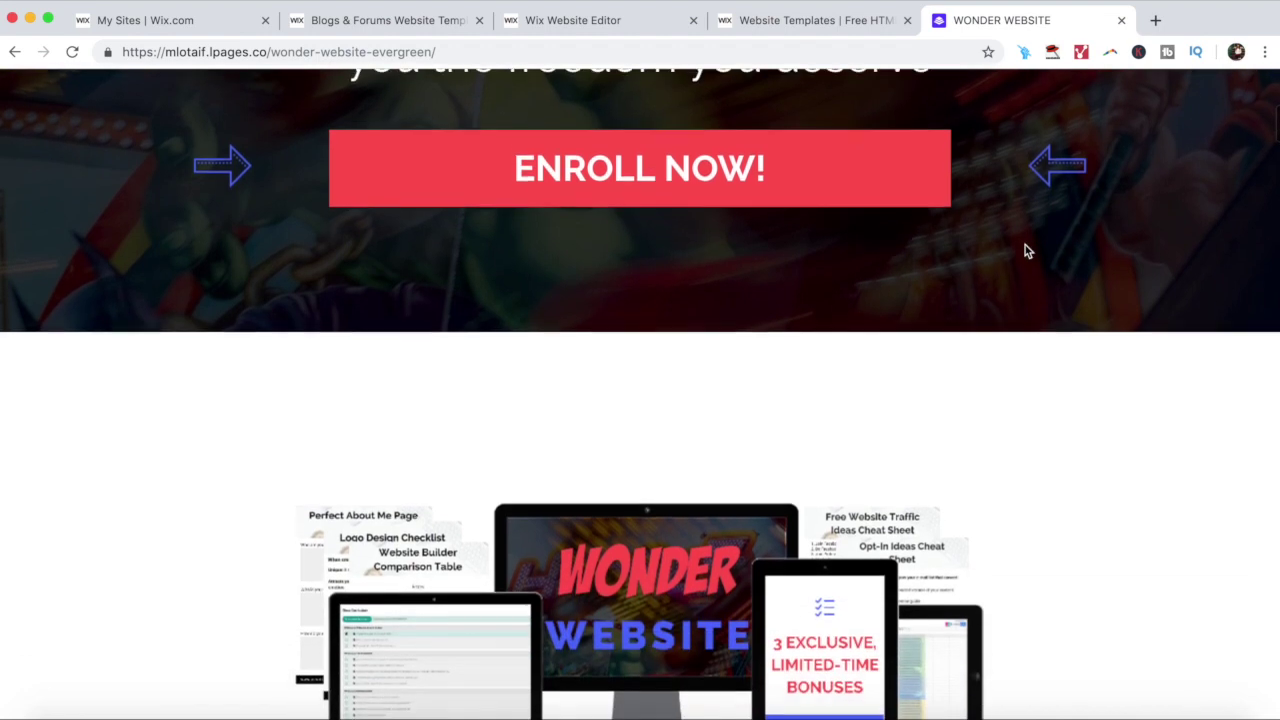
scroll(1025, 251, "down", 4)
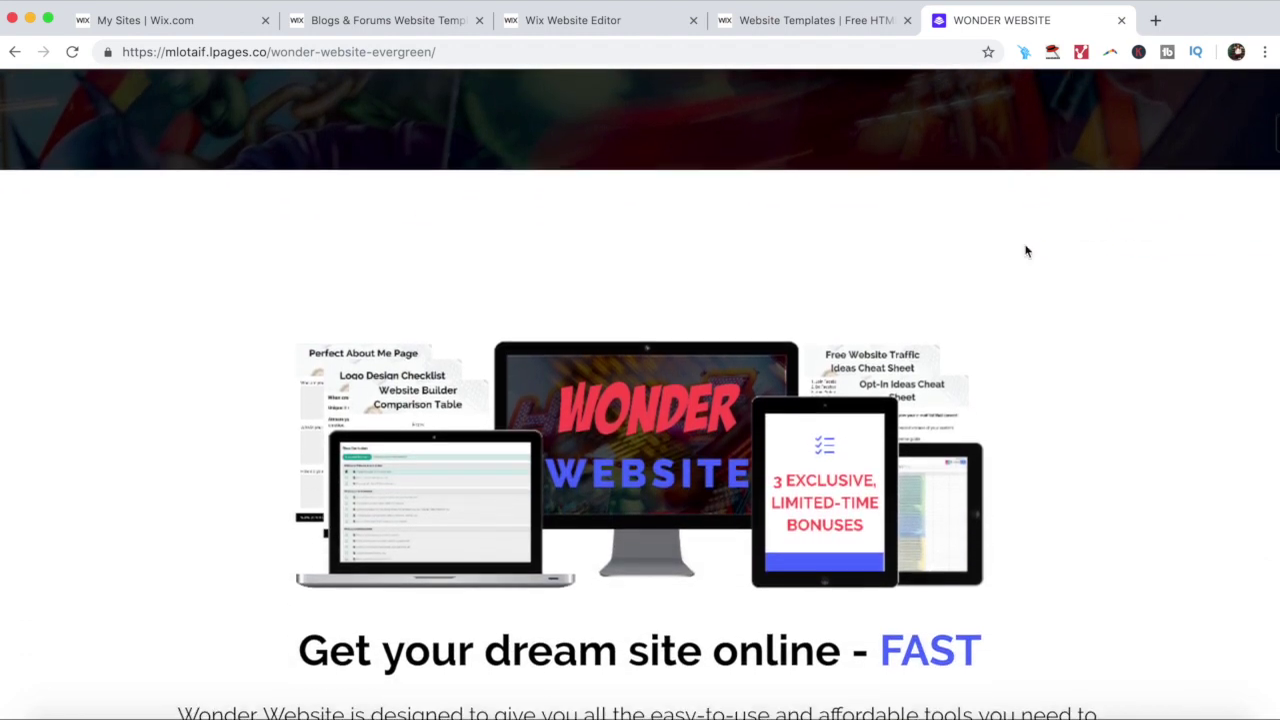
scroll(1025, 251, "down", 5)
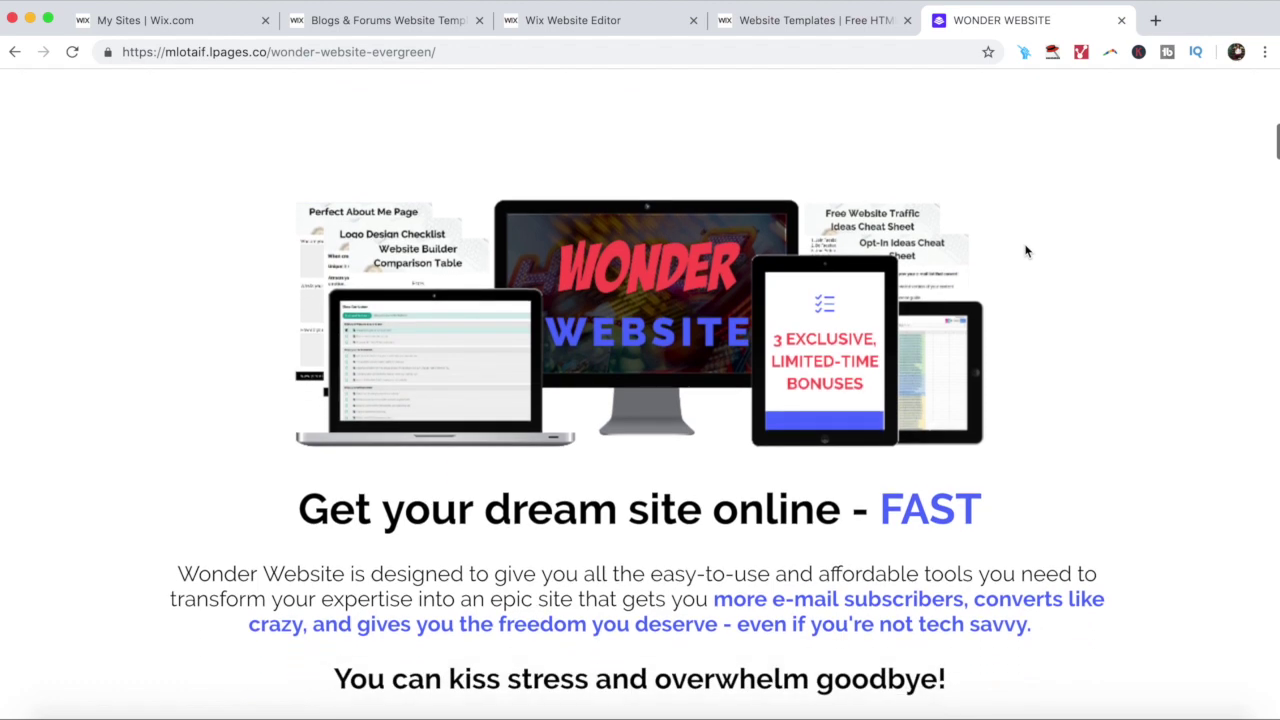
scroll(1025, 251, "down", 5)
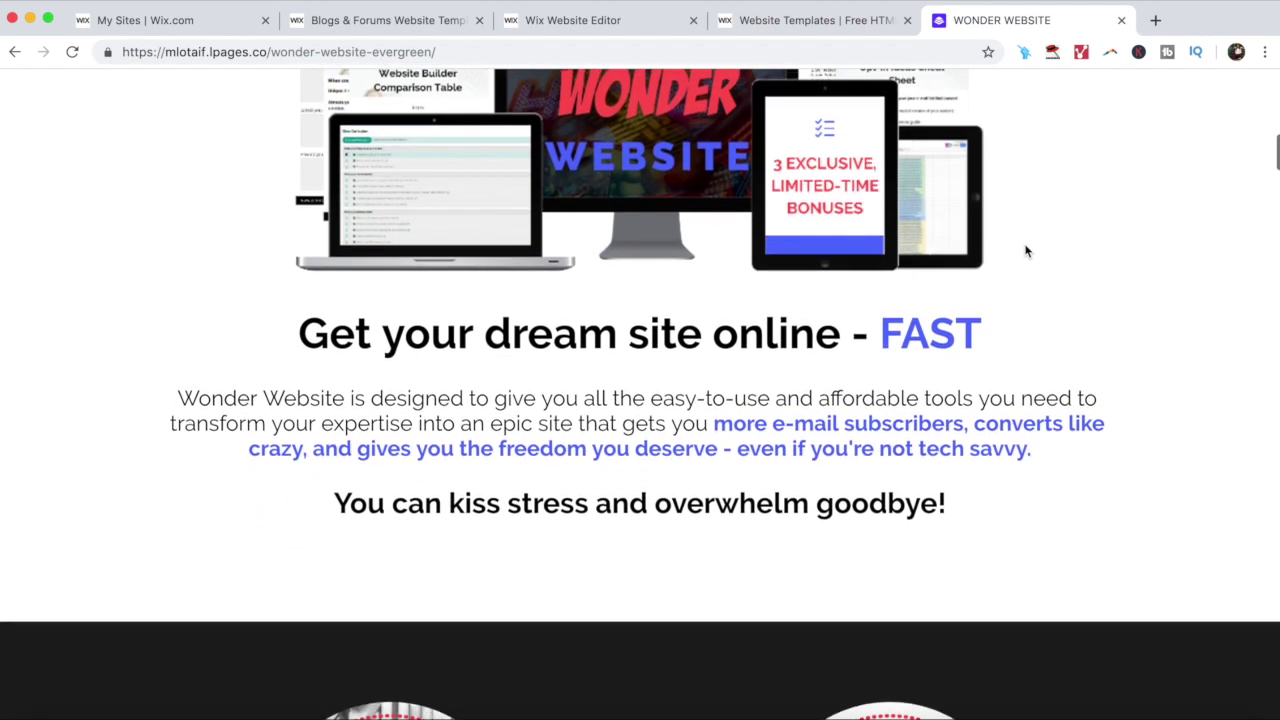
scroll(1025, 251, "down", 8)
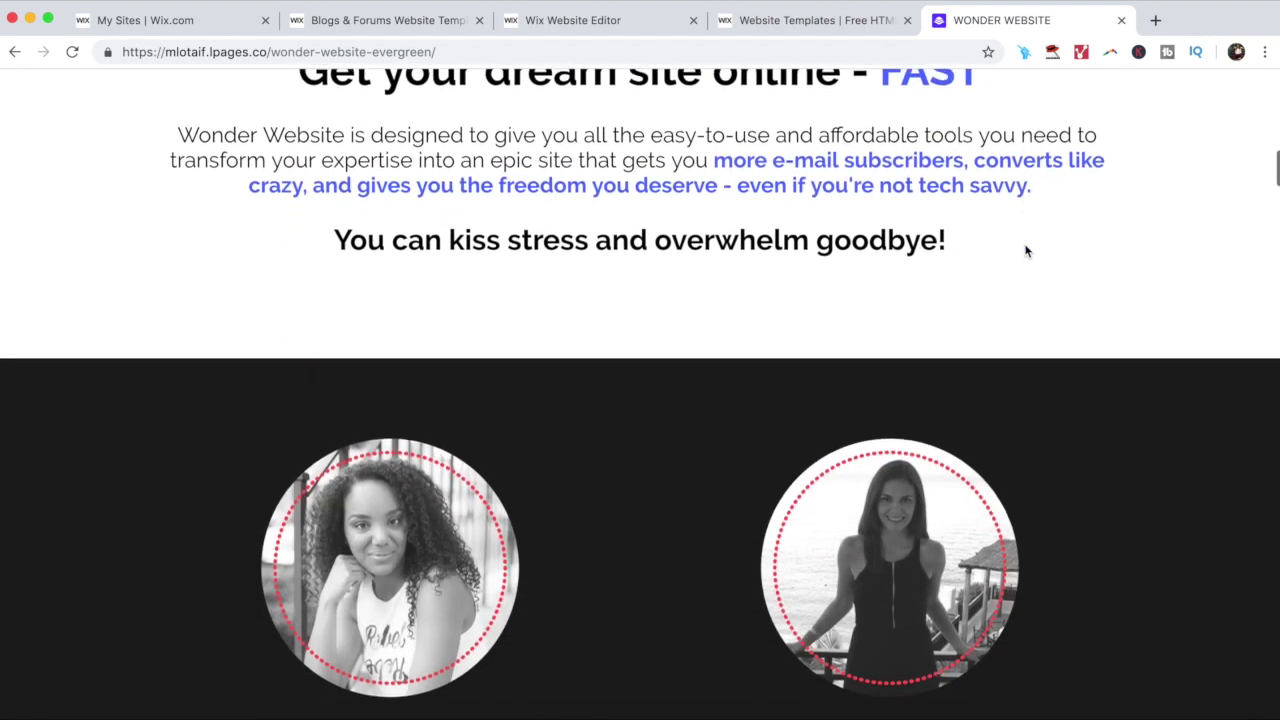
scroll(1025, 251, "down", 9)
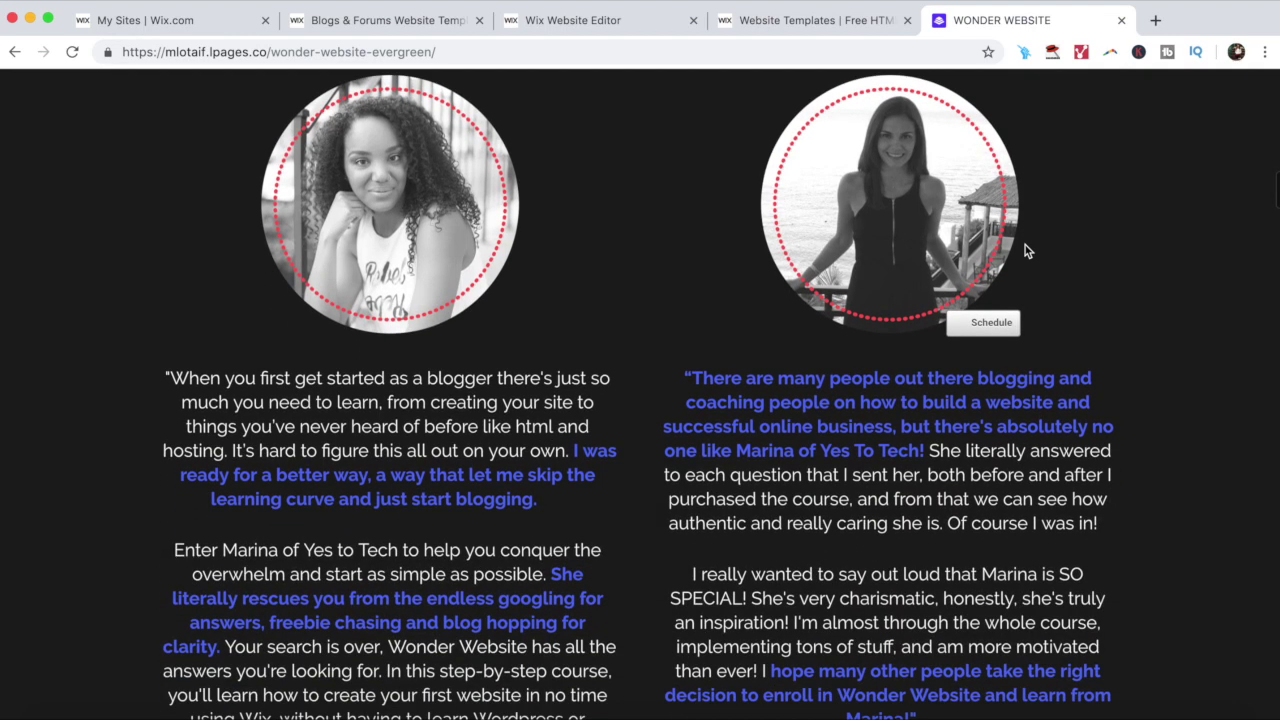
scroll(1025, 248, "down", 7)
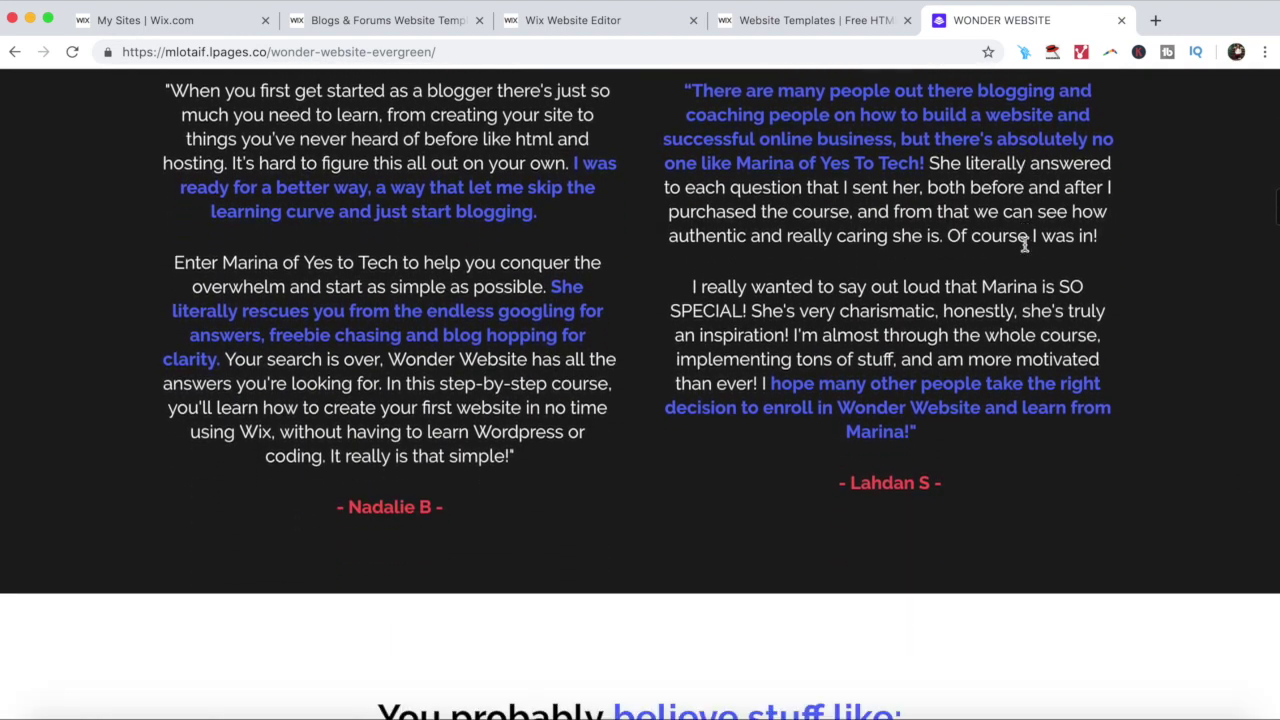
scroll(1025, 251, "down", 7)
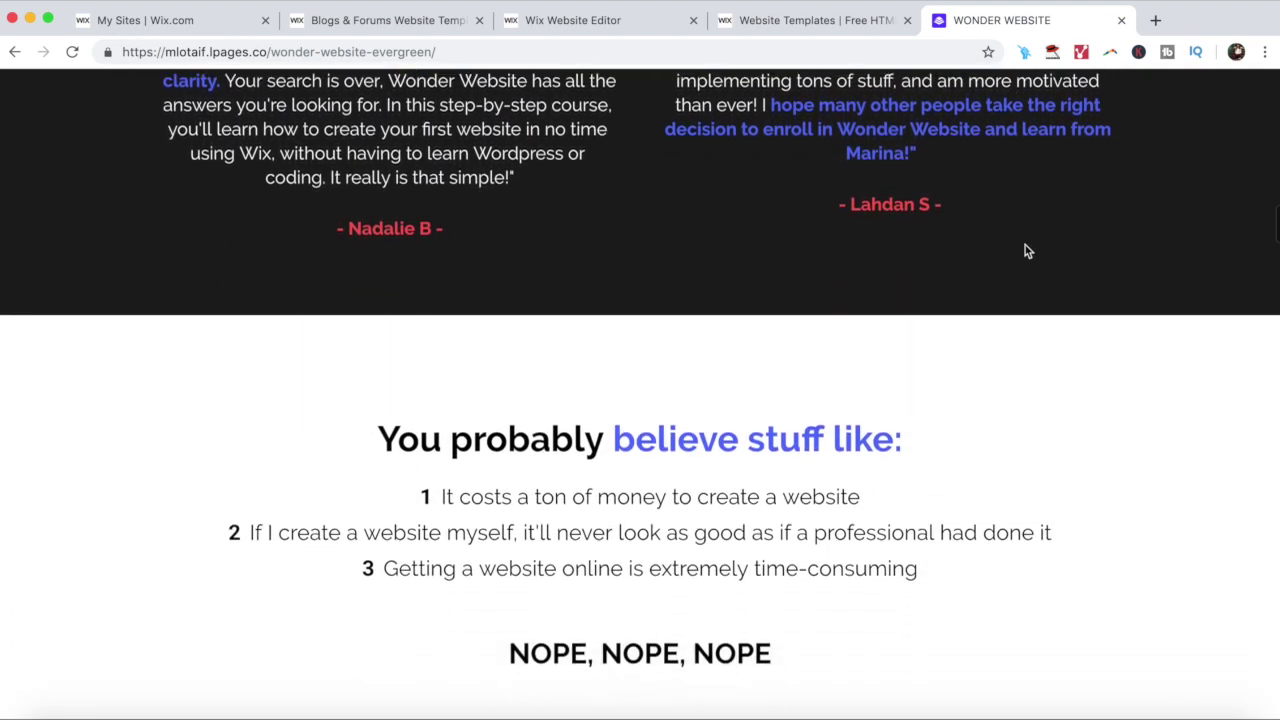
scroll(1025, 251, "down", 6)
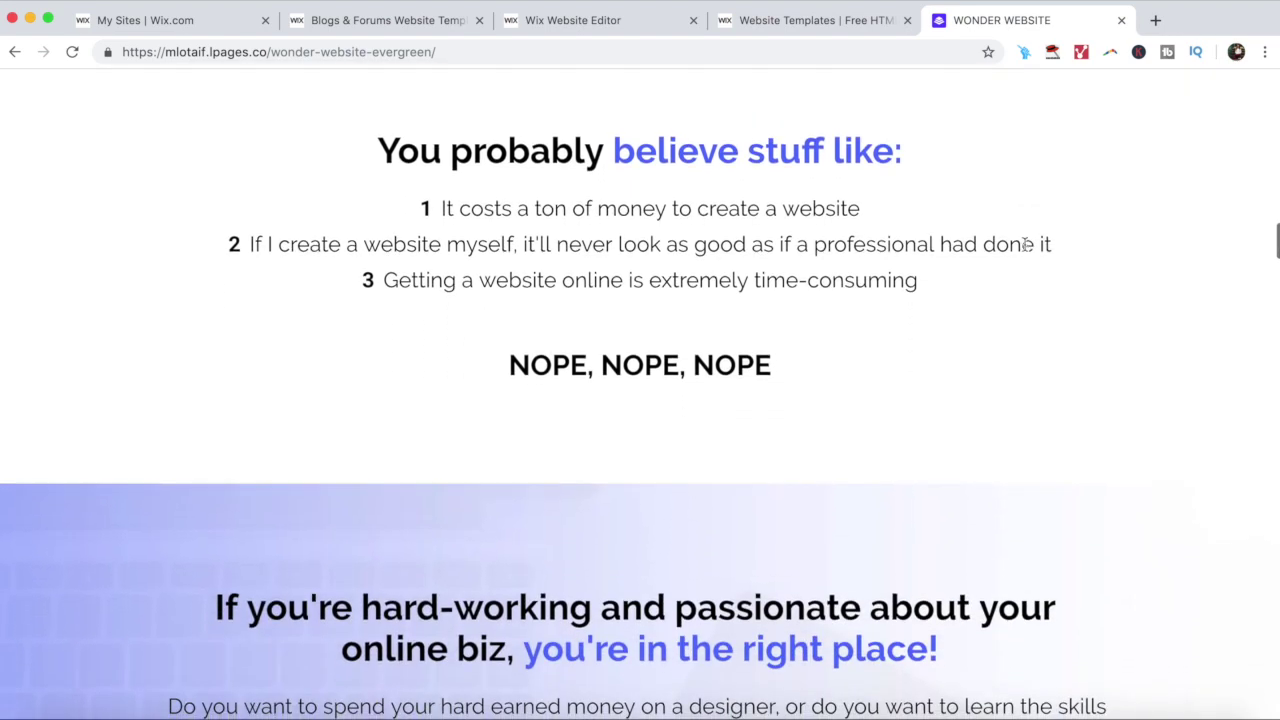
scroll(1025, 251, "down", 5)
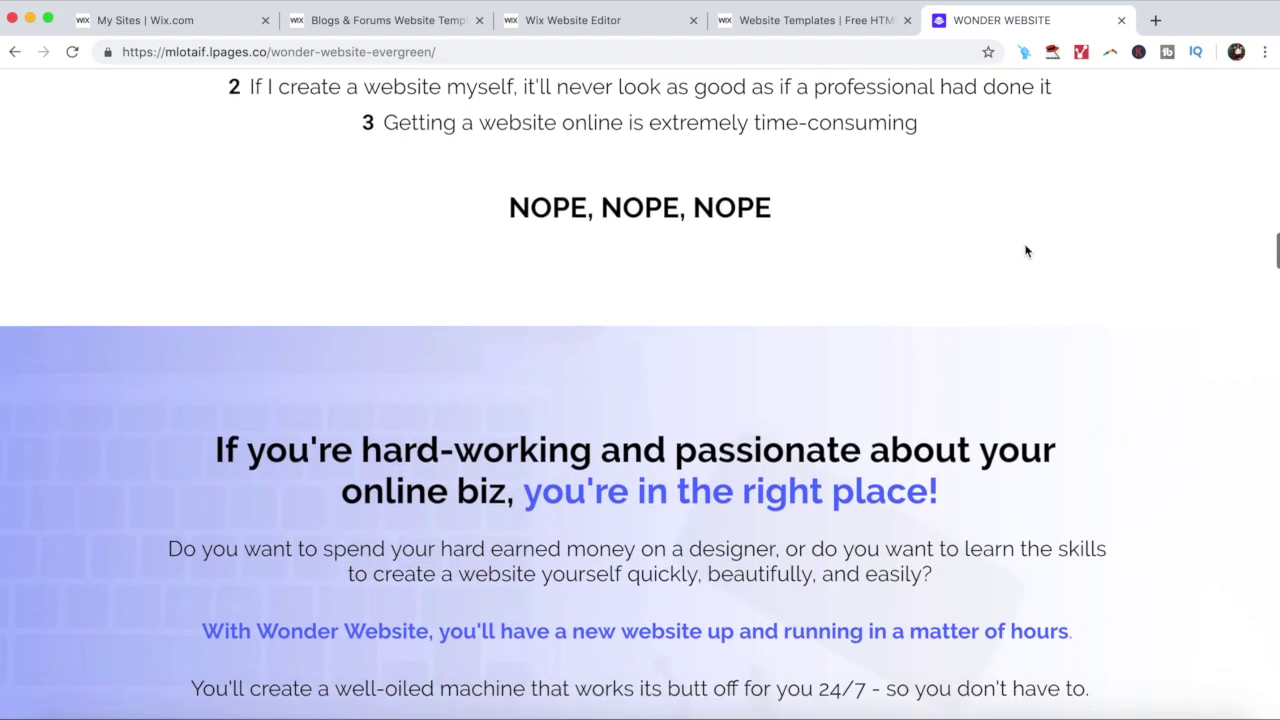
scroll(1025, 251, "down", 2)
key("super+3")
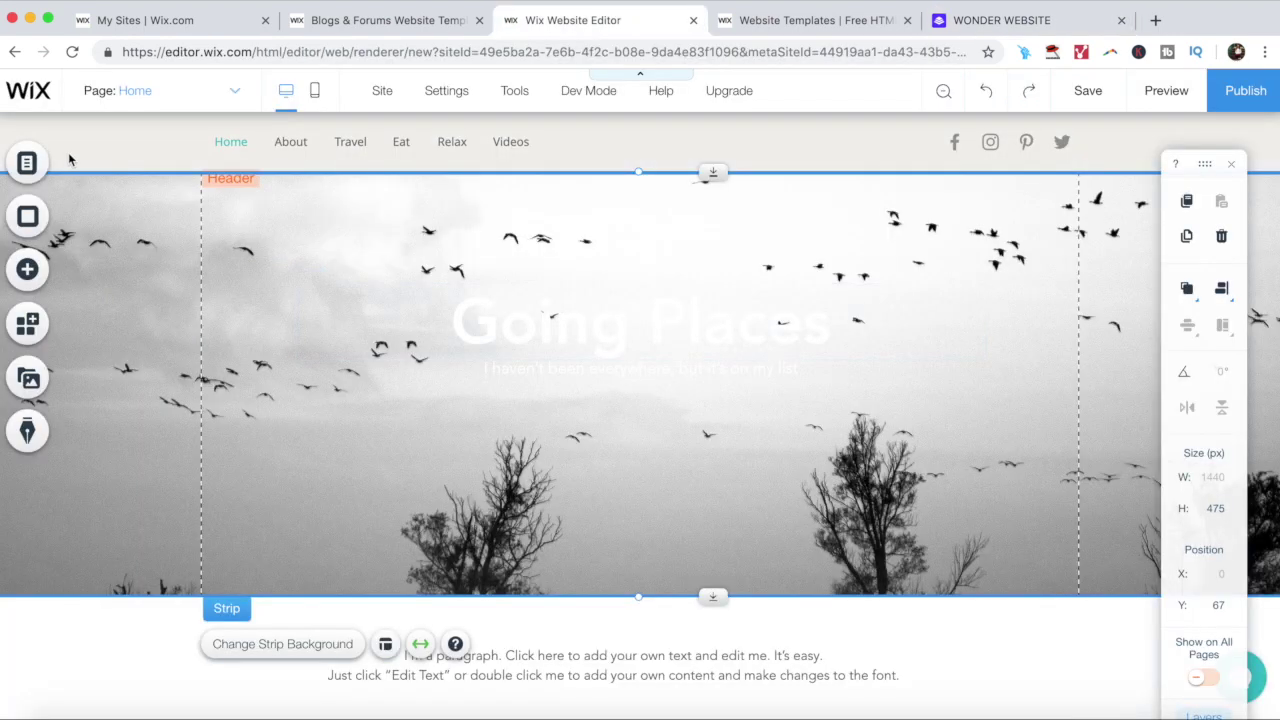
Look at the Menus & Pages, Page Transitions and Background panels, then open the Add panel.
left_click(38, 165)
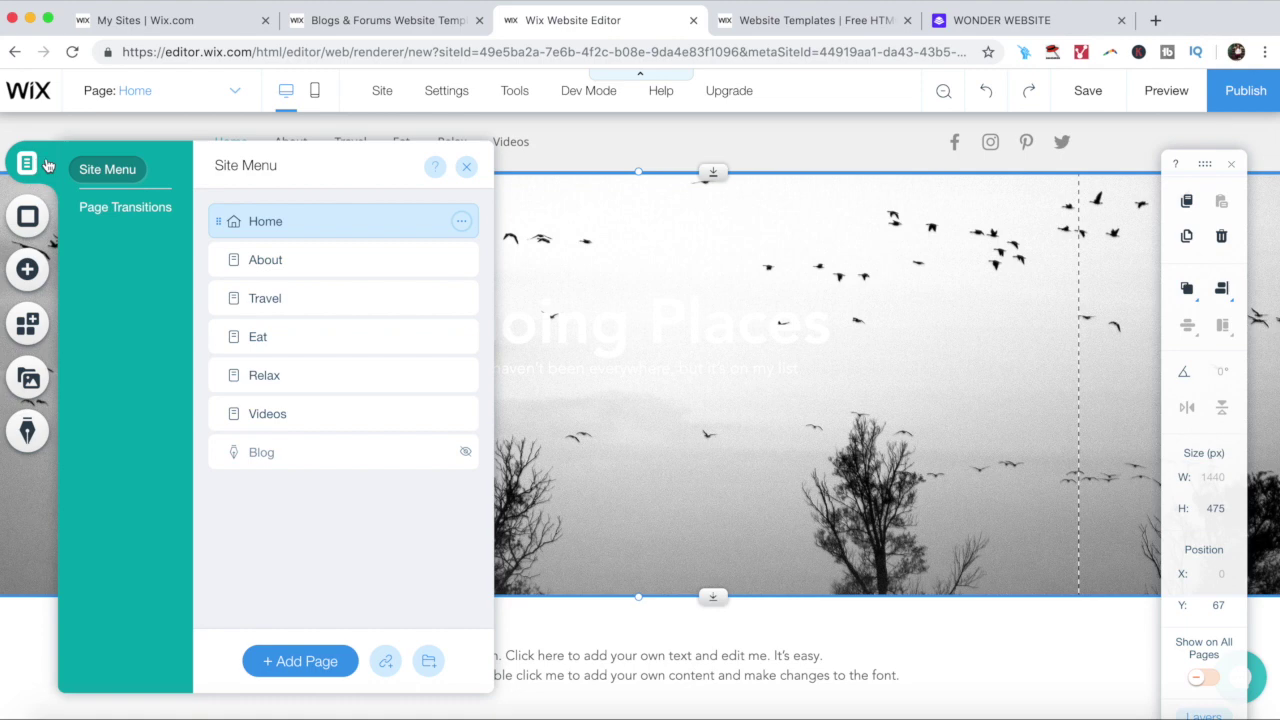
left_click(139, 222)
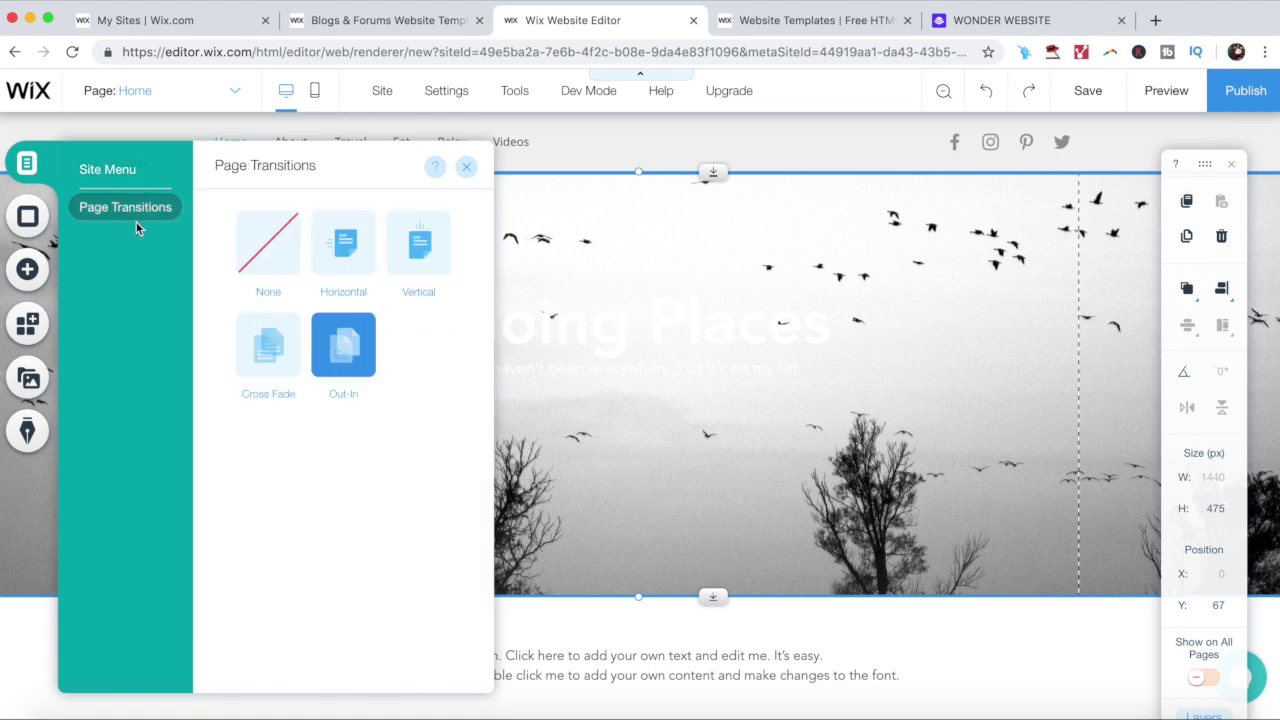
left_click(24, 226)
left_click(27, 270)
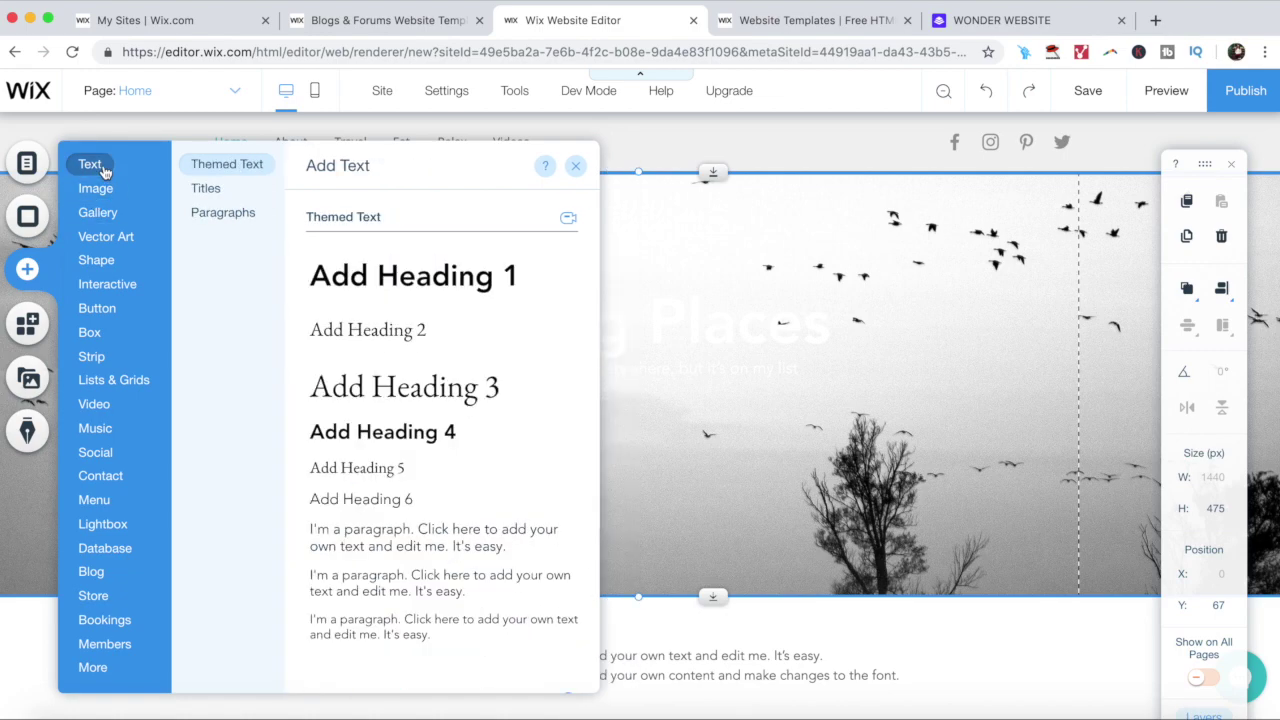
Preview each Add panel category from Image through More, then open the Wix App Market.
mouse_move(110, 190)
mouse_move(110, 215)
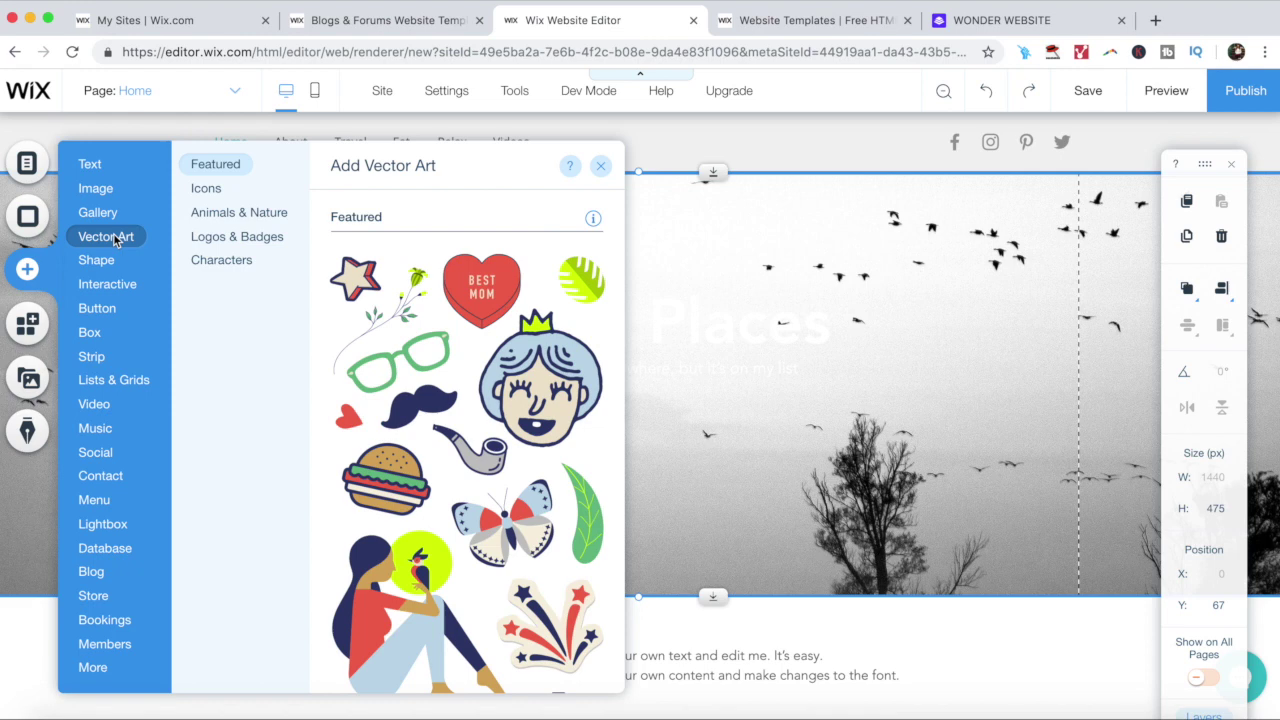
mouse_move(115, 262)
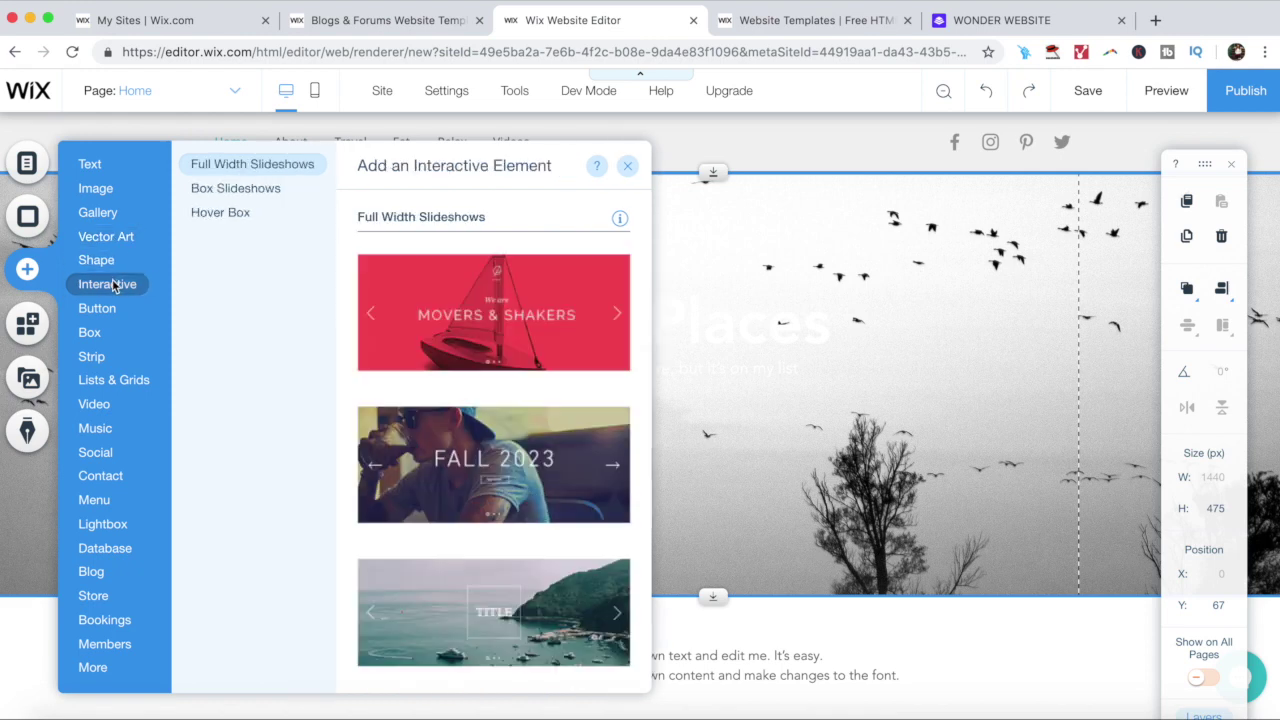
mouse_move(110, 311)
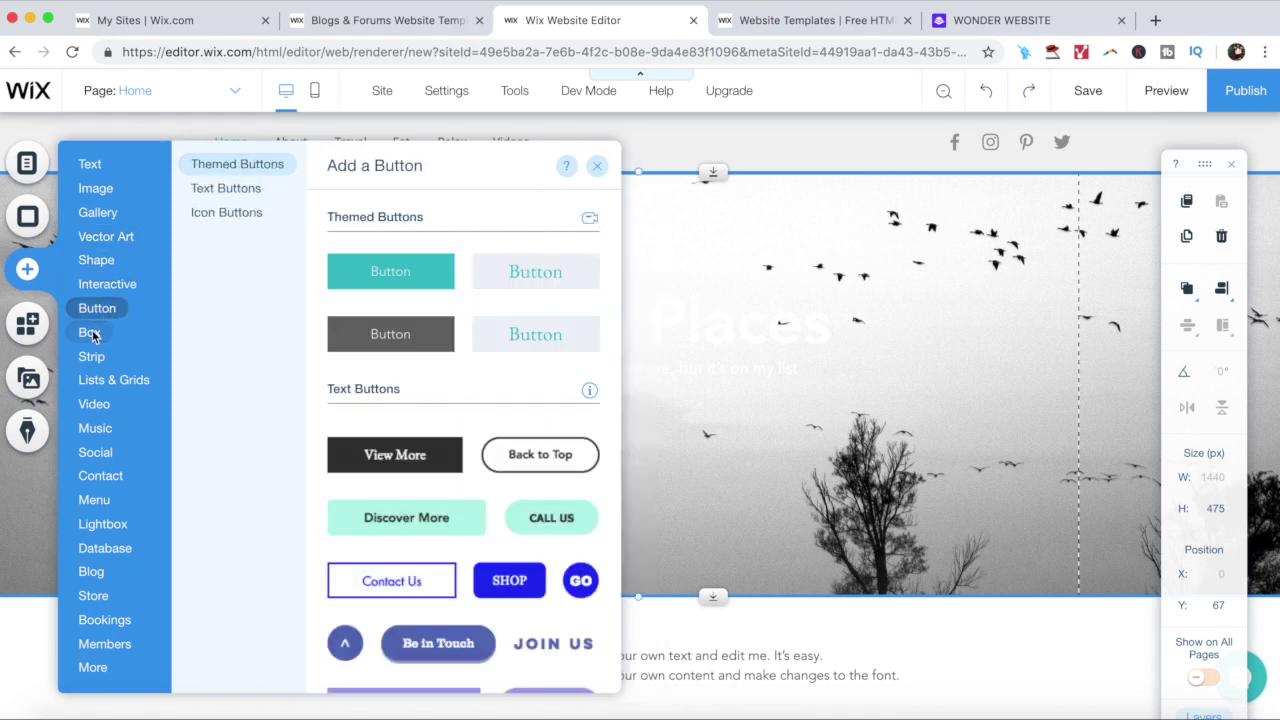
mouse_move(102, 381)
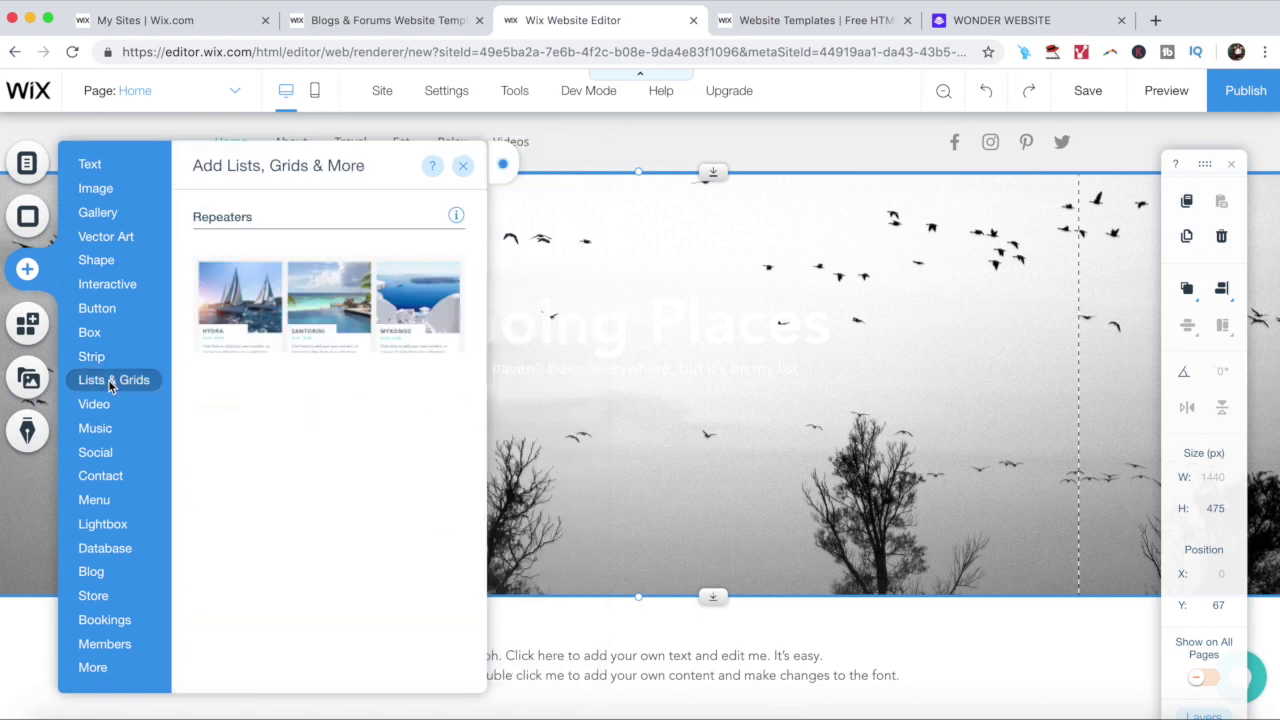
mouse_move(100, 410)
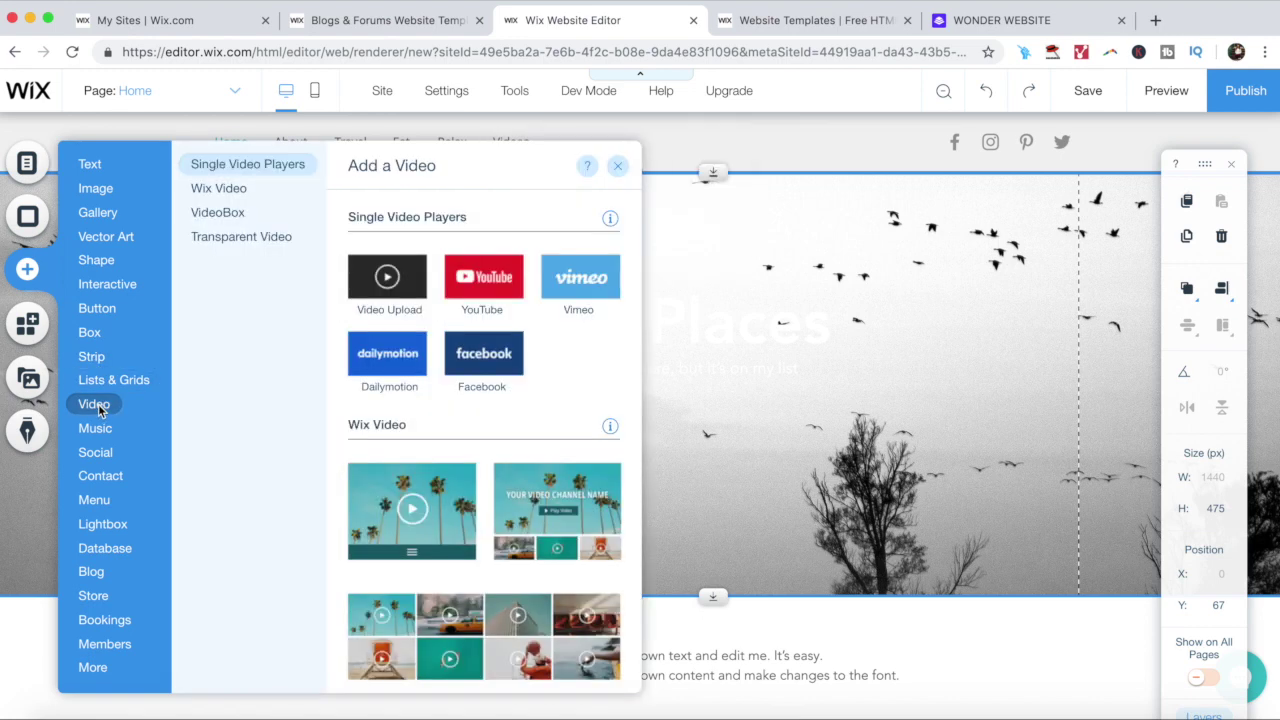
mouse_move(100, 455)
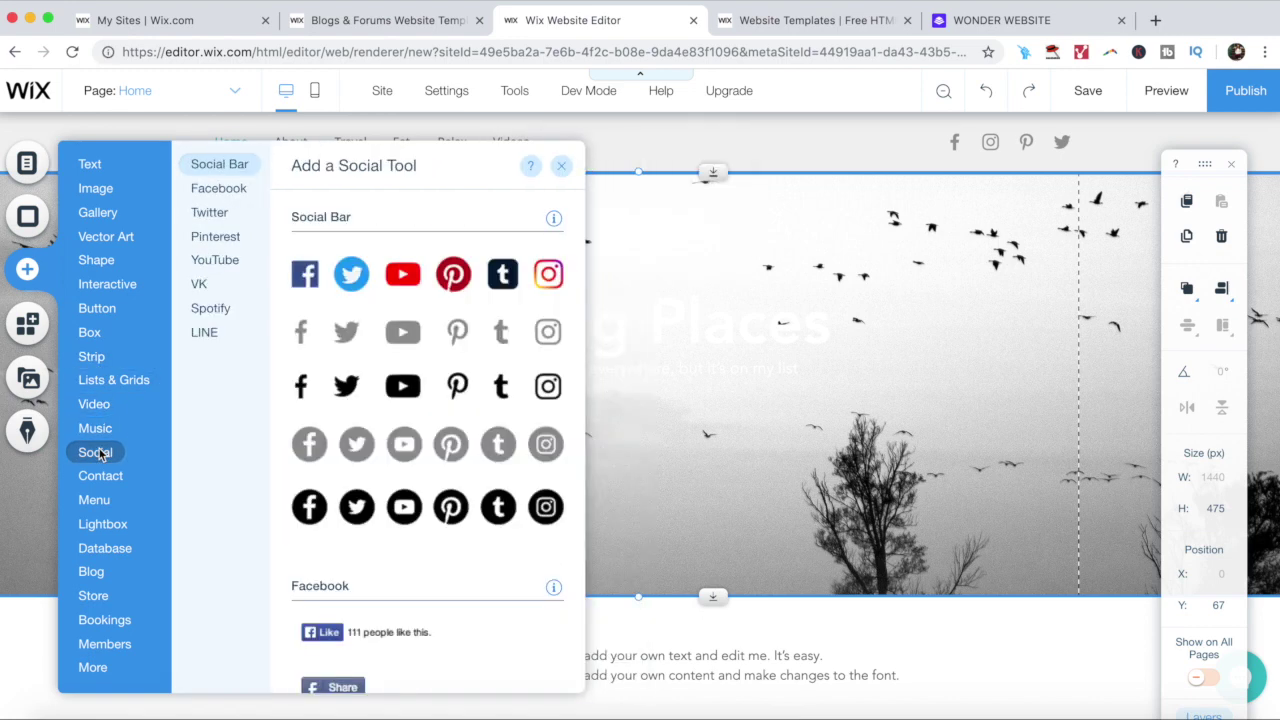
mouse_move(96, 502)
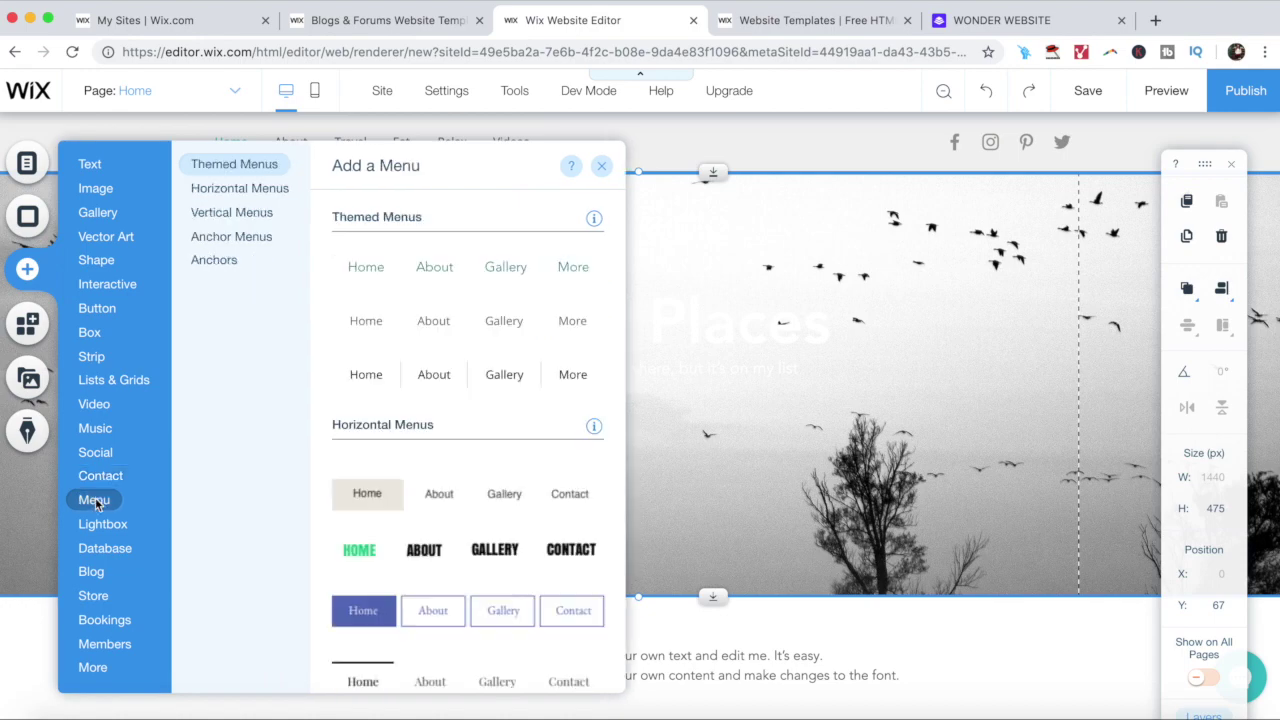
mouse_move(102, 530)
mouse_move(100, 560)
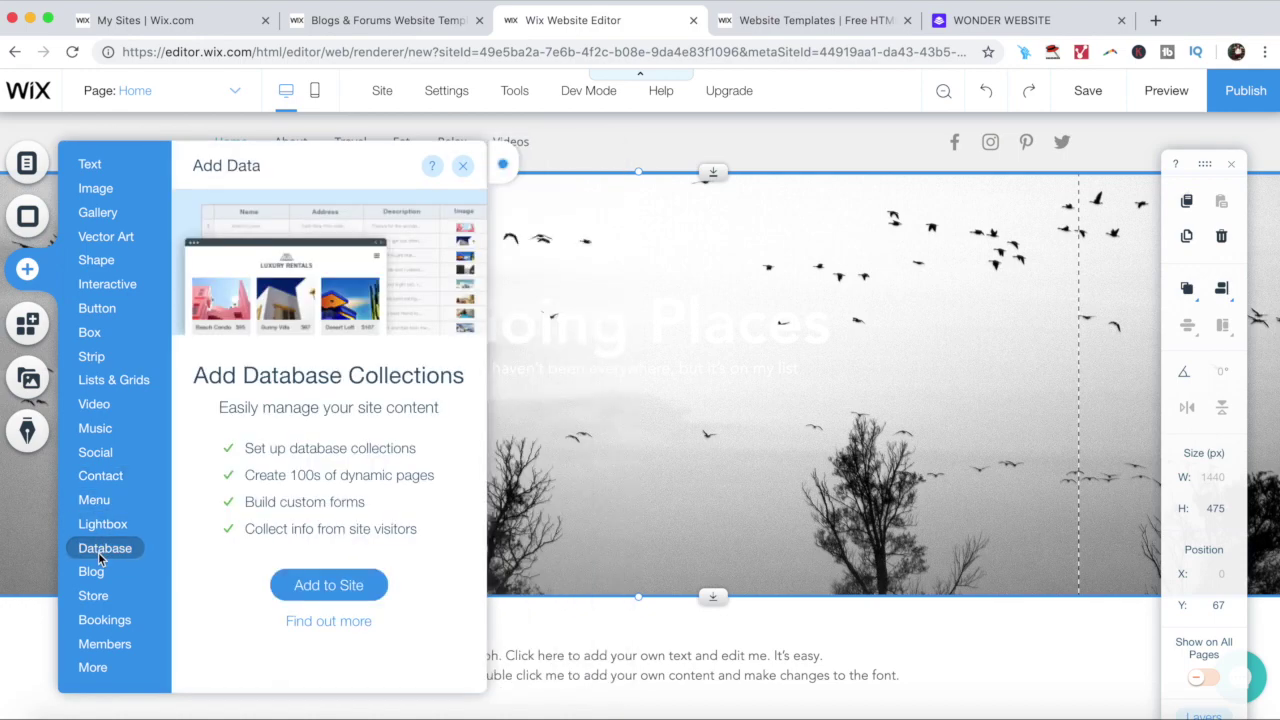
mouse_move(96, 599)
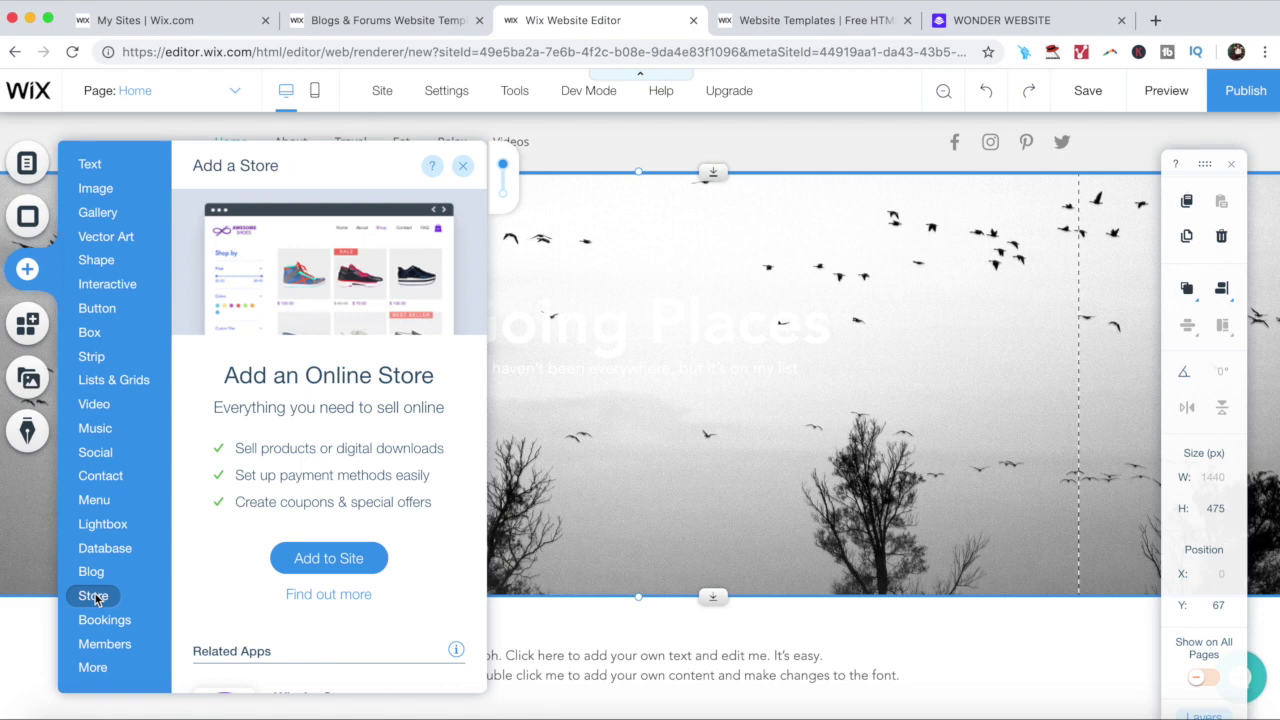
mouse_move(98, 650)
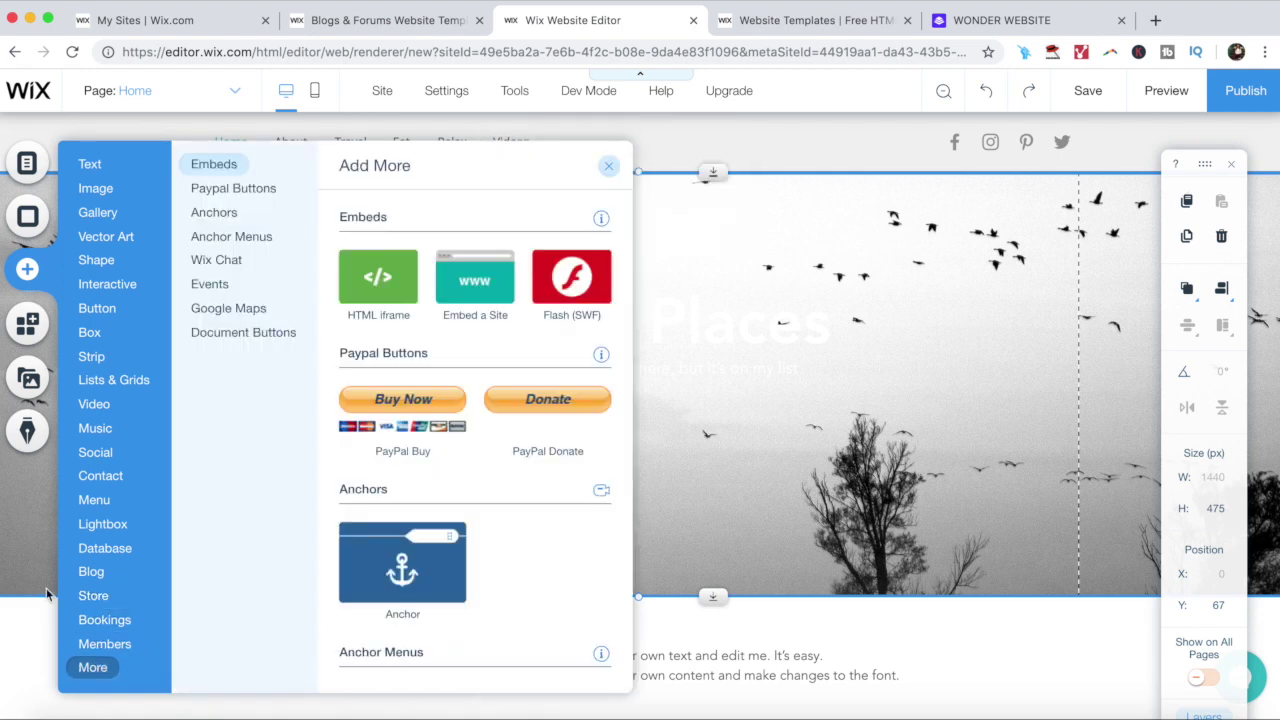
left_click(27, 323)
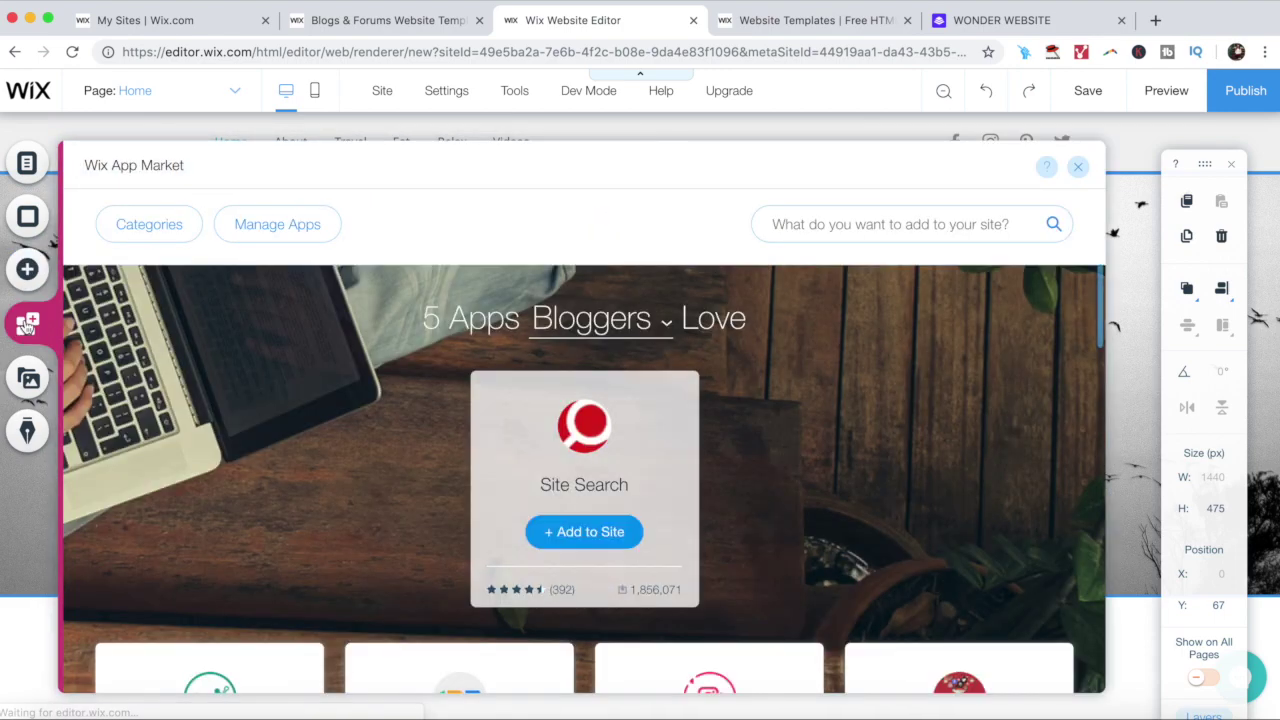
Glance at the Media and Blog panels, then close the Blog Manager.
left_click(29, 380)
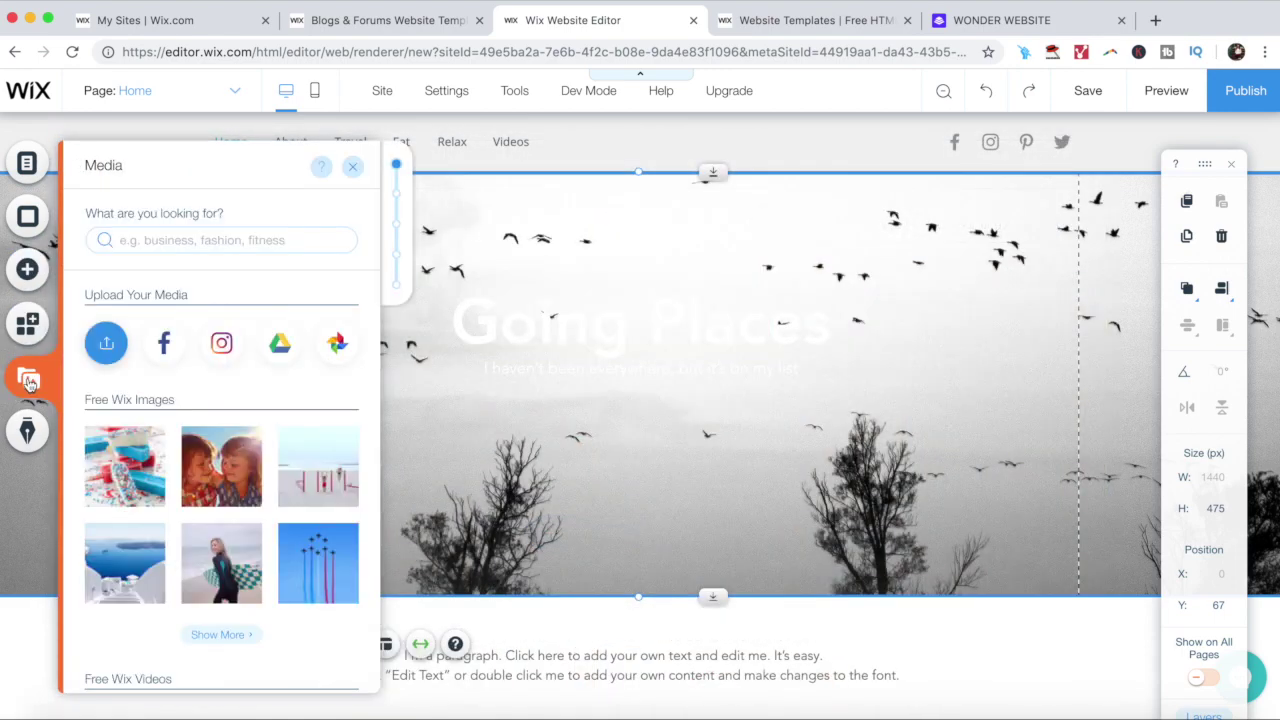
left_click(20, 433)
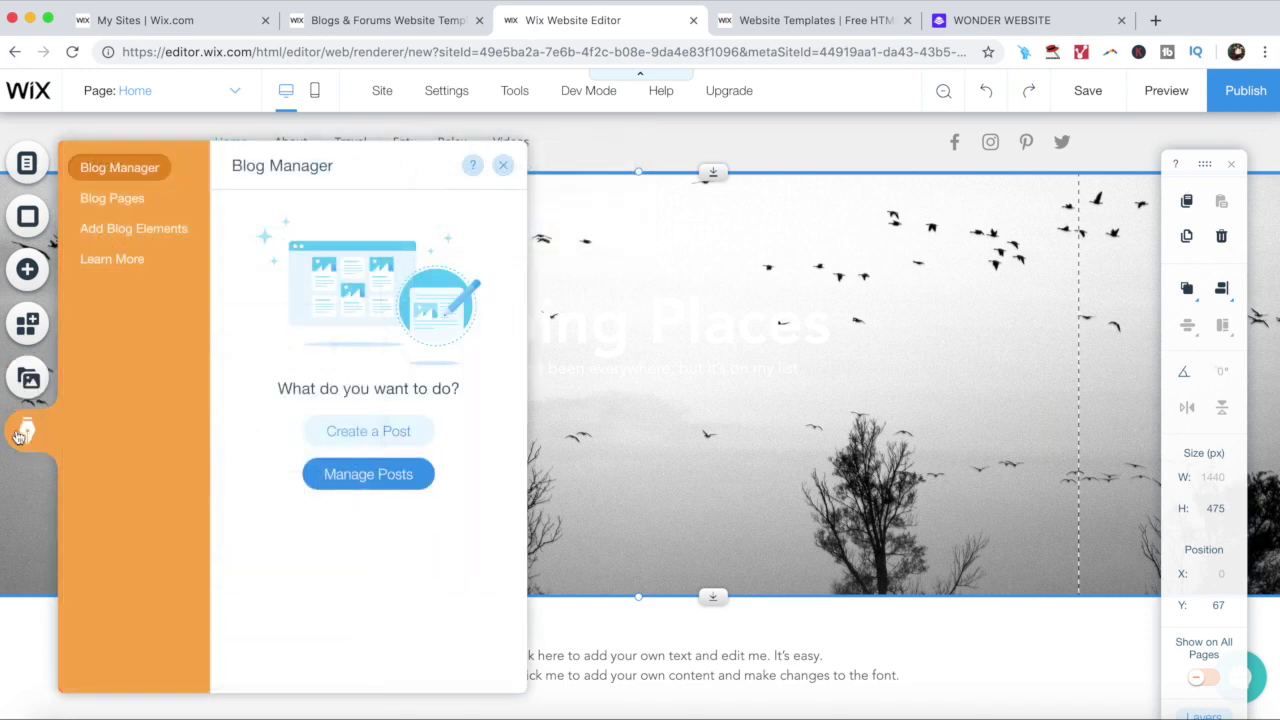
left_click(503, 165)
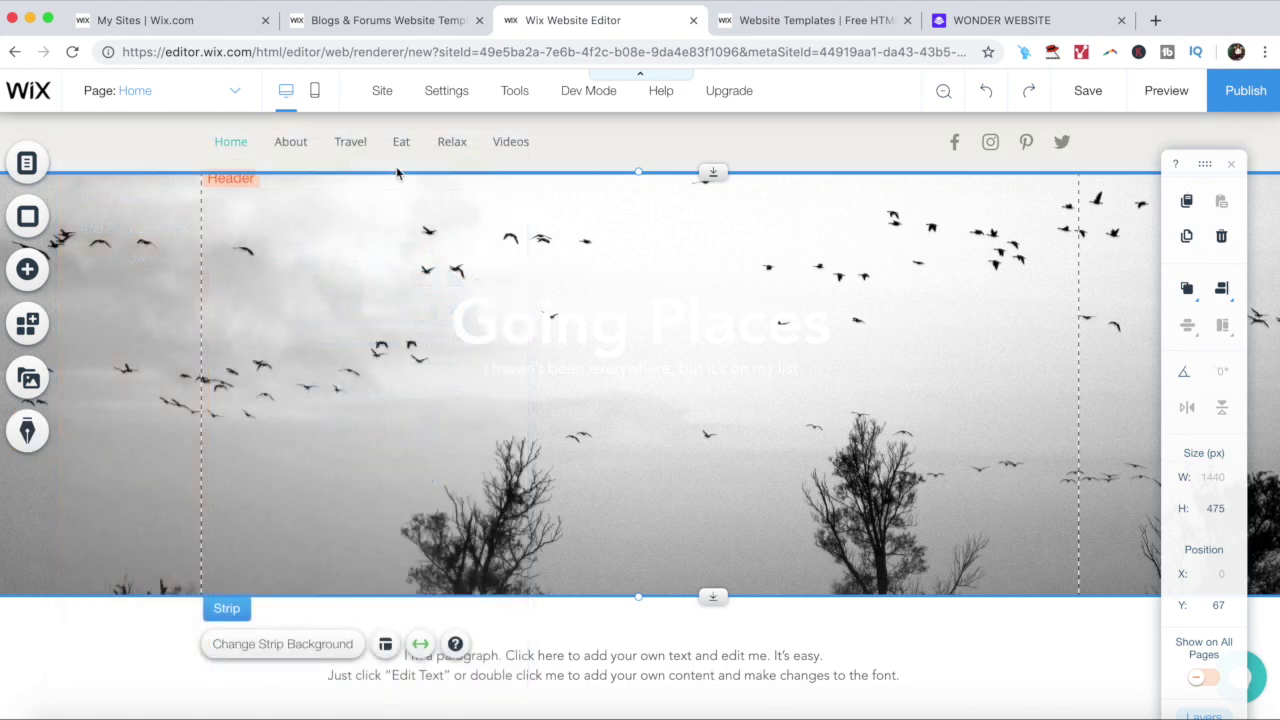
Switch the editor to the About page and its mobile layout.
left_click(242, 99)
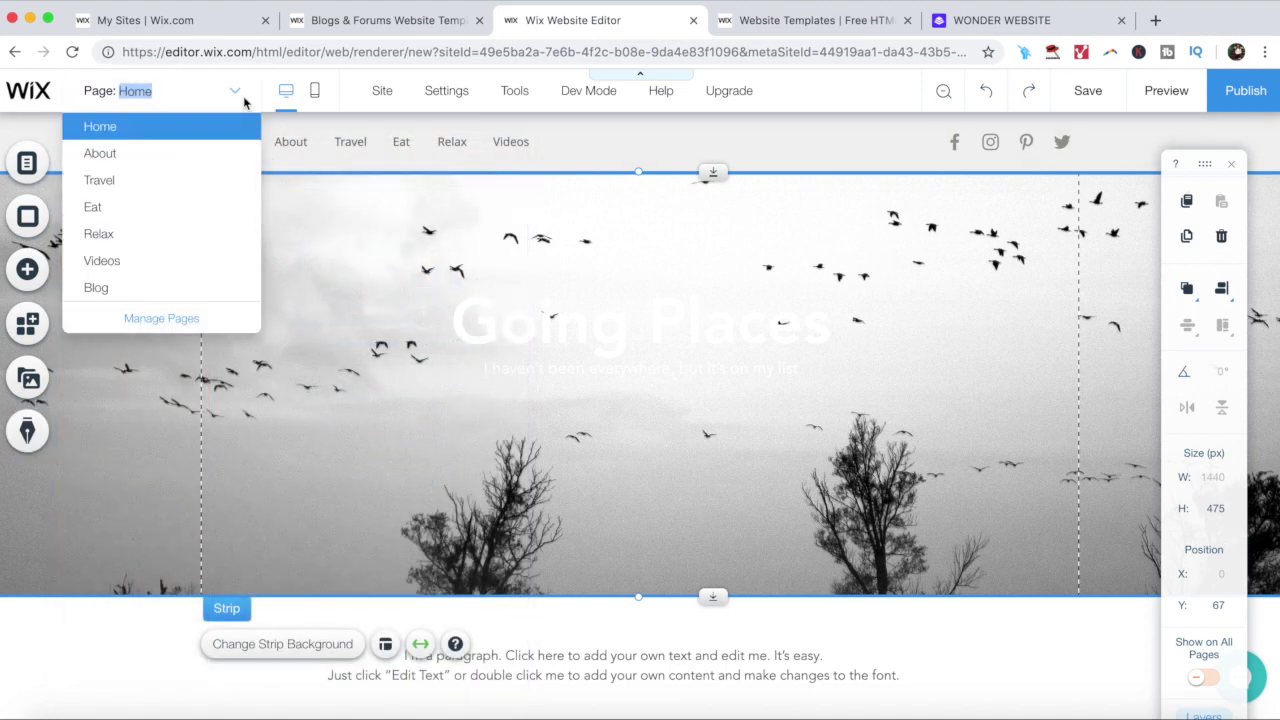
left_click(176, 153)
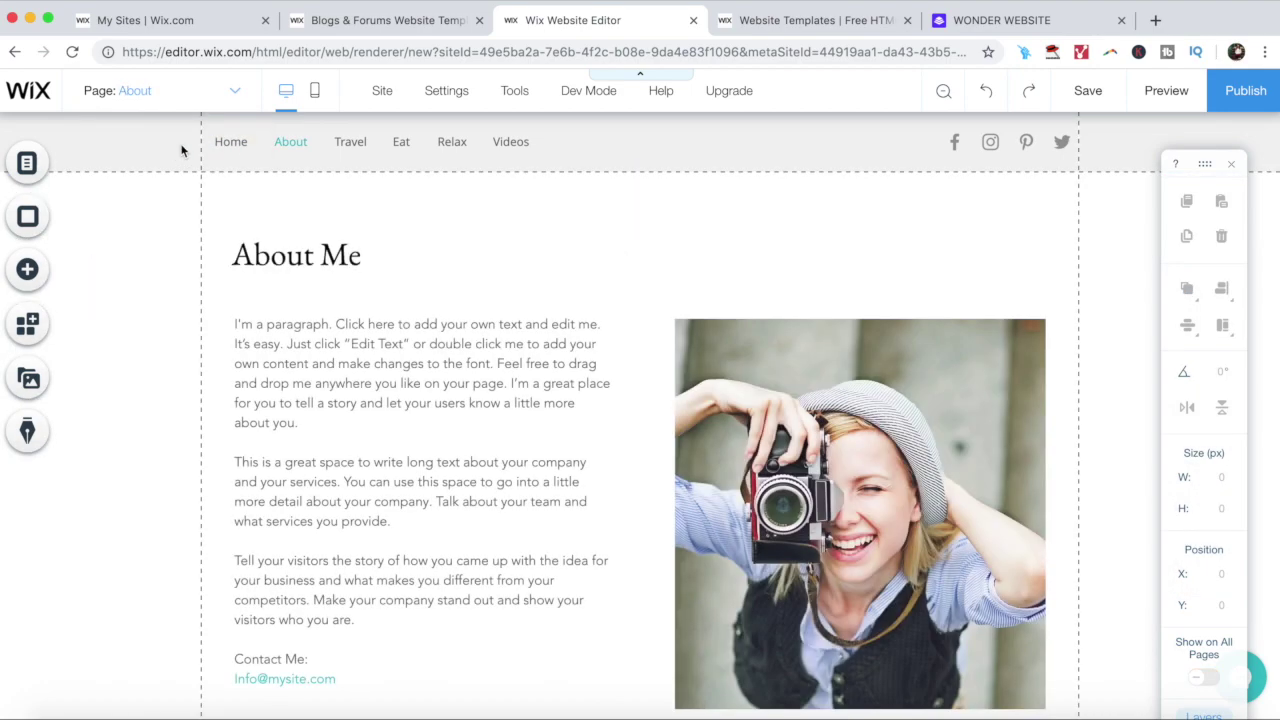
left_click(316, 93)
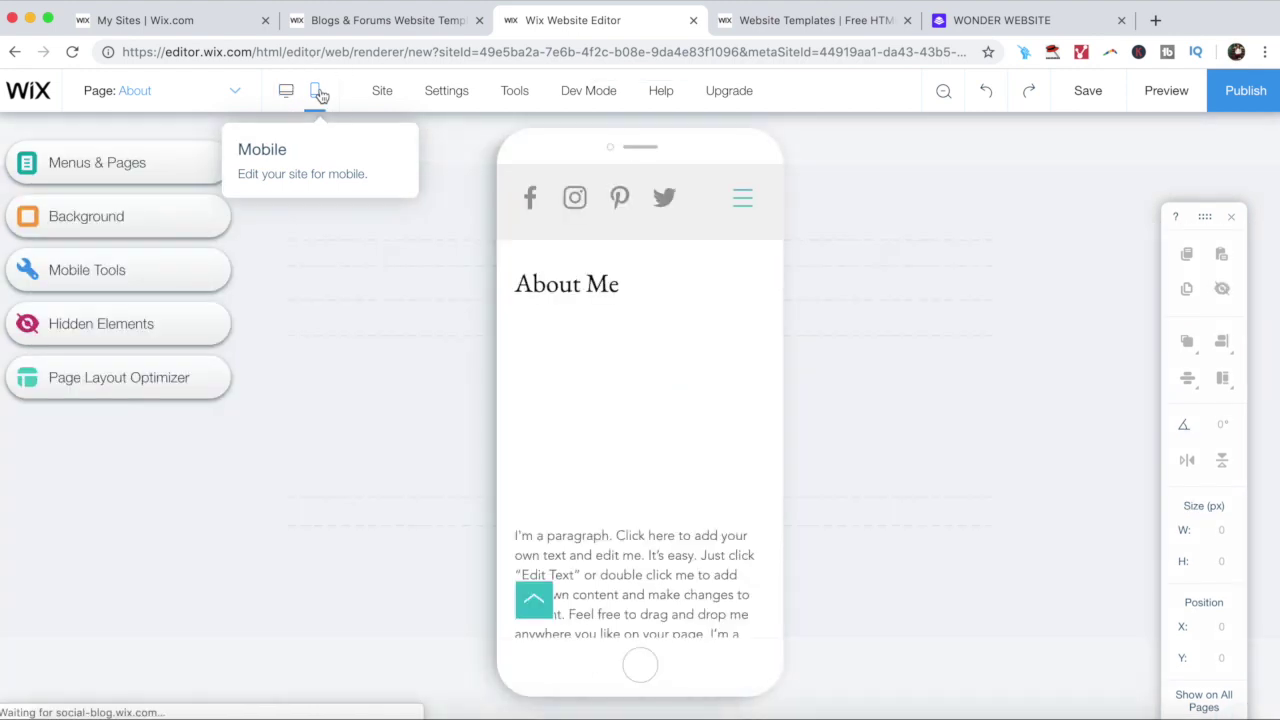
left_click(380, 92)
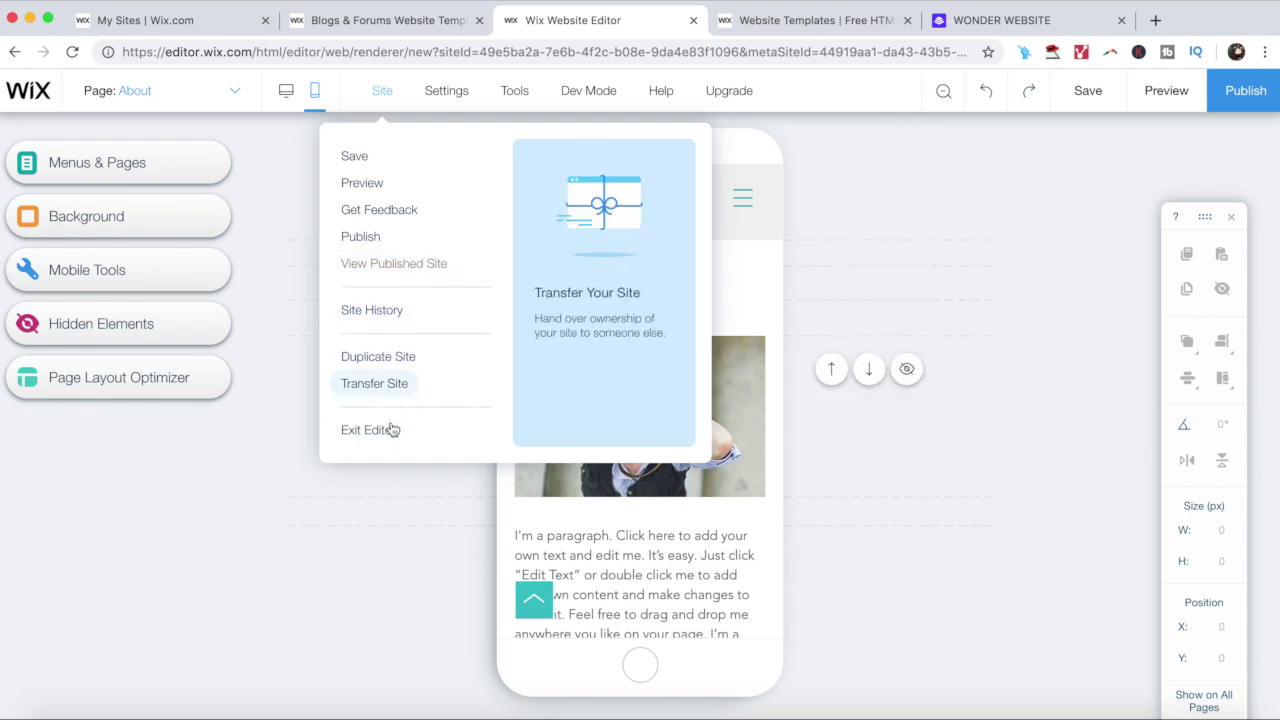
Look through the Site and Settings menus for domain, SEO, accessibility and dashboard options.
mouse_move(448, 104)
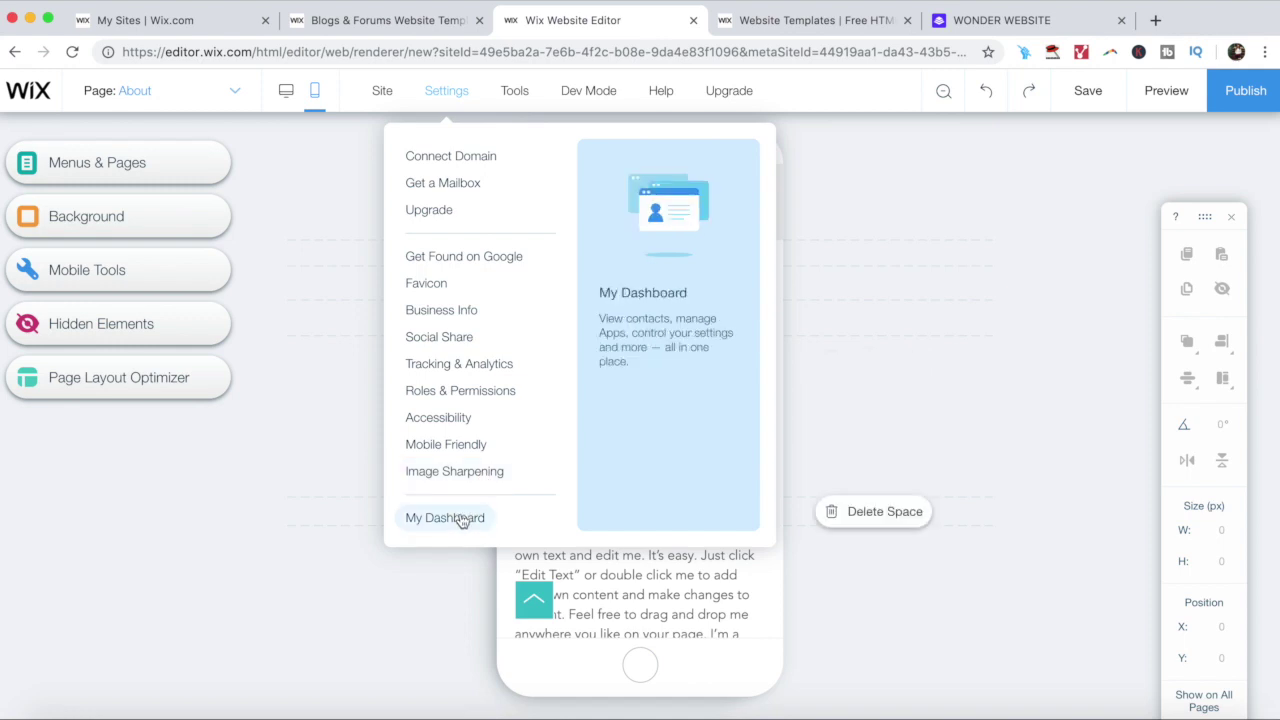
mouse_move(513, 92)
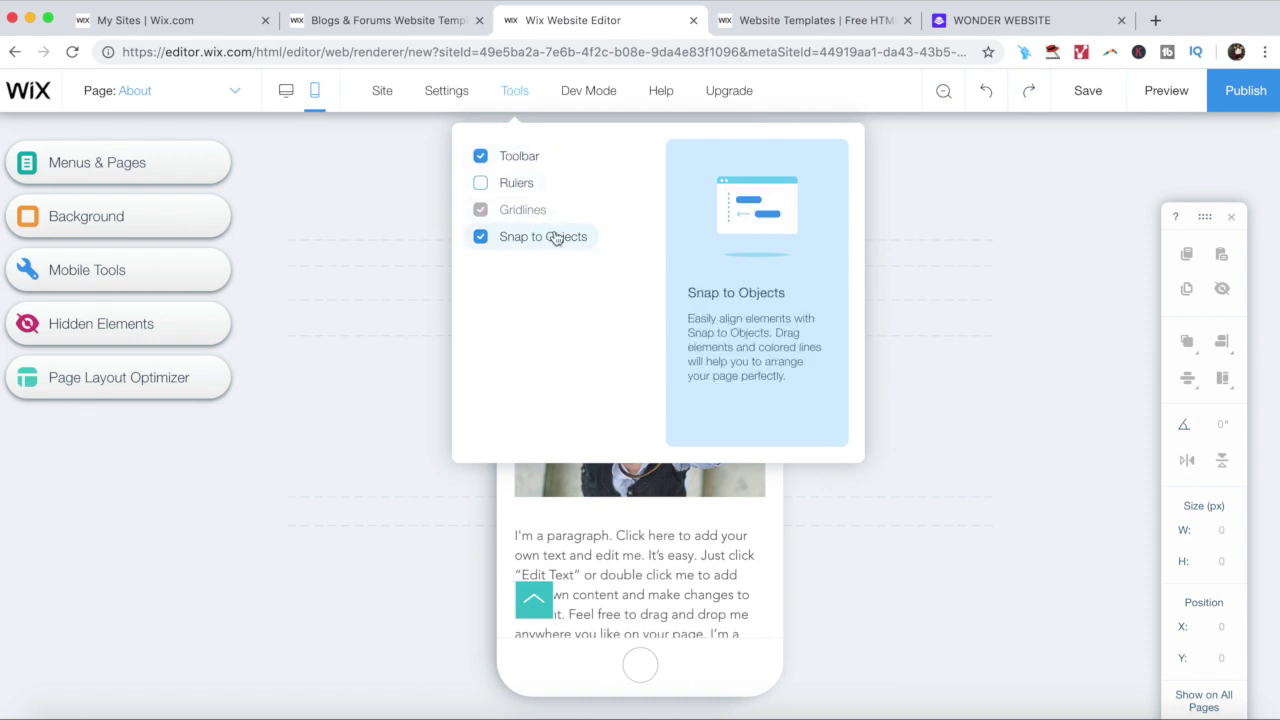
Look over the Tools, Dev Mode, Help and Upgrade menus, leaving the mobile About page clear.
mouse_move(610, 92)
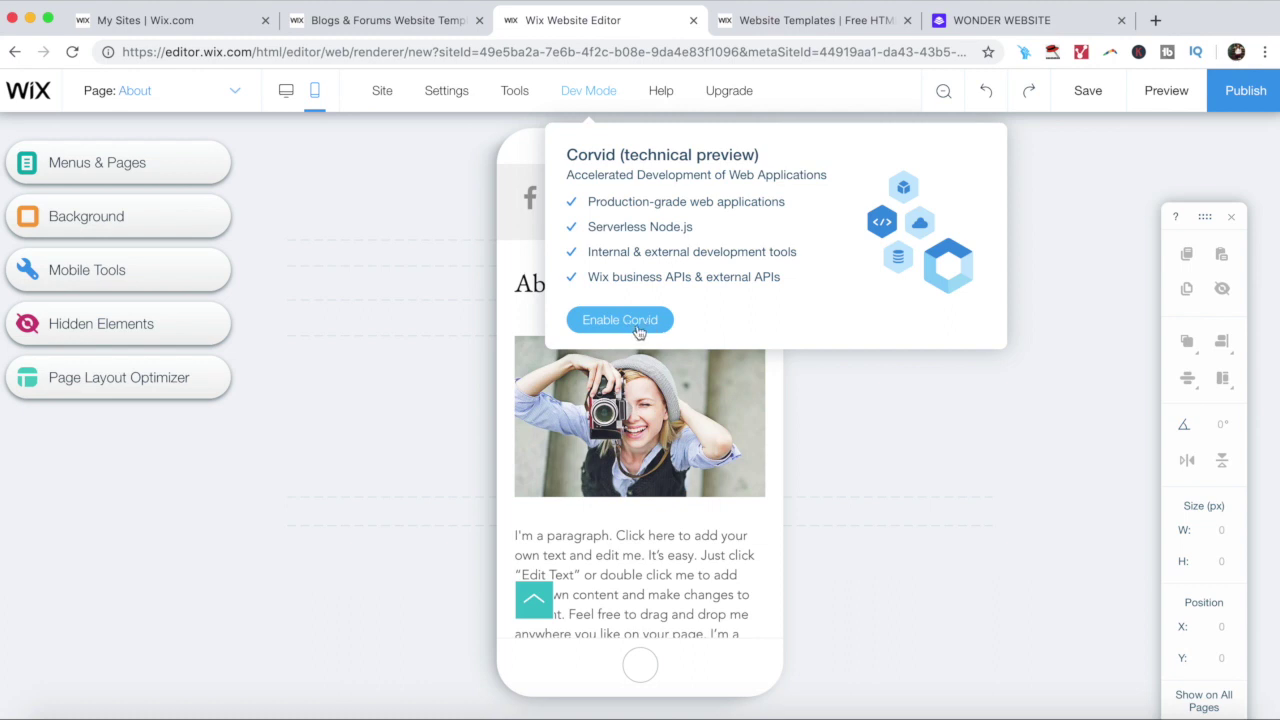
mouse_move(667, 97)
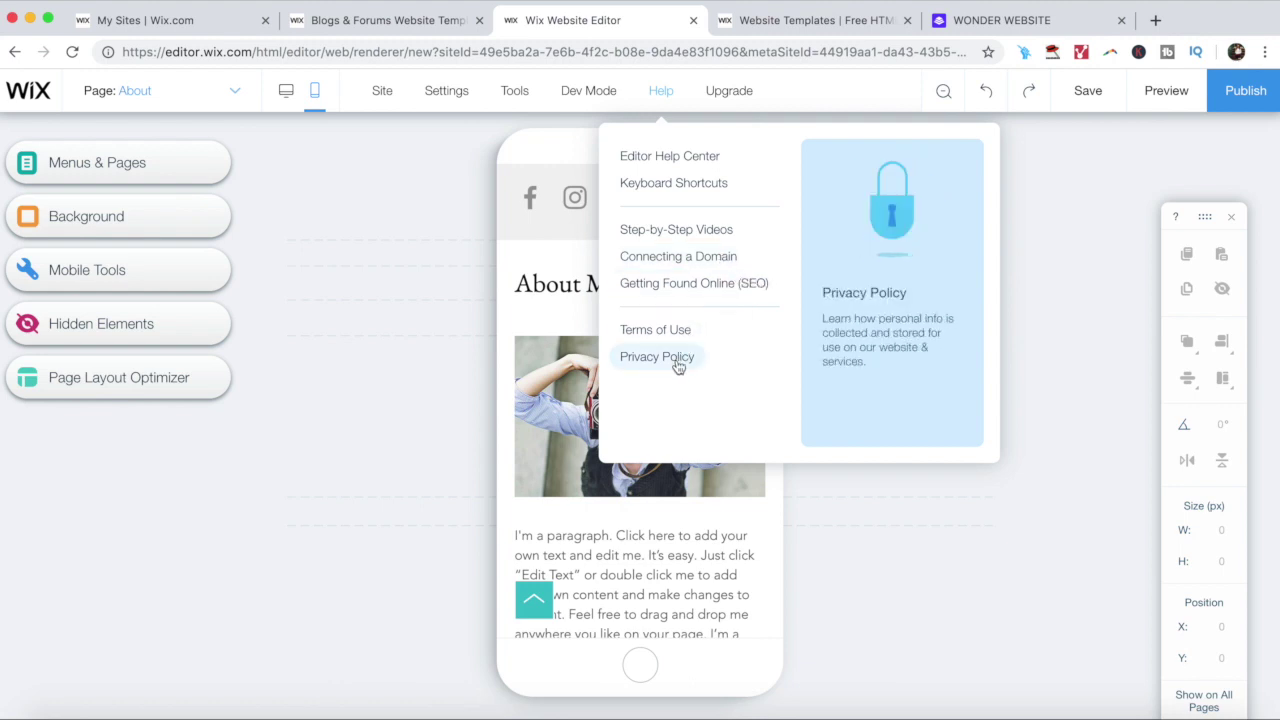
mouse_move(731, 104)
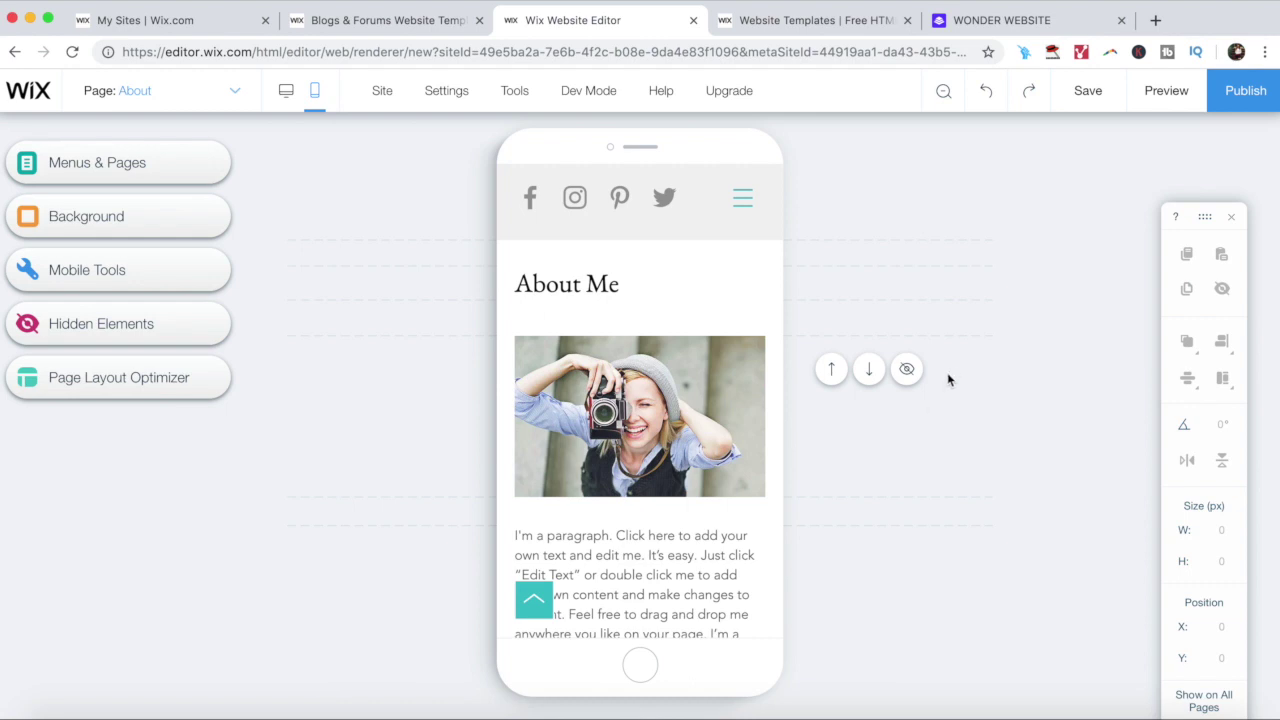
left_click(946, 91)
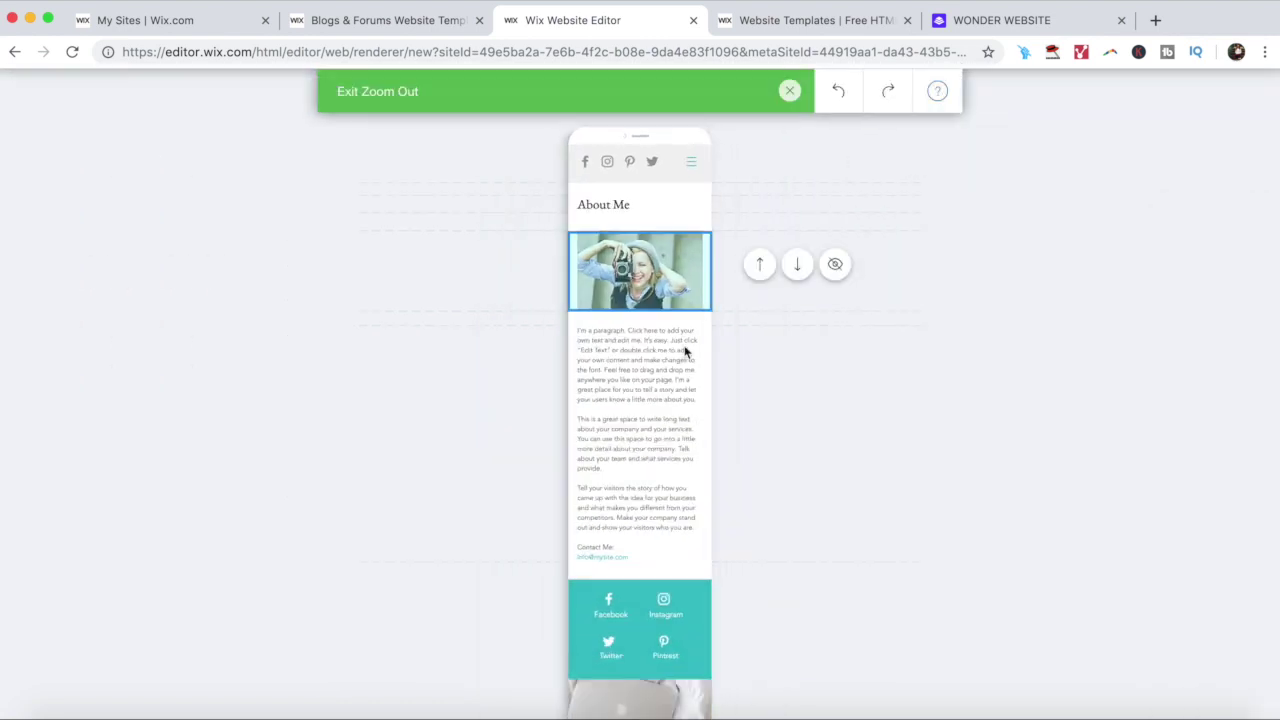
left_click(790, 91)
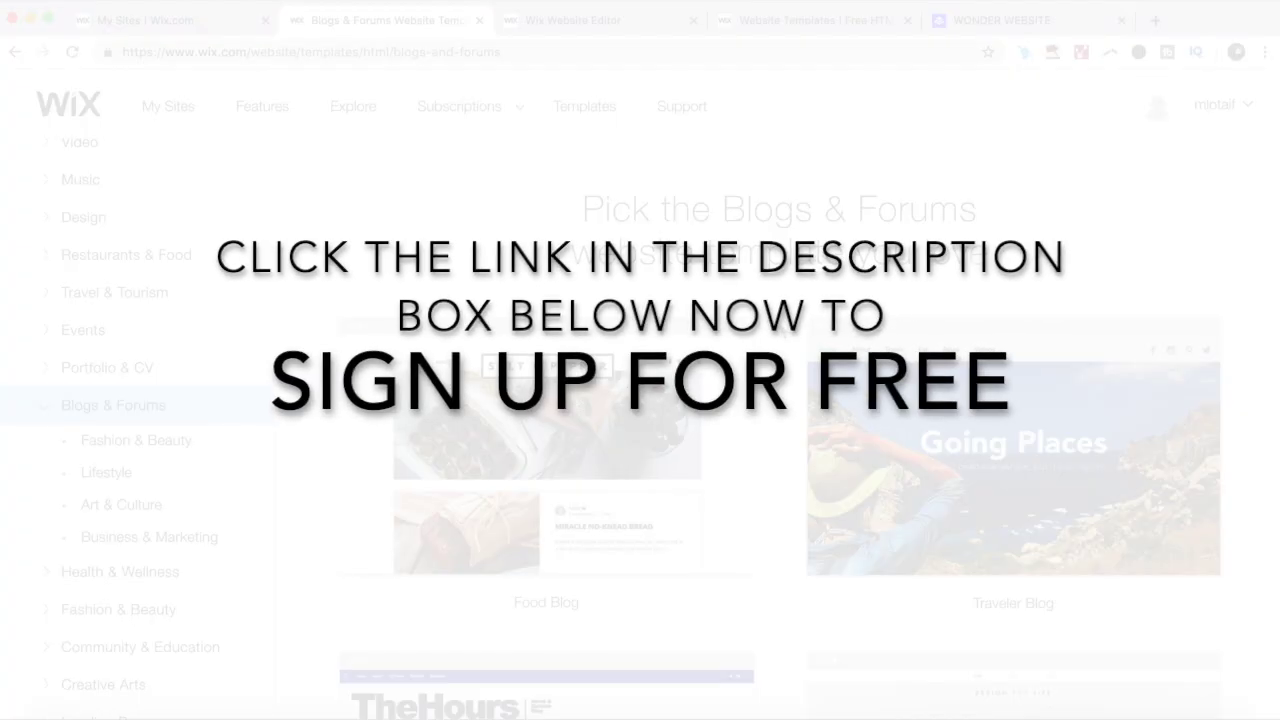
Scroll down through the Blogs & Forums template gallery.
scroll(658, 394, "down", 3)
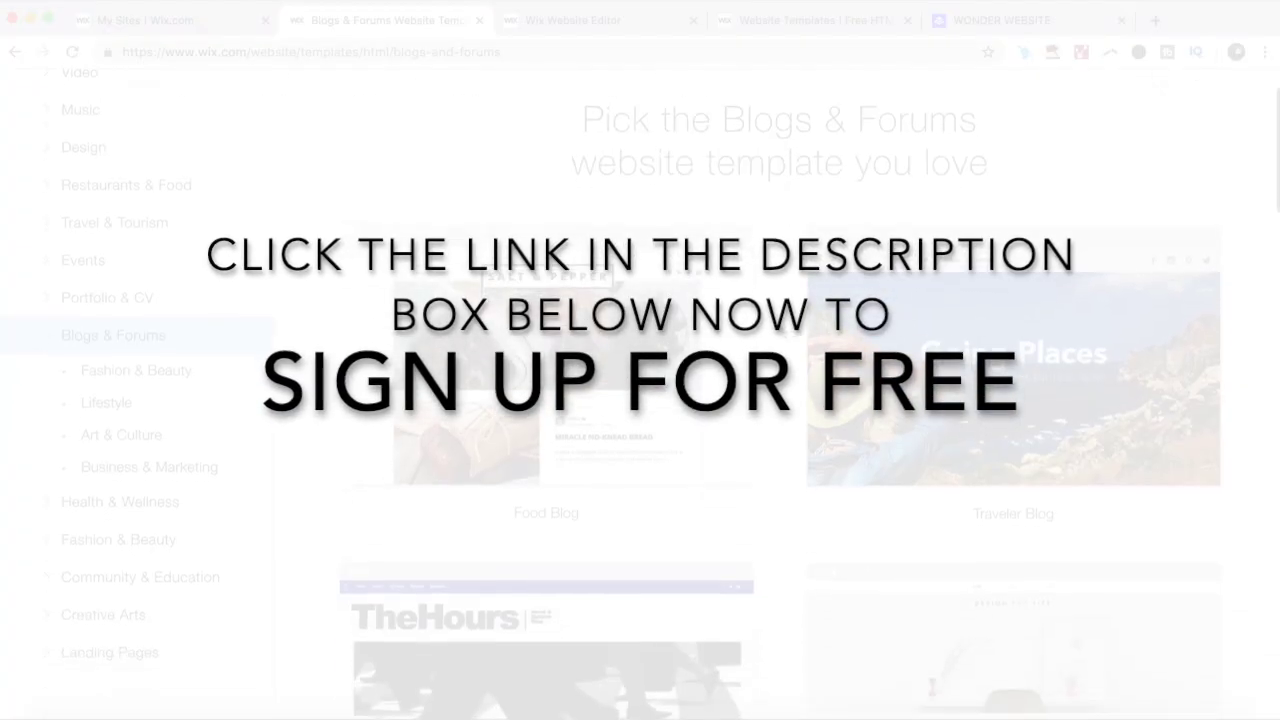
scroll(658, 394, "down", 3)
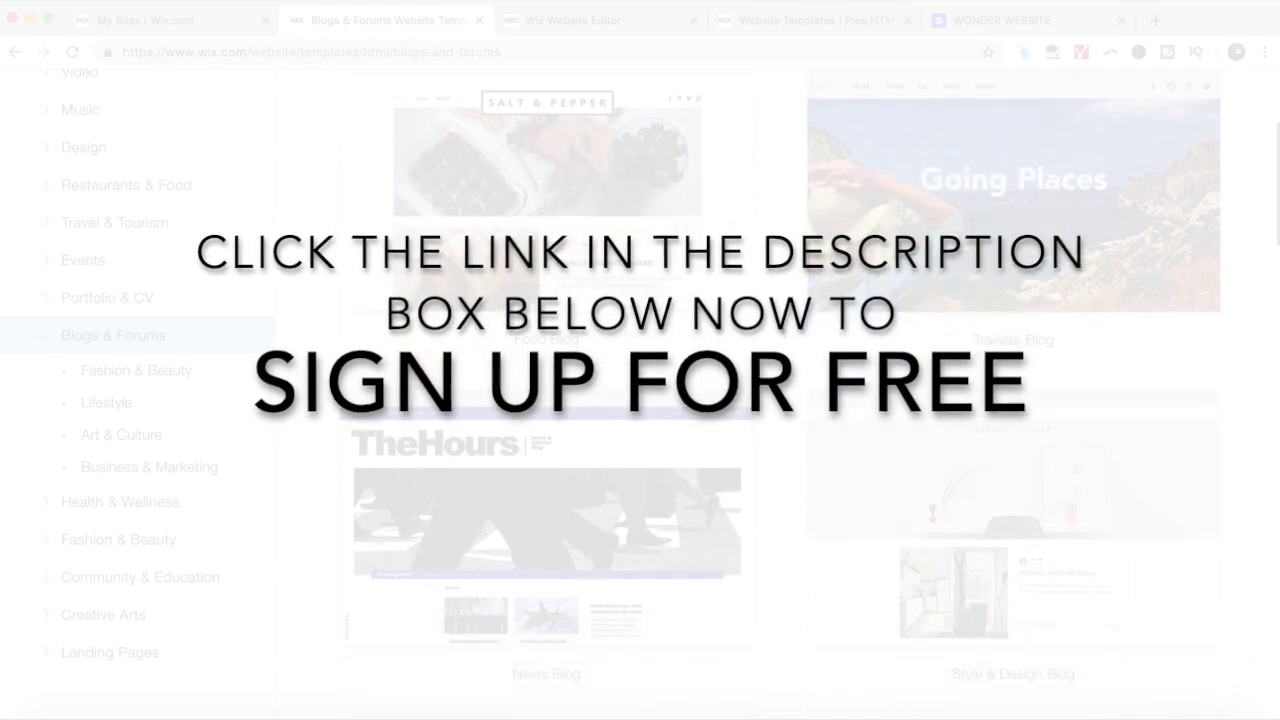
scroll(658, 394, "down", 4)
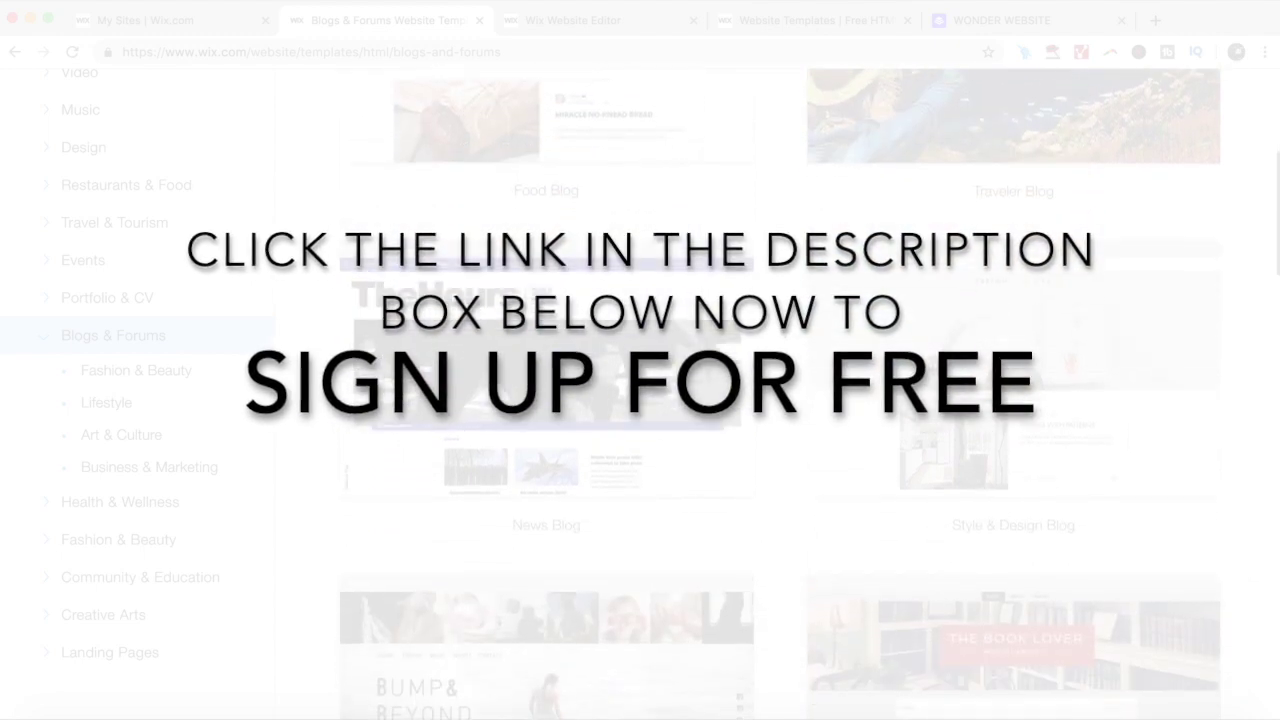
scroll(1033, 245, "down", 1)
Switch to the Wonder Website page and read down past ENROLL NOW to the testimonials.
key("super+5")
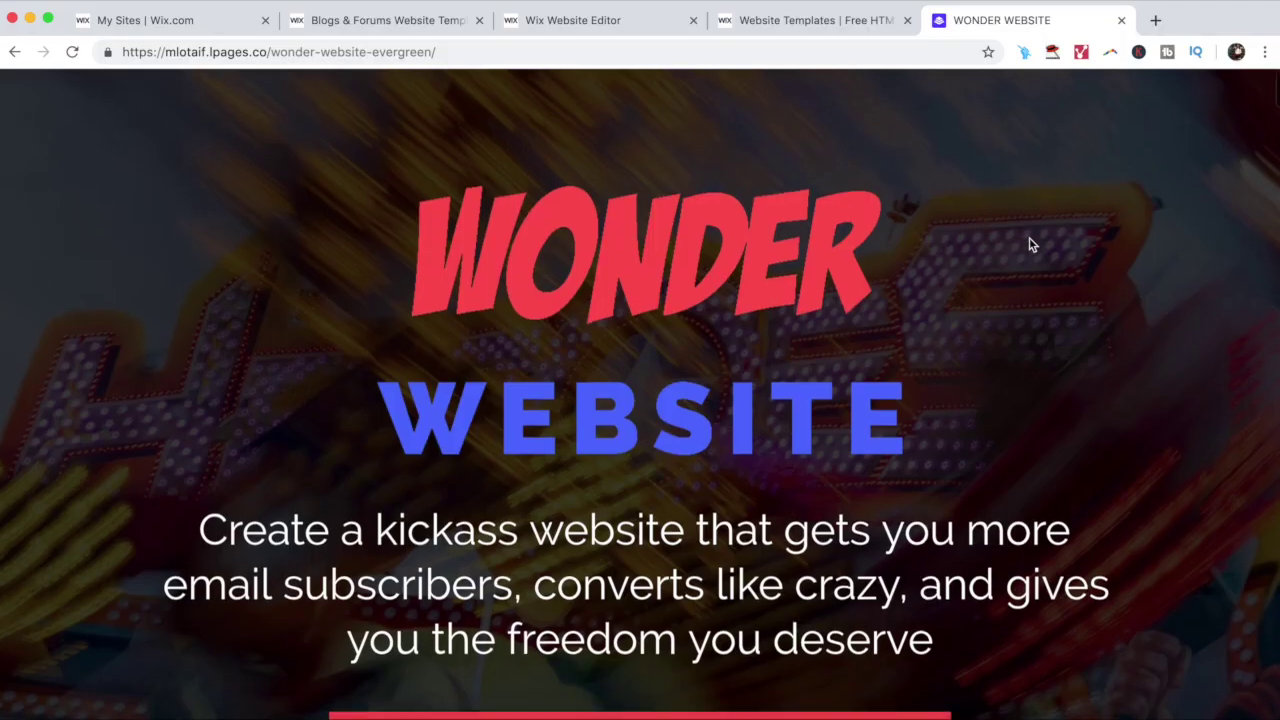
scroll(1033, 245, "down", 4)
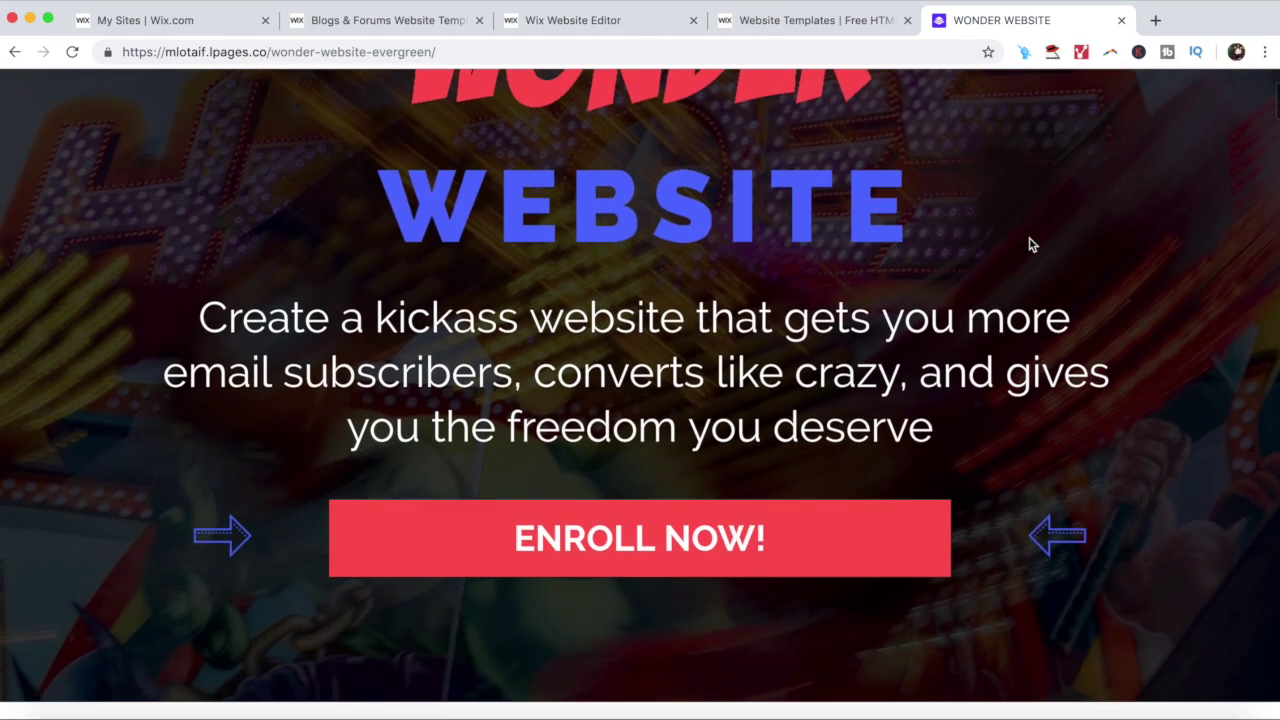
scroll(1029, 237, "down", 4)
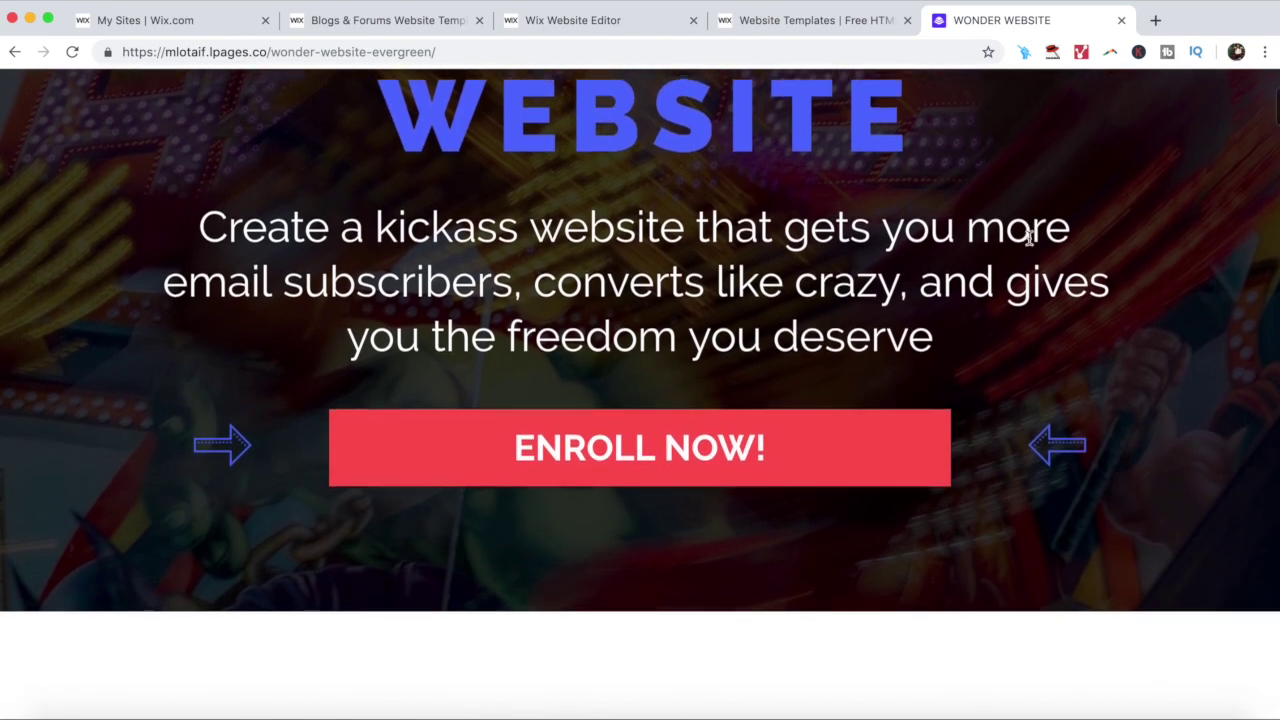
scroll(1029, 237, "down", 6)
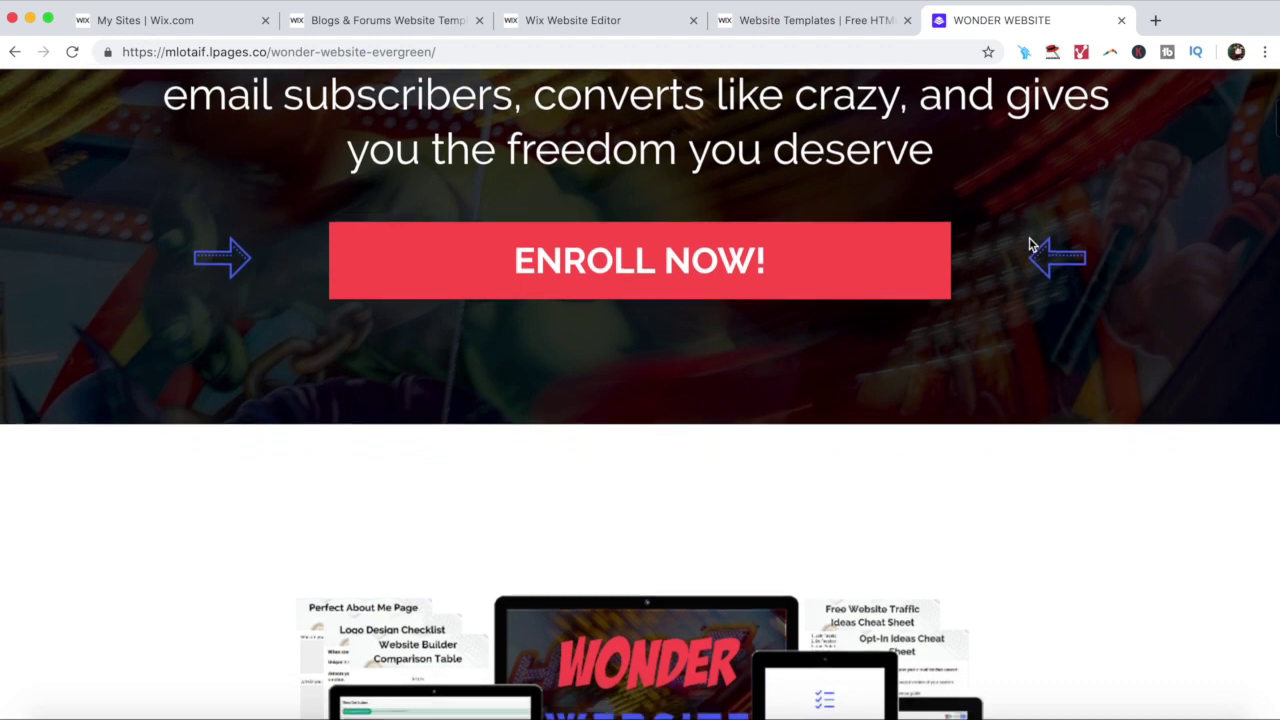
scroll(1030, 244, "down", 5)
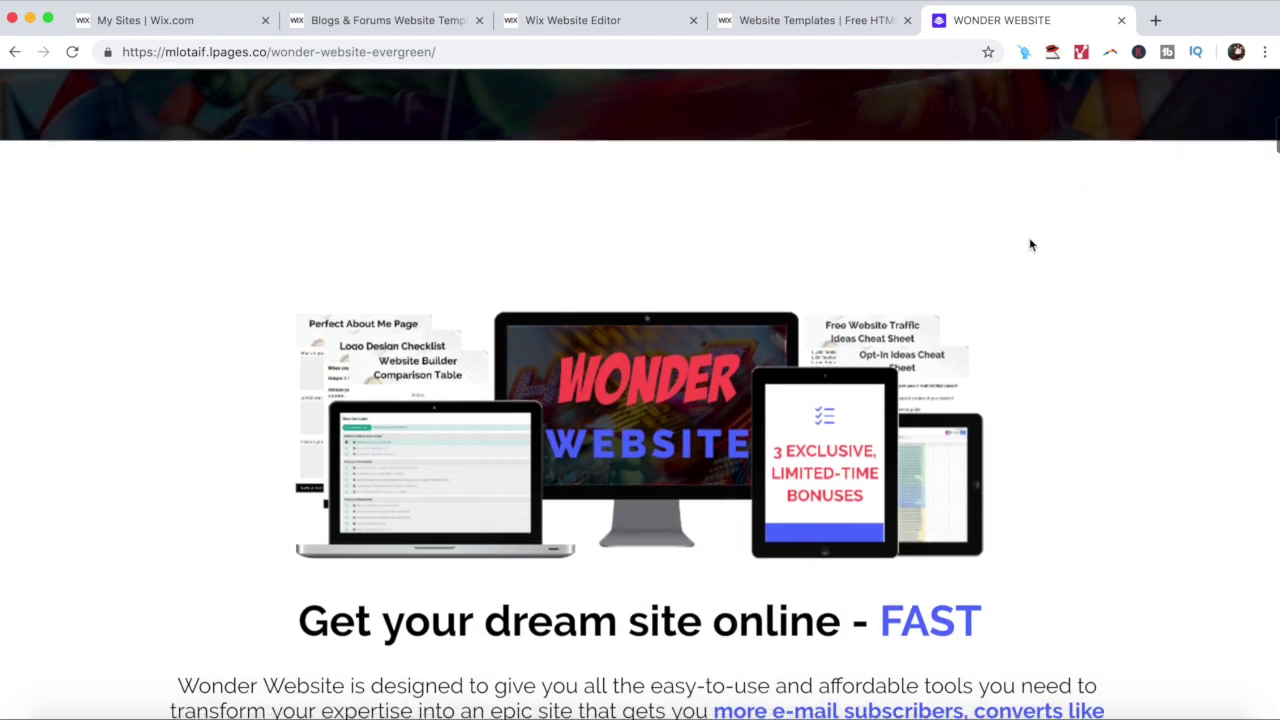
scroll(1030, 244, "down", 5)
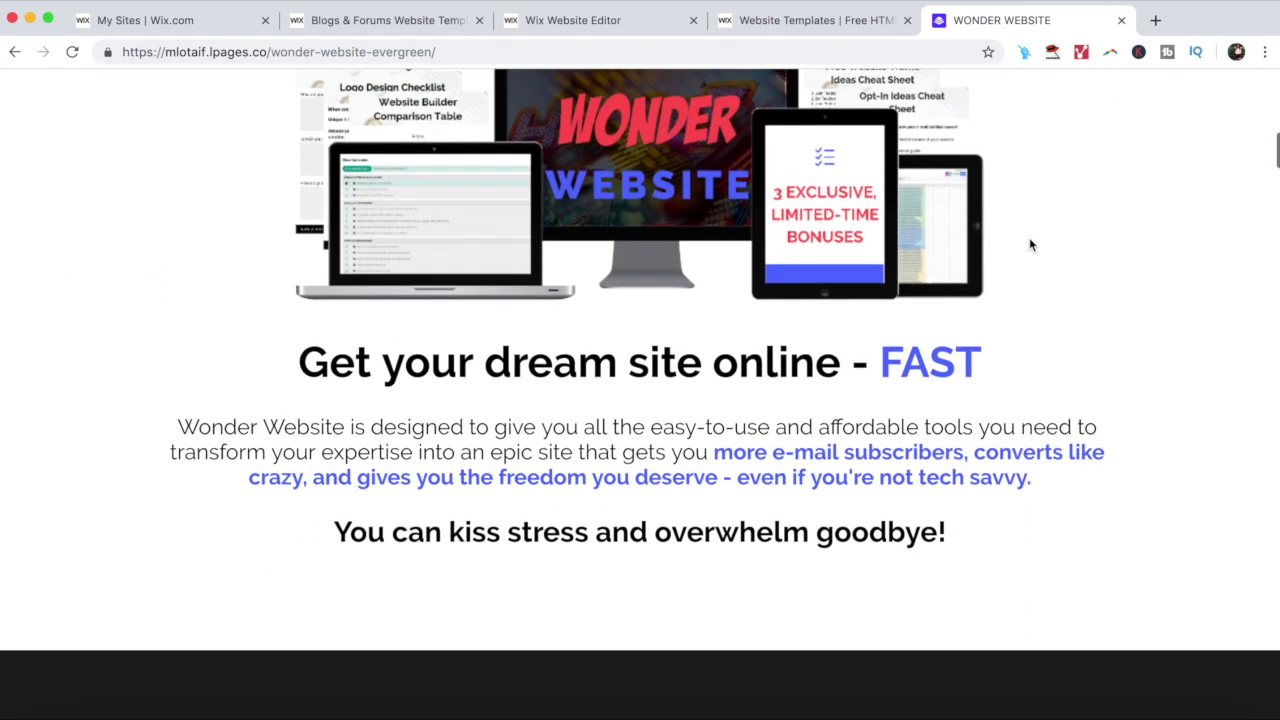
scroll(1030, 243, "down", 7)
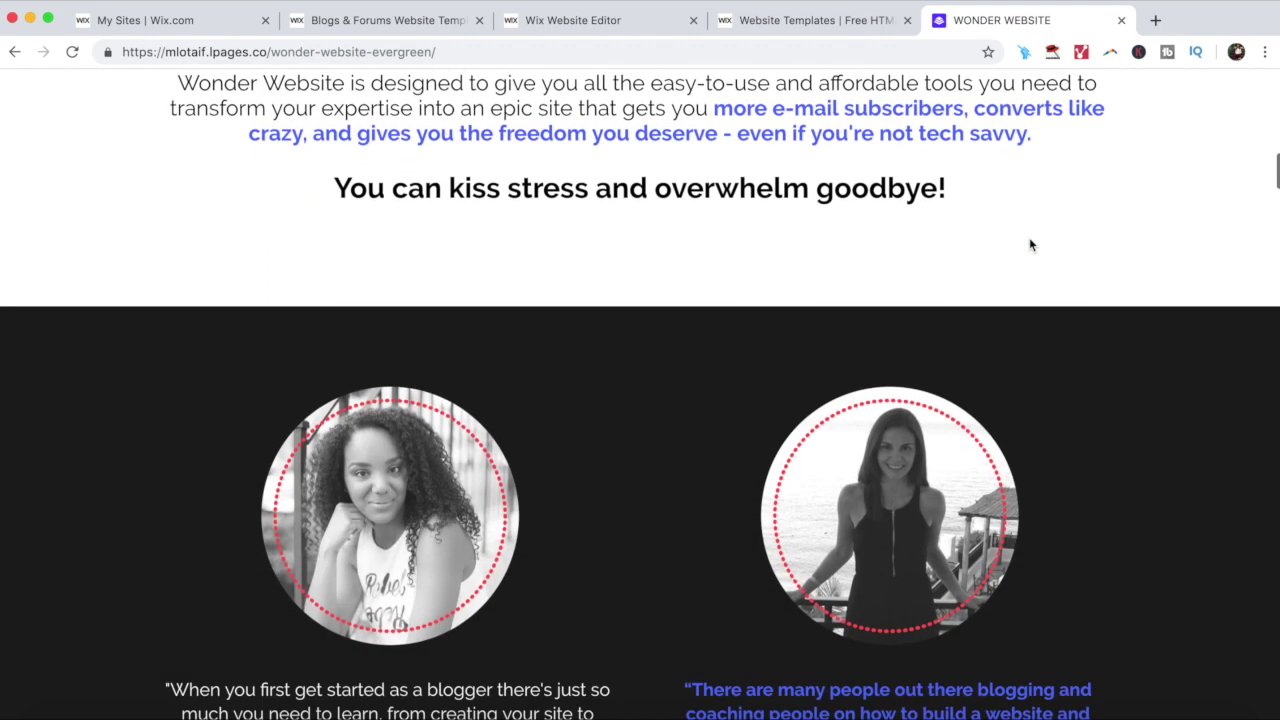
scroll(1032, 245, "down", 5)
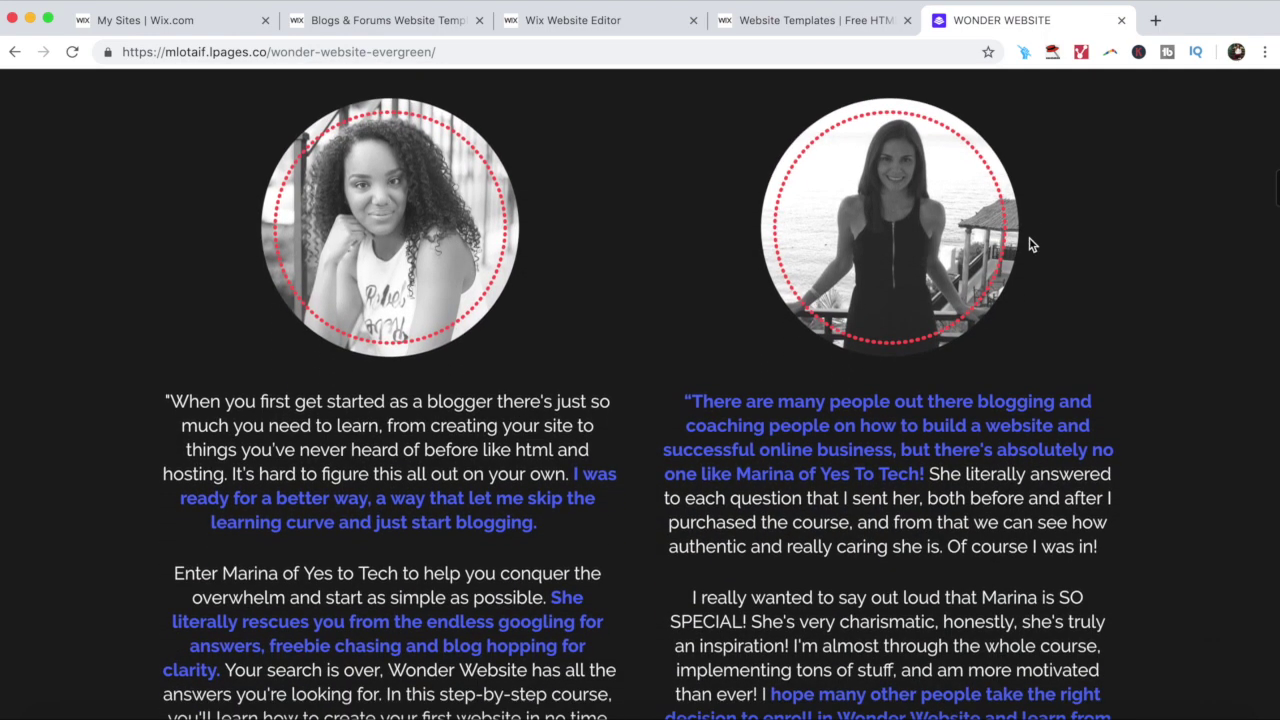
scroll(1030, 244, "down", 5)
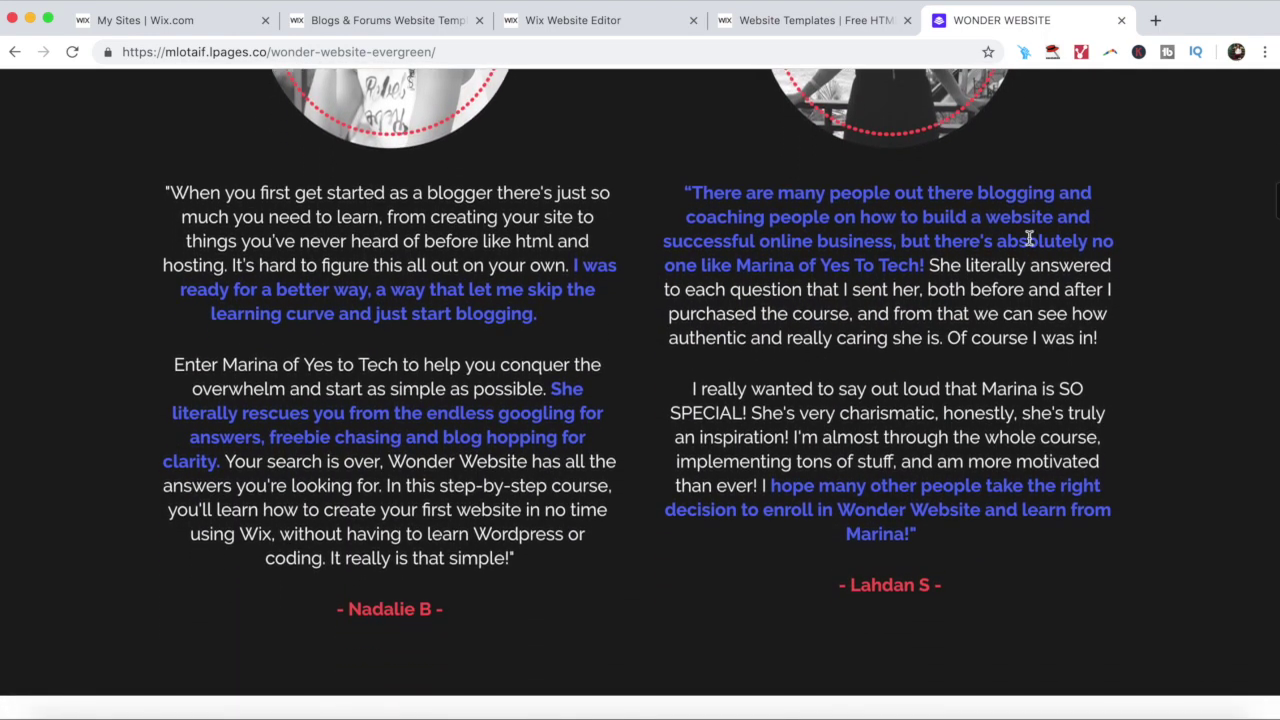
scroll(1029, 238, "down", 6)
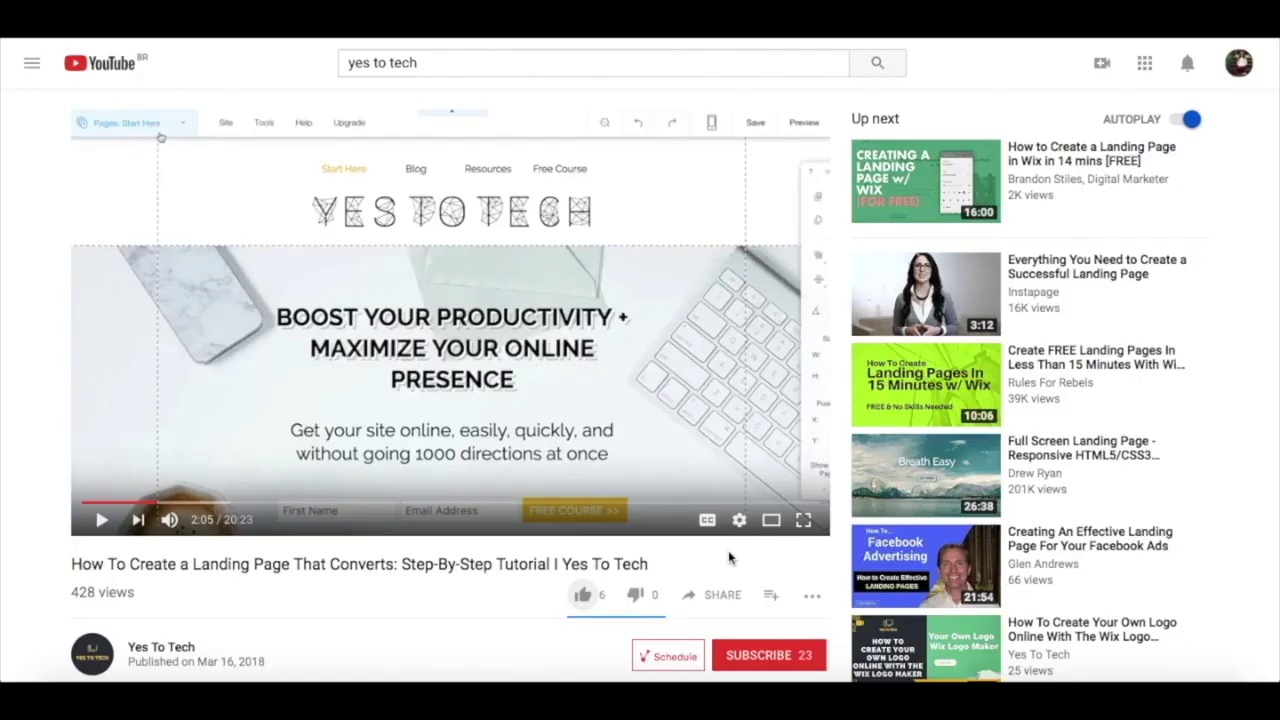
Like the tutorial video, view Share, and subscribe to Yes To Tech with notifications.
left_click(584, 597)
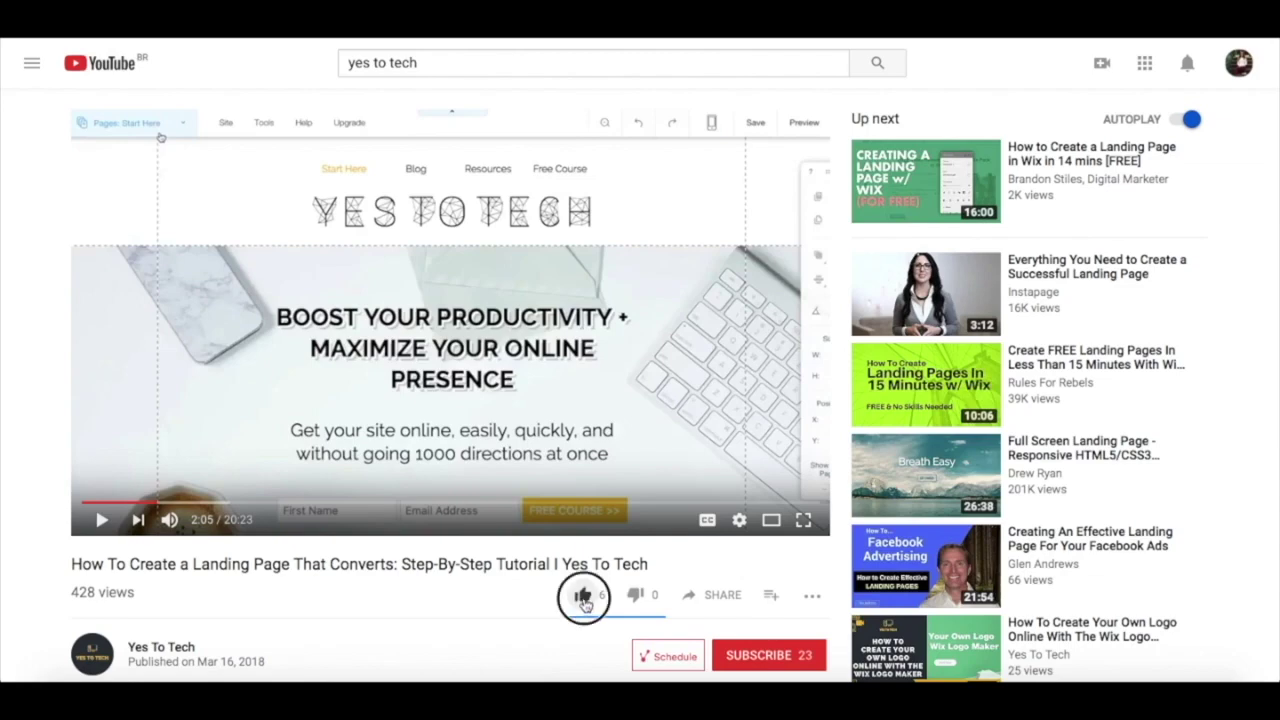
left_click(720, 596)
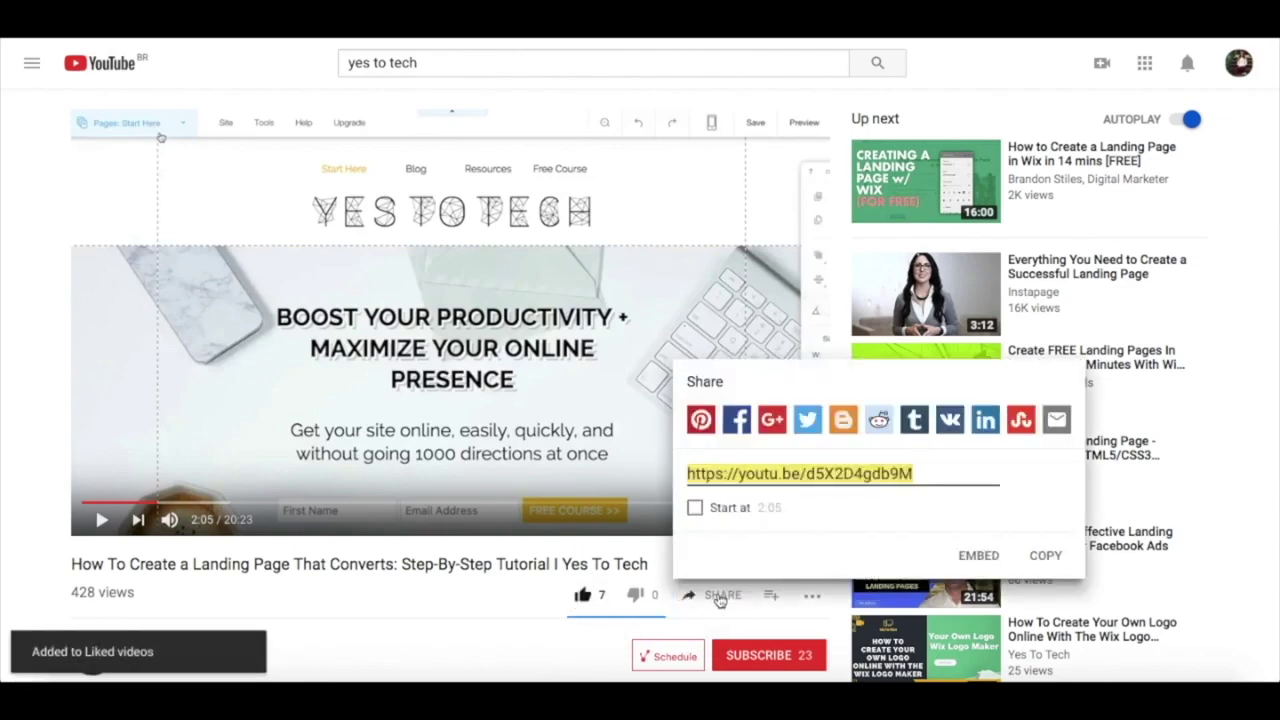
left_click(760, 656)
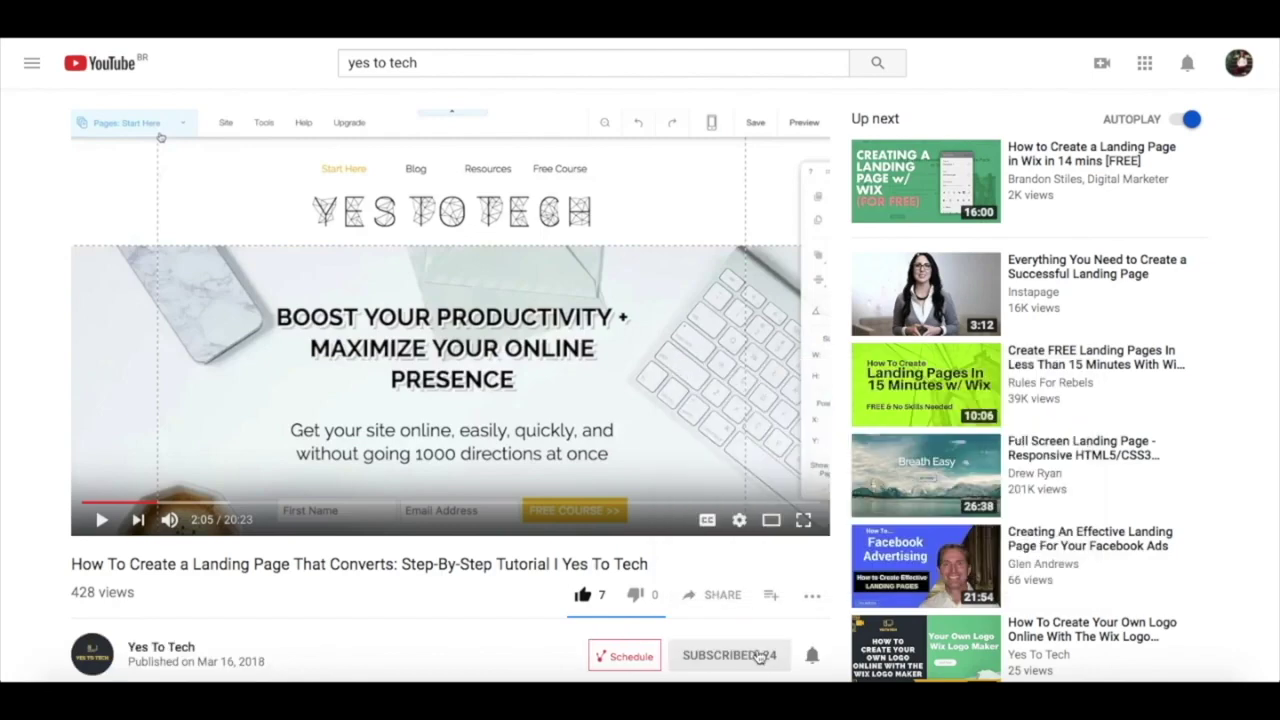
left_click(812, 655)
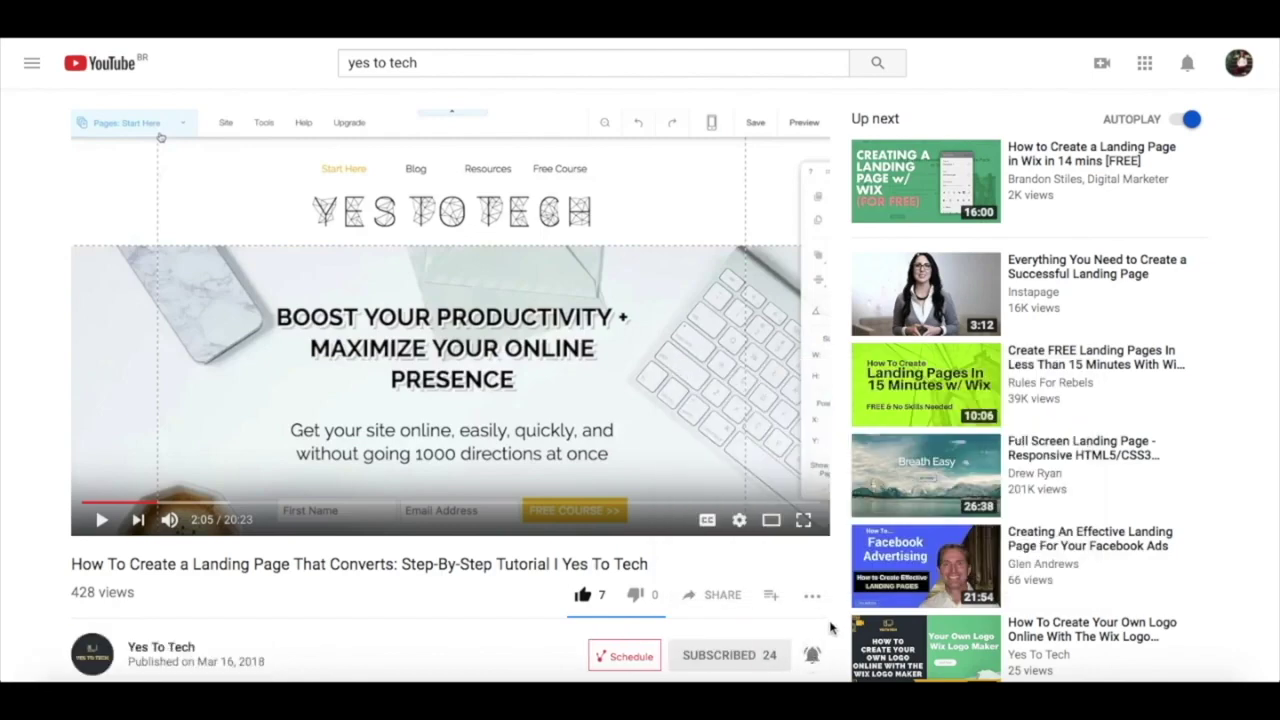